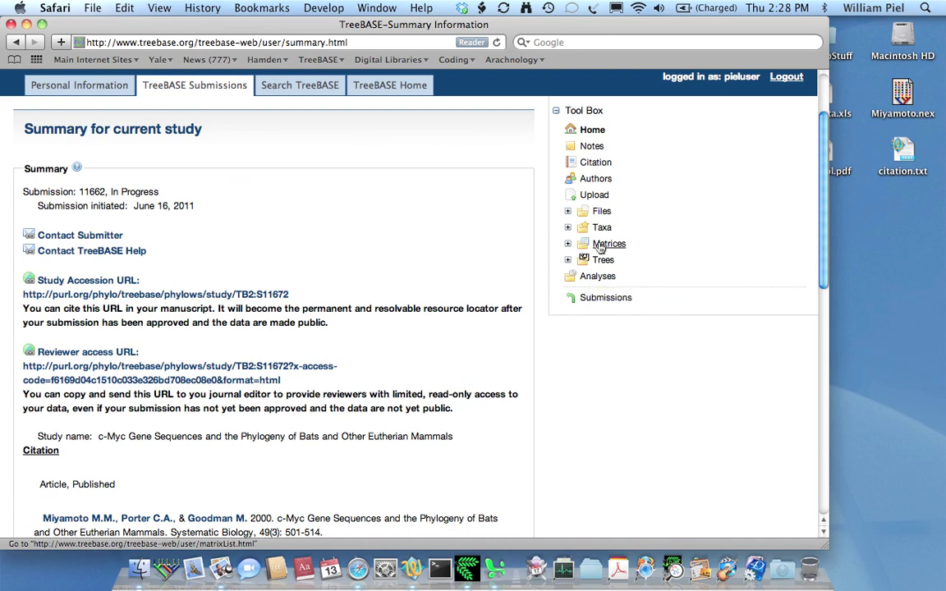
Step: Open the c-Myc ML analysis tree block from Trees to list tree PAUP 1 (Tr47029)
click(602, 262)
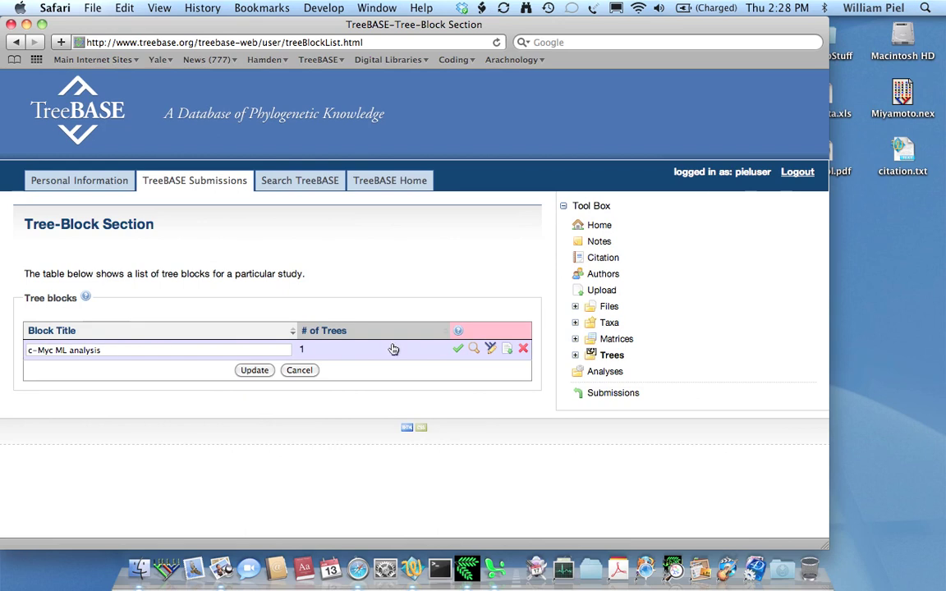
click(474, 352)
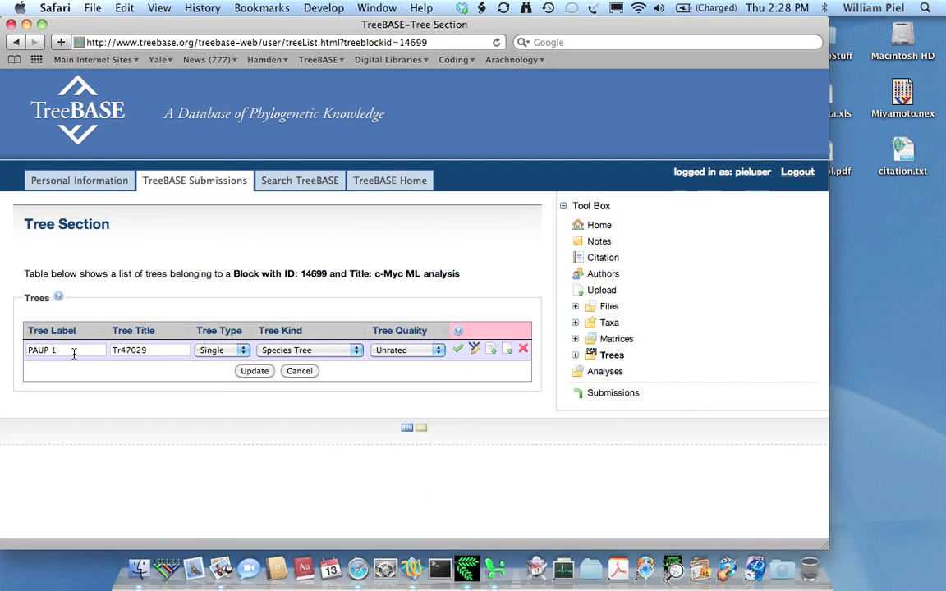
Step: Open Syst Biol.pdf from Preview's recent files and scroll to Figure 6 on page 10
click(225, 560)
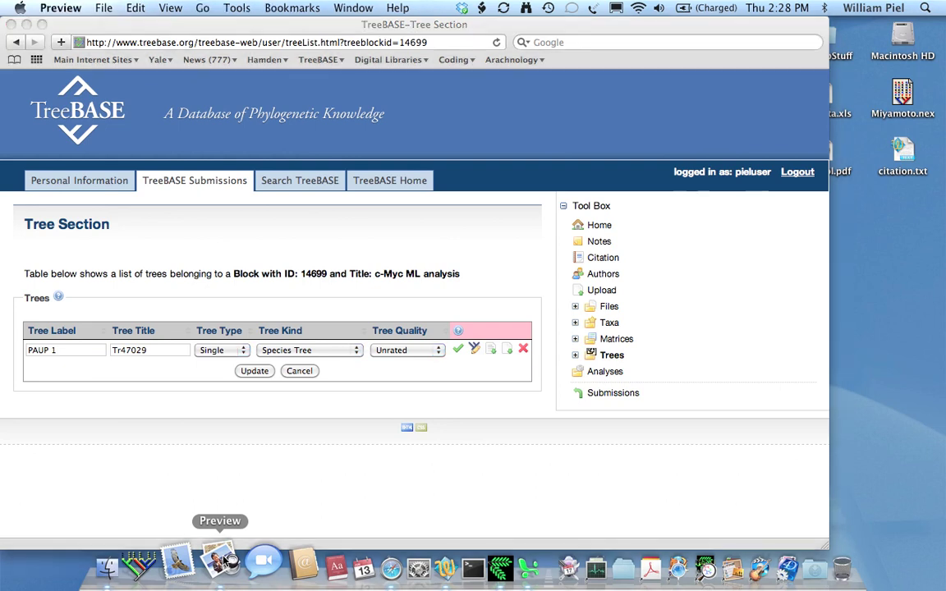
click(108, 6)
mouse_move(99, 54)
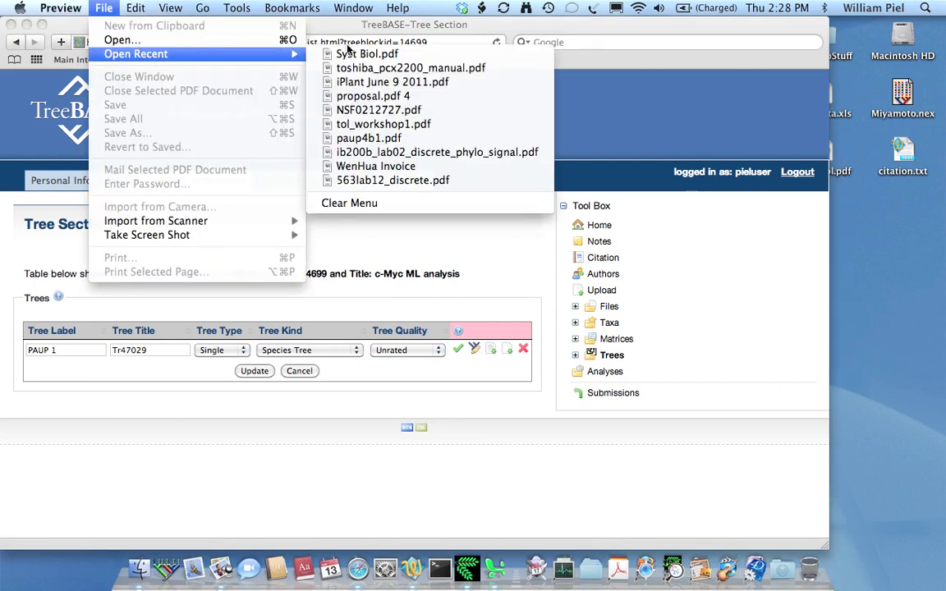
click(350, 54)
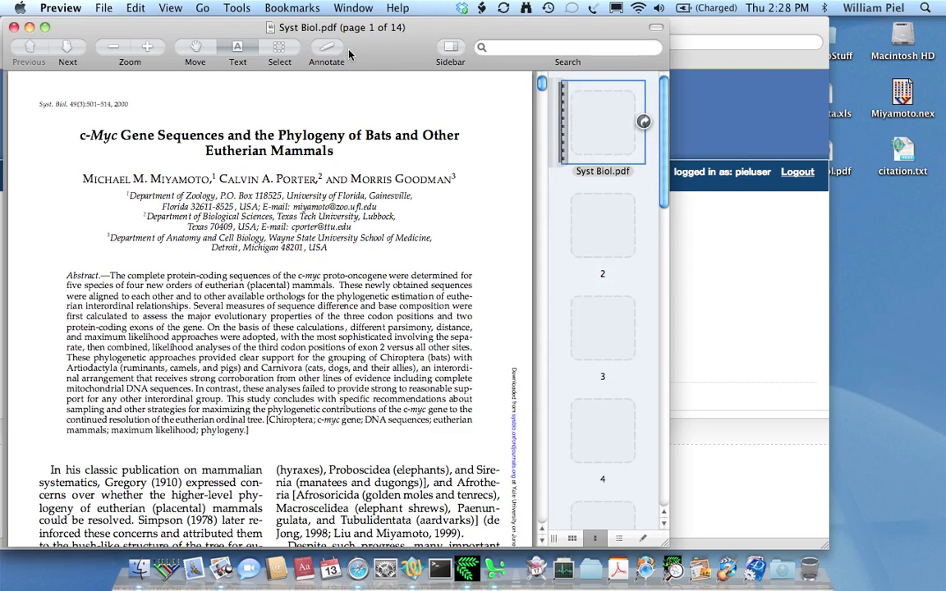
drag(197, 28, 365, 27)
scroll(497, 234, down, 20)
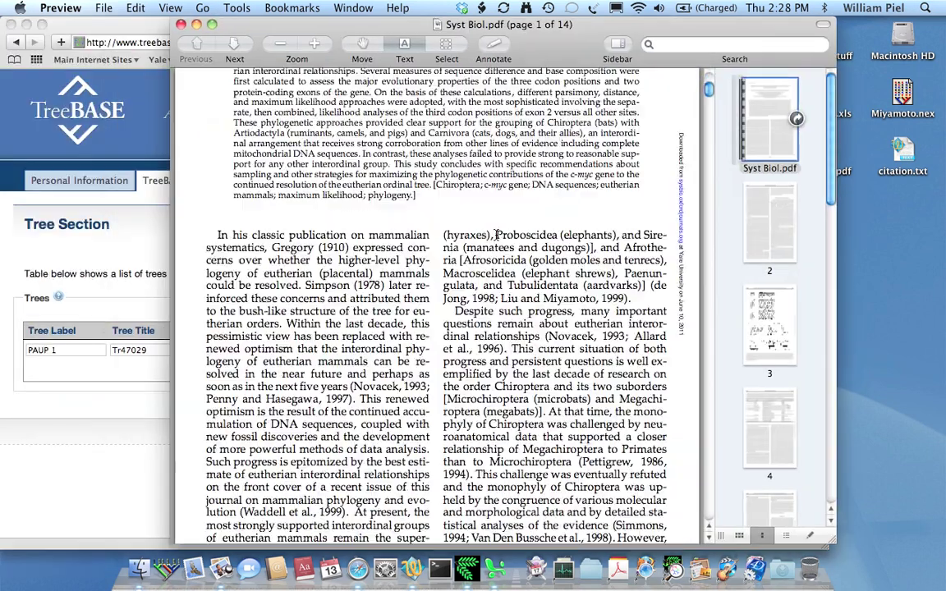
scroll(497, 235, down, 15)
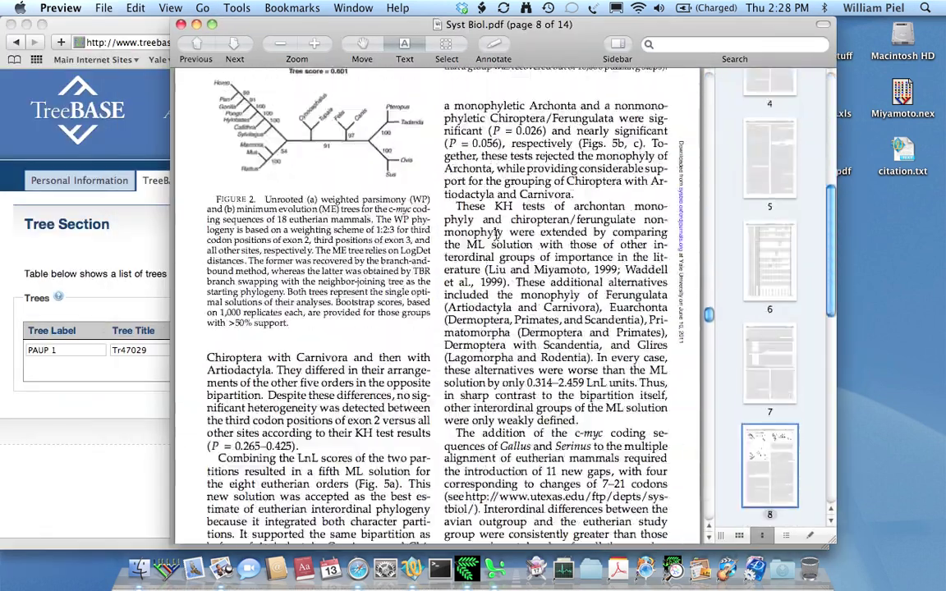
scroll(496, 234, down, 8)
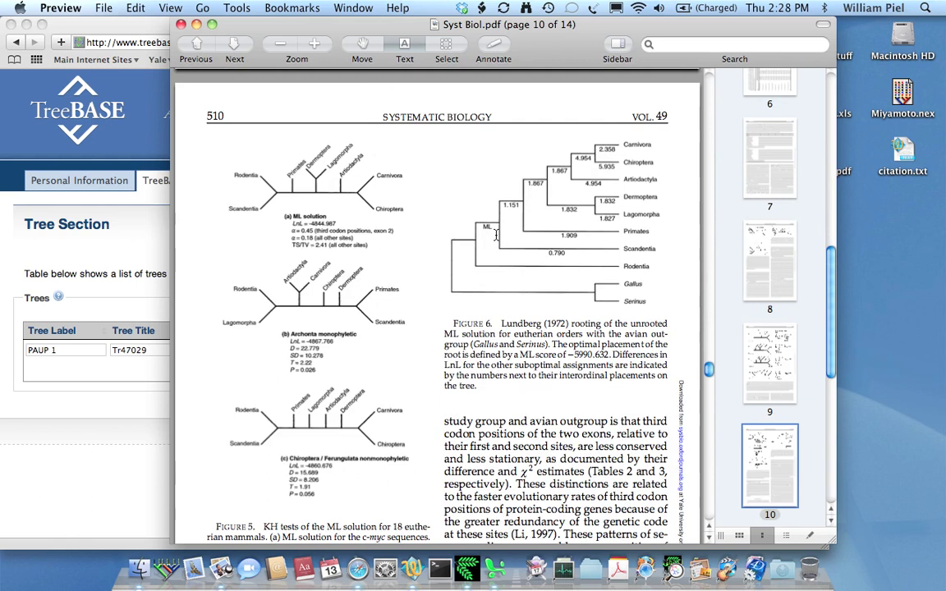
Step: Change the PAUP 1 tree's label to 'Fig. 6'
click(31, 417)
click(43, 350)
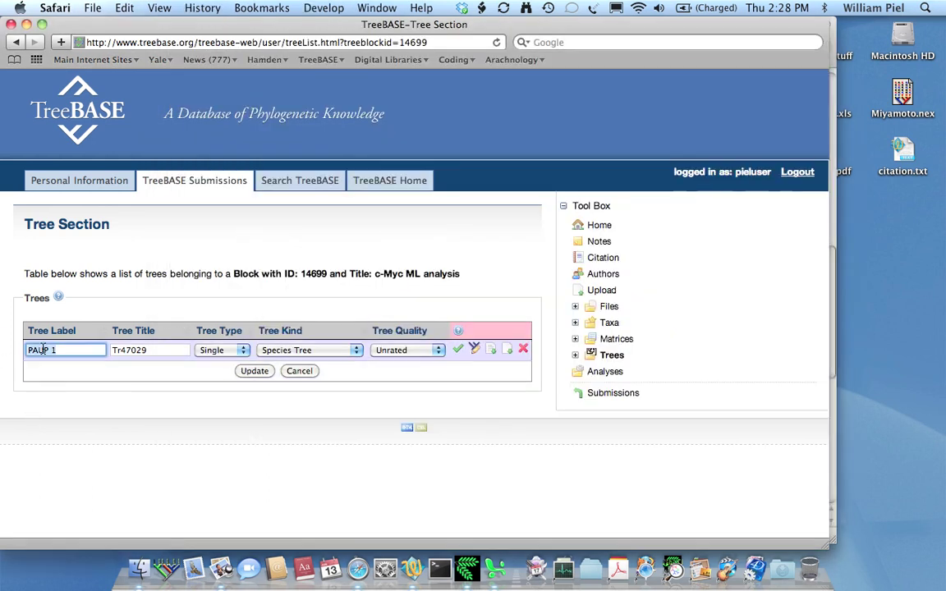
triple_click(42, 350)
text(Fig. 6)
Step: Retitle the tree 'Eutherian Orders using Myc-C…', copying 'eutherian orders' from the Figure 6 caption
click(128, 351)
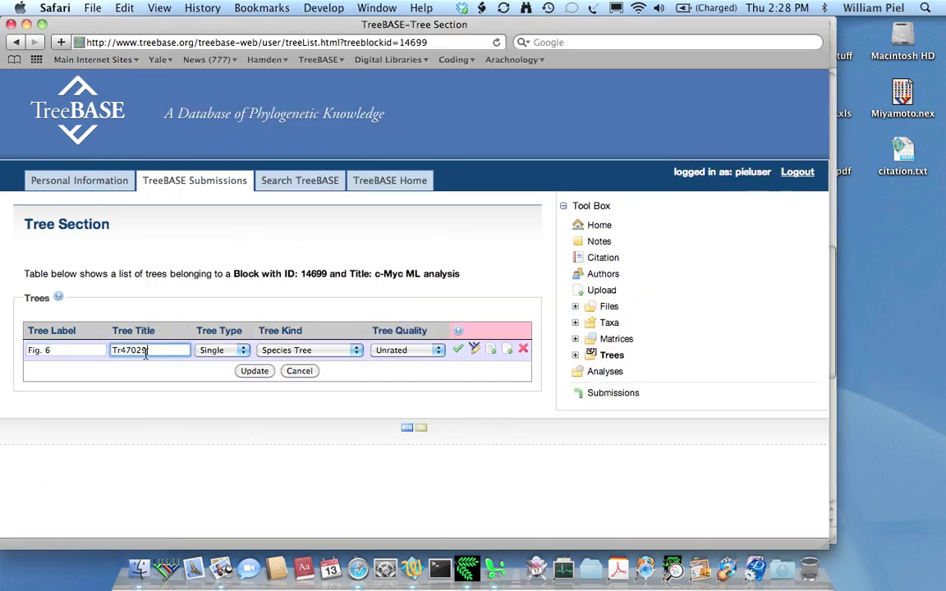
double_click(128, 352)
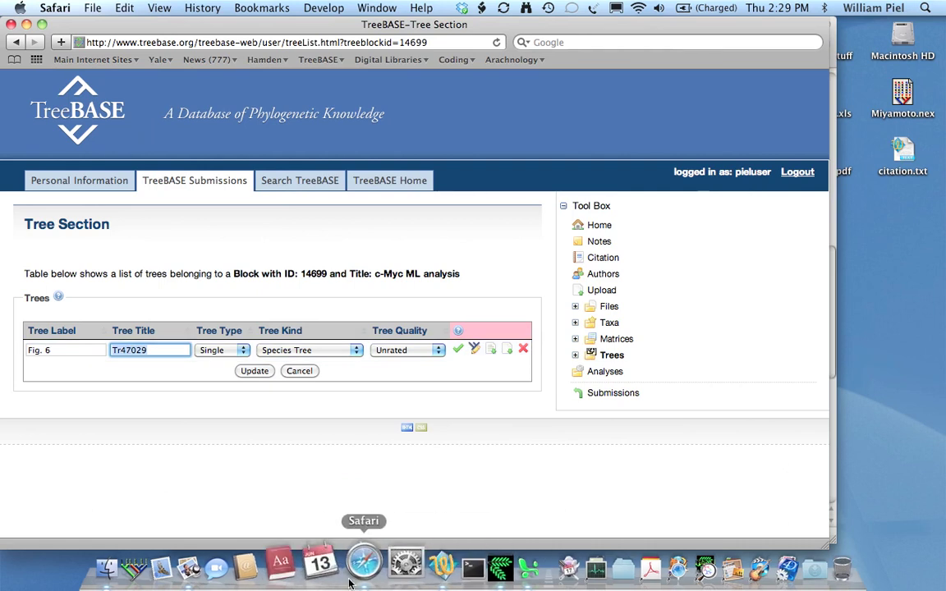
click(231, 570)
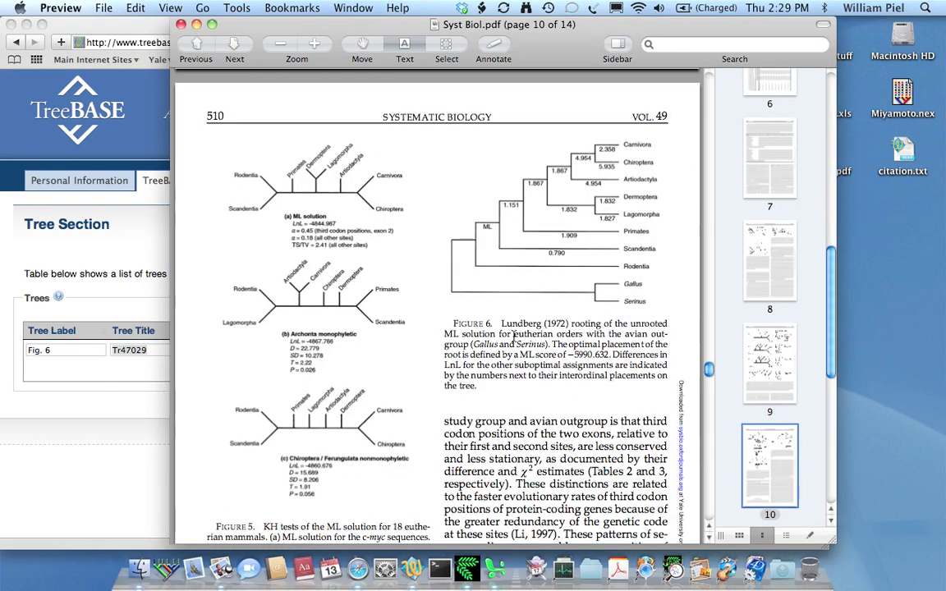
drag(513, 334, 587, 335)
key(super+c)
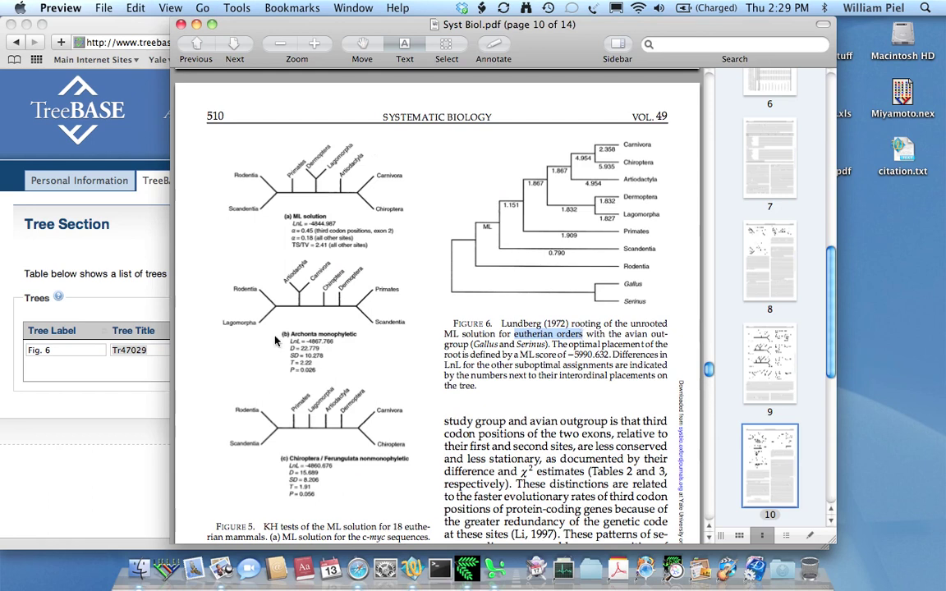
click(50, 390)
key(super+v)
key(super+Left)
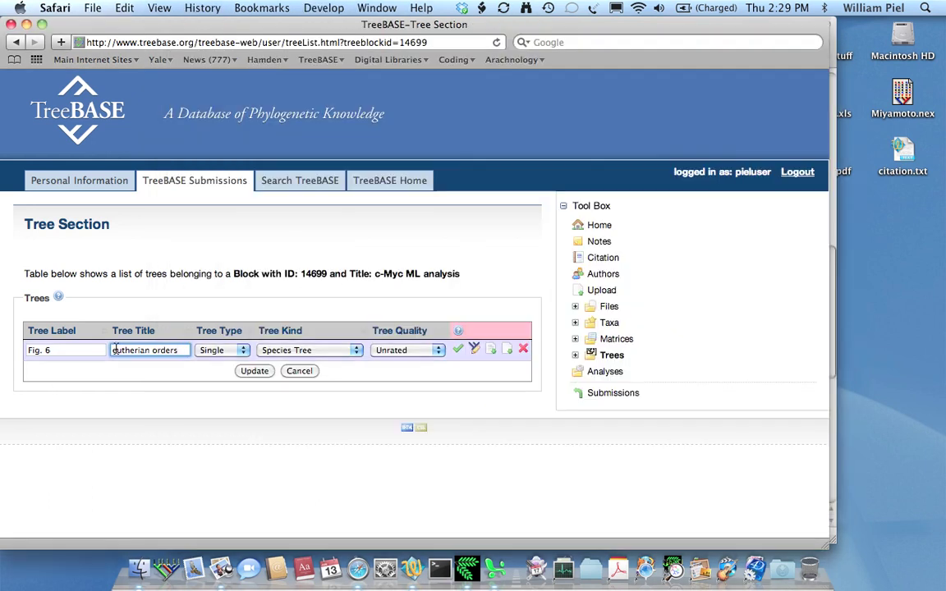
key(Delete)
text(E)
click(151, 350)
key(Delete)
text(Orders using My)
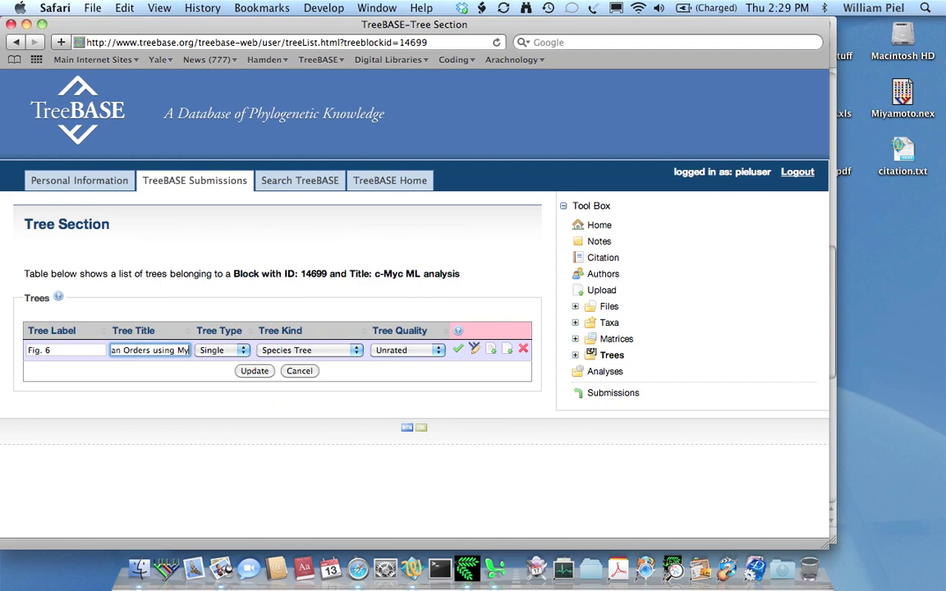
text(c-C)
Step: Save the Fig. 6 tree as a Single, Species, Preferred Tree, then go to Matrices
click(226, 353)
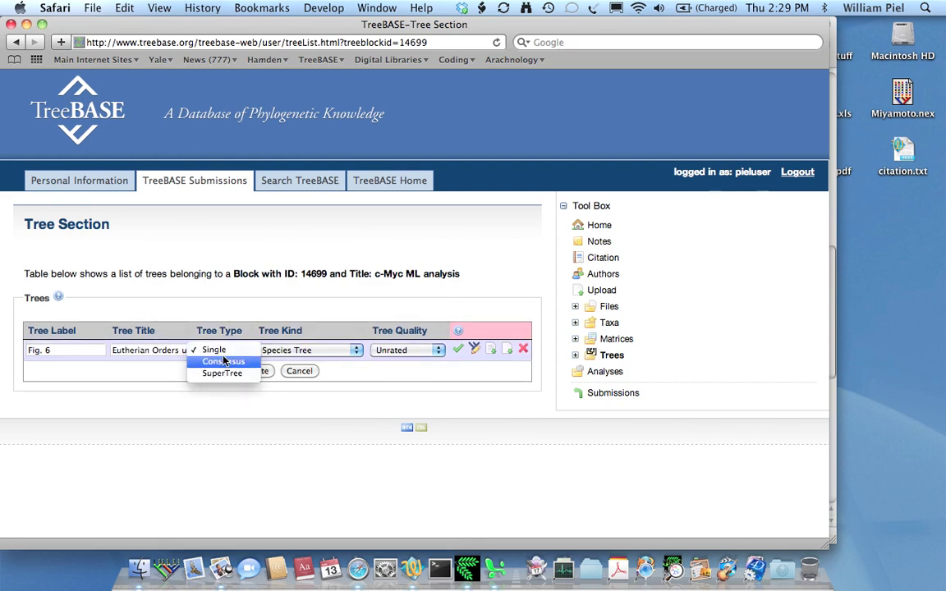
click(188, 252)
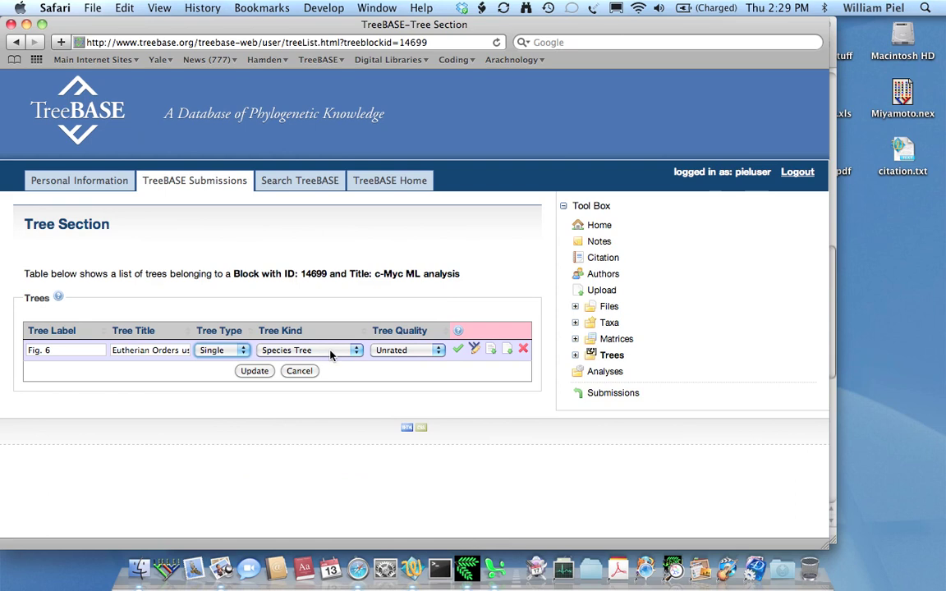
click(392, 351)
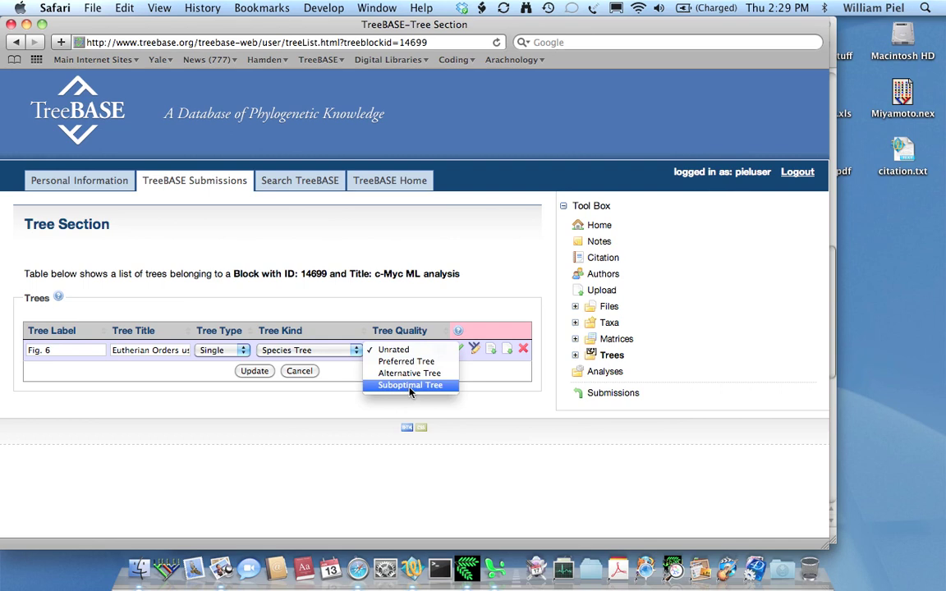
click(406, 362)
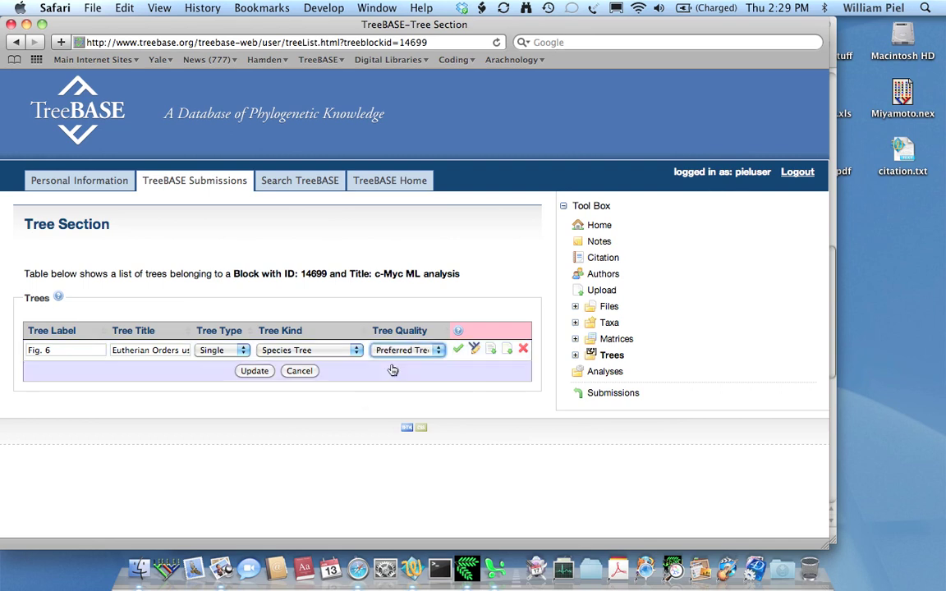
click(370, 368)
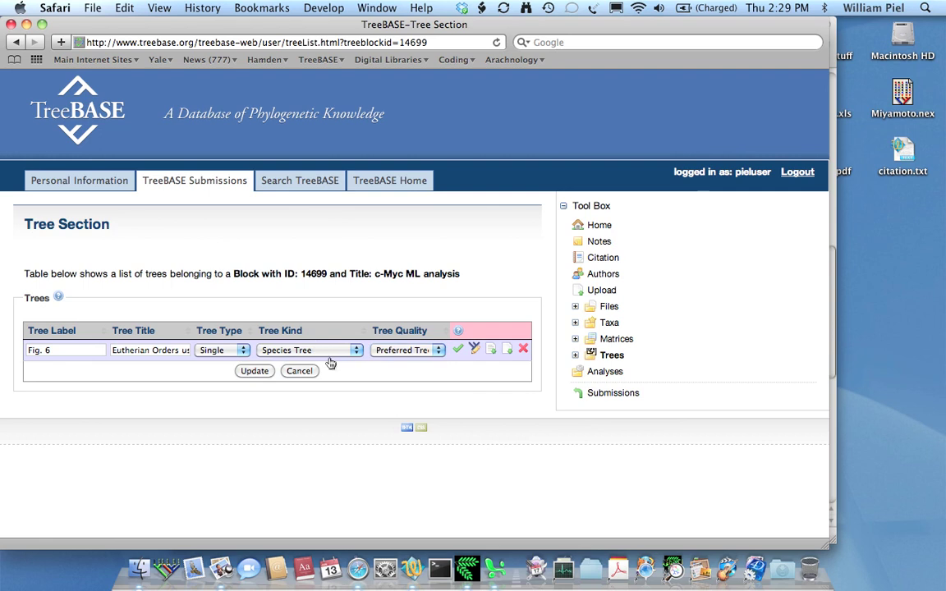
click(325, 350)
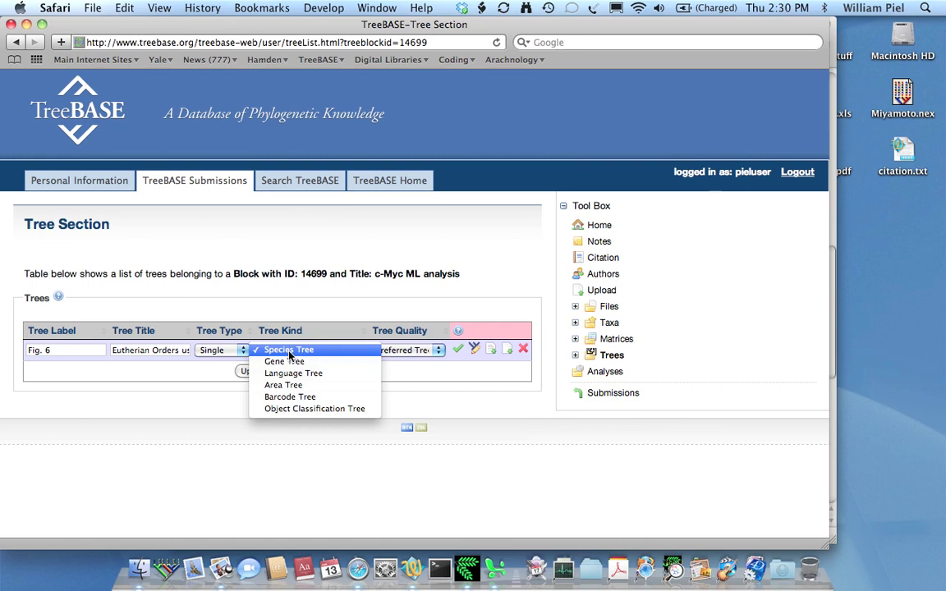
click(289, 351)
click(231, 353)
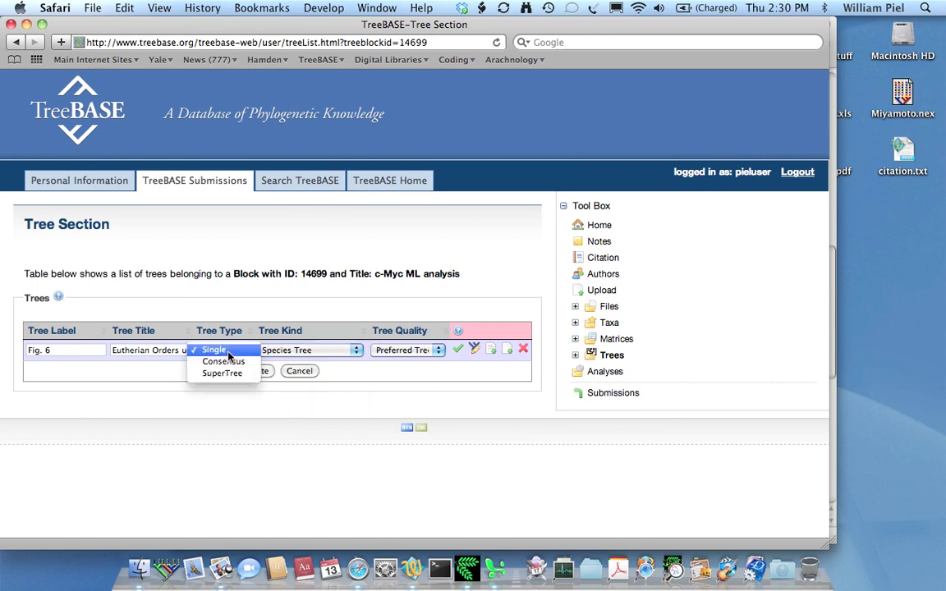
click(228, 353)
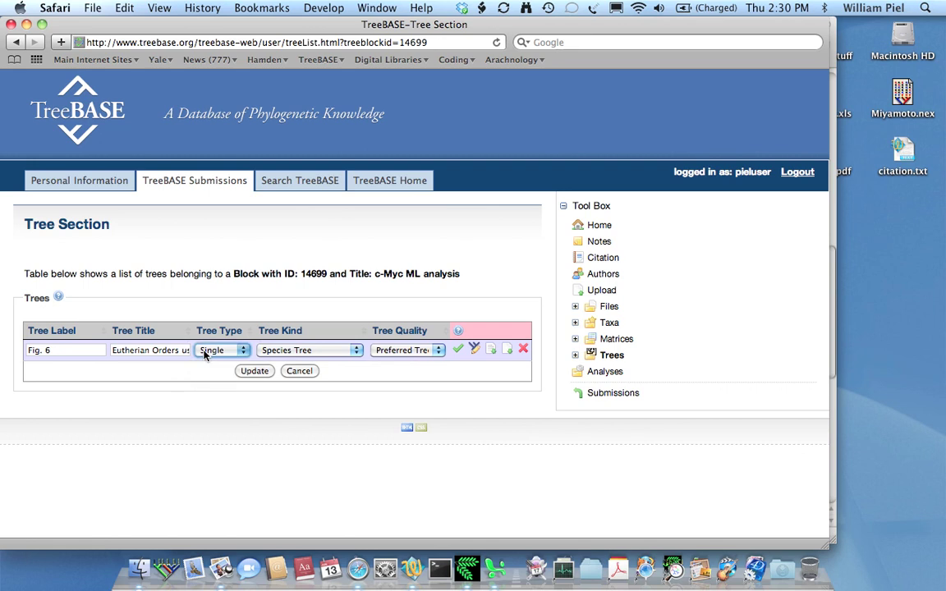
click(253, 371)
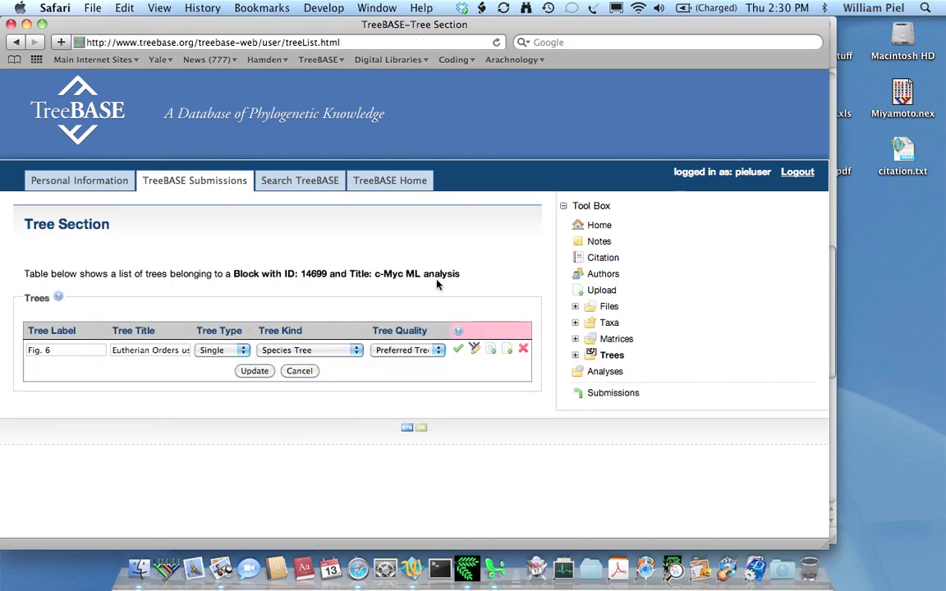
click(616, 340)
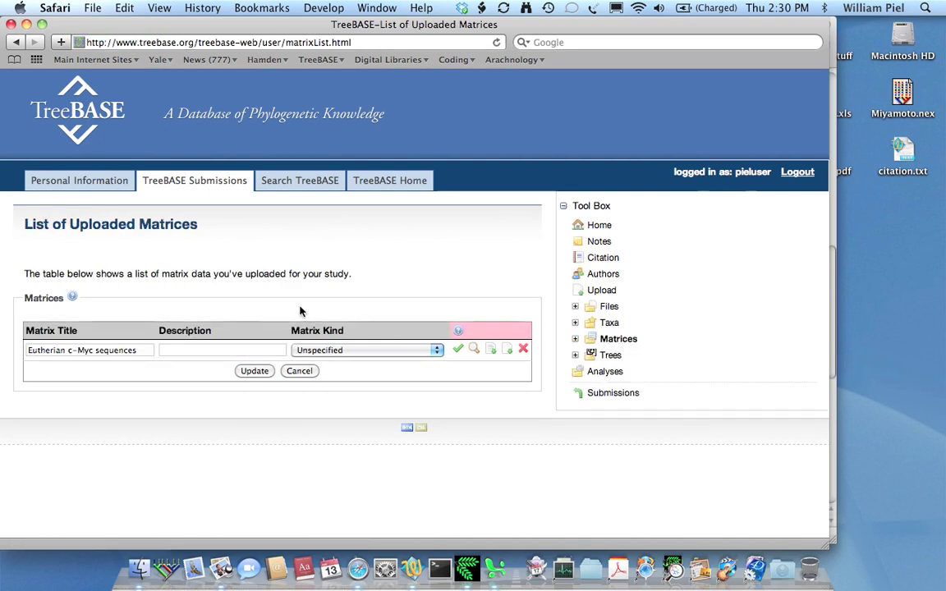
Step: Set the Eutherian c-Myc sequences matrix kind to Nucleic Acid and begin editing its title
click(358, 352)
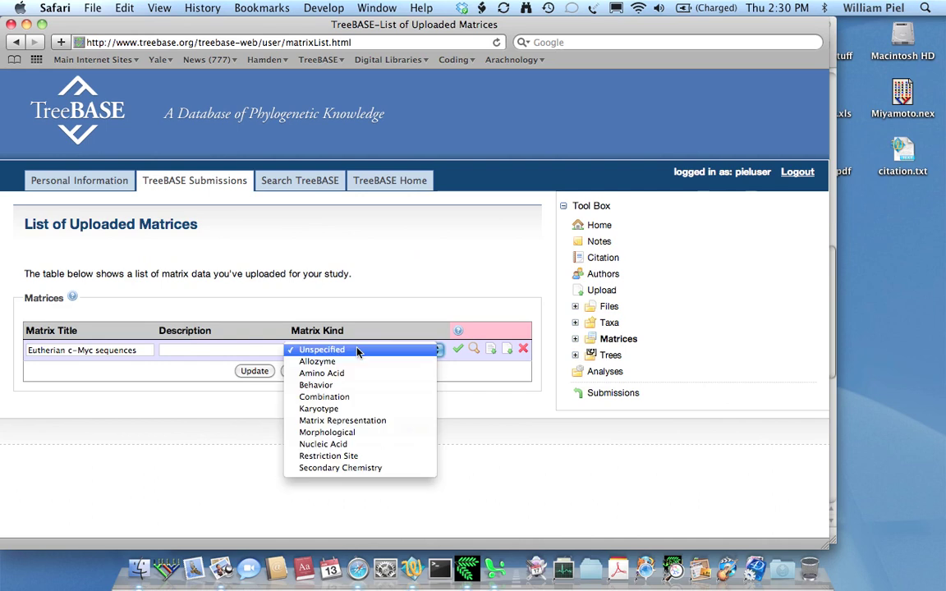
click(312, 448)
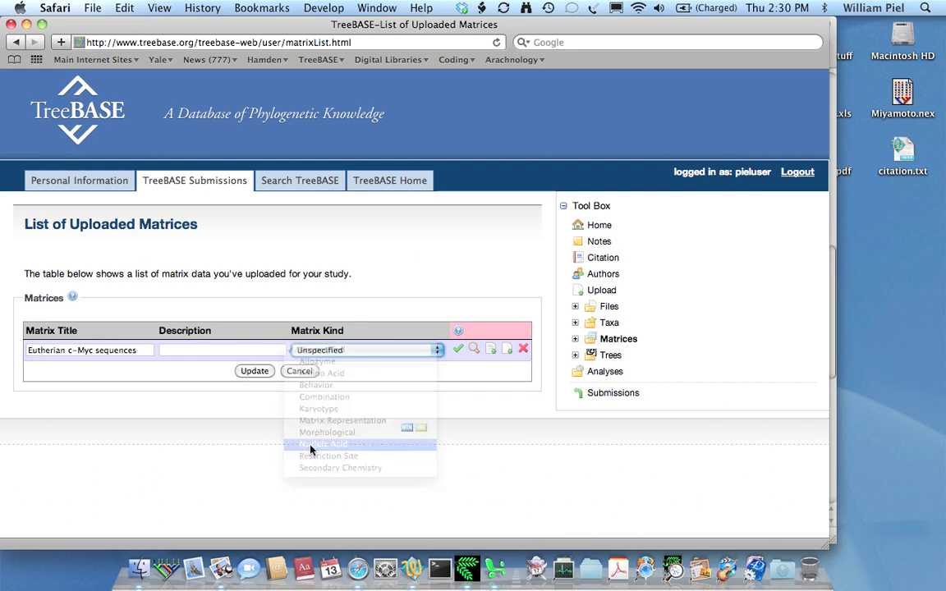
click(248, 372)
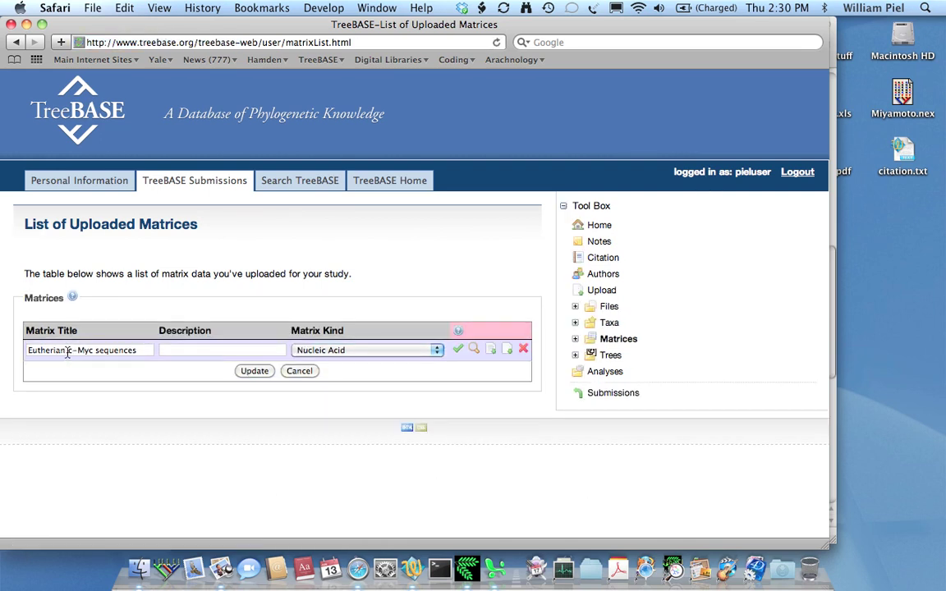
drag(68, 350, 90, 351)
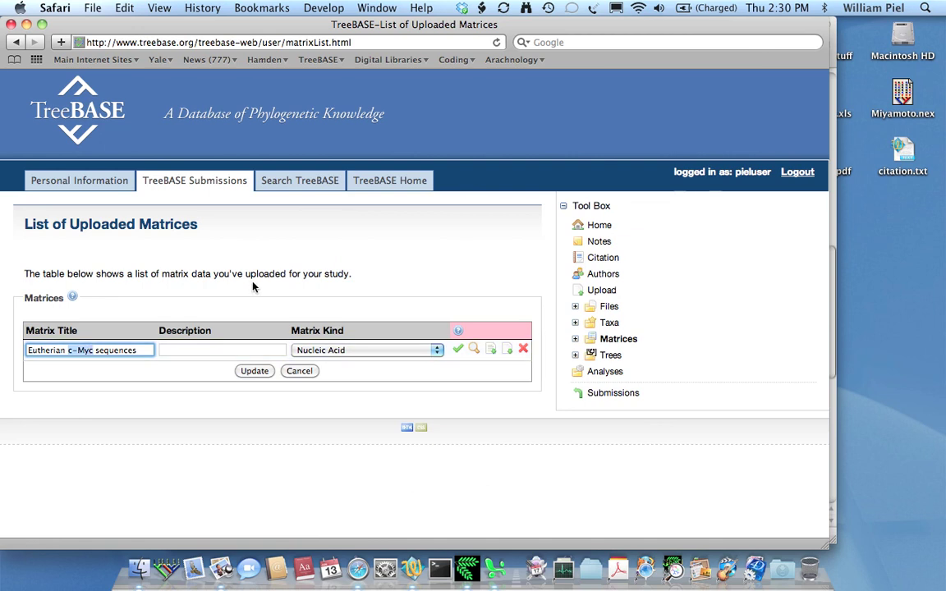
Step: Scroll back up through the article PDF in Preview to check the figure
click(217, 567)
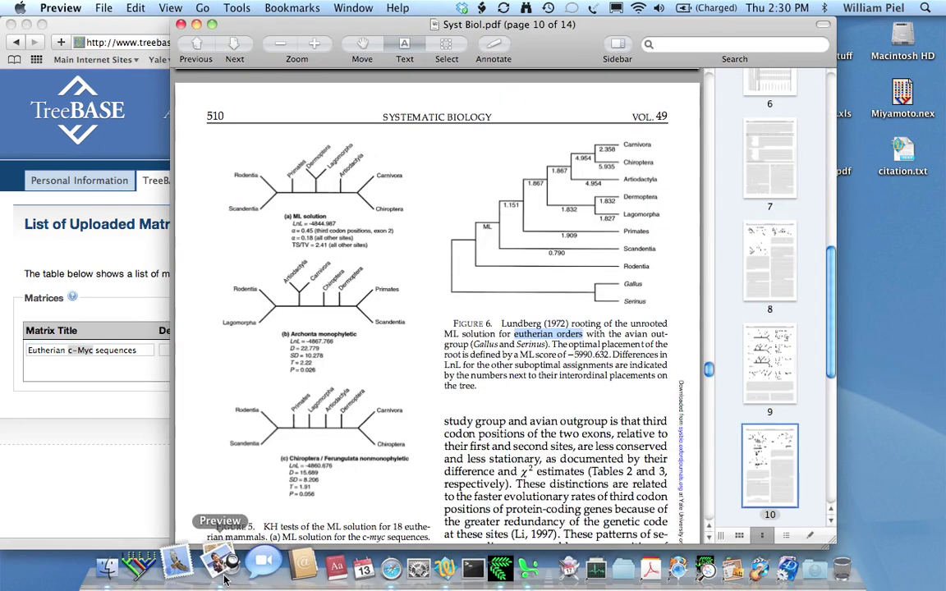
scroll(518, 219, up, 20)
scroll(518, 219, up, 15)
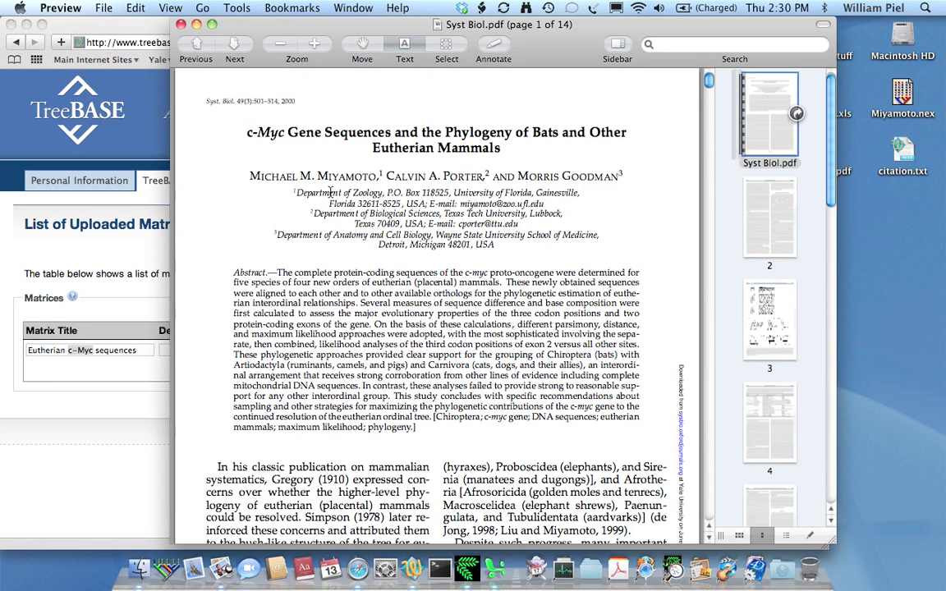
Step: Reopen the c-Myc ML analysis tree block and re-save the Fig. 6 tree's title
click(76, 243)
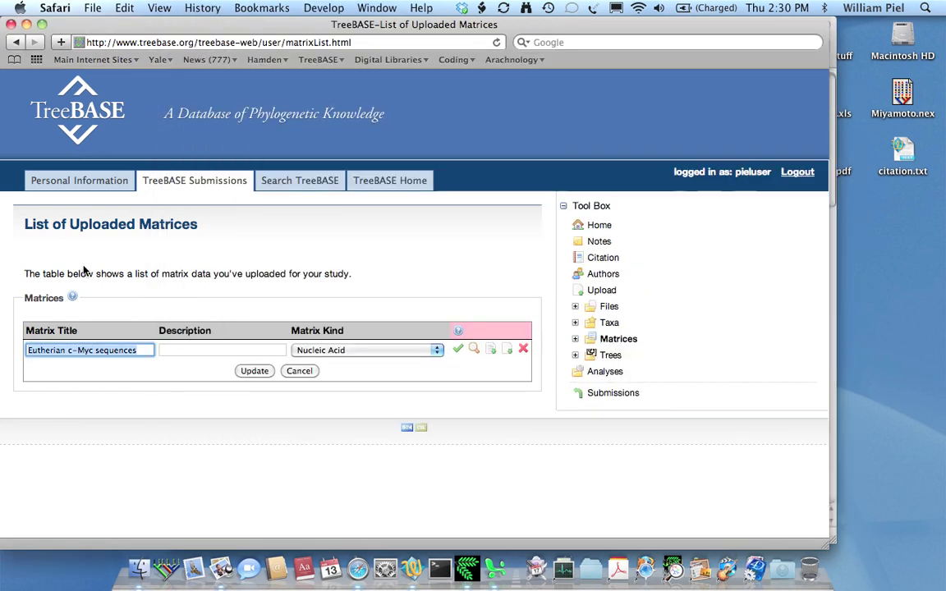
click(611, 356)
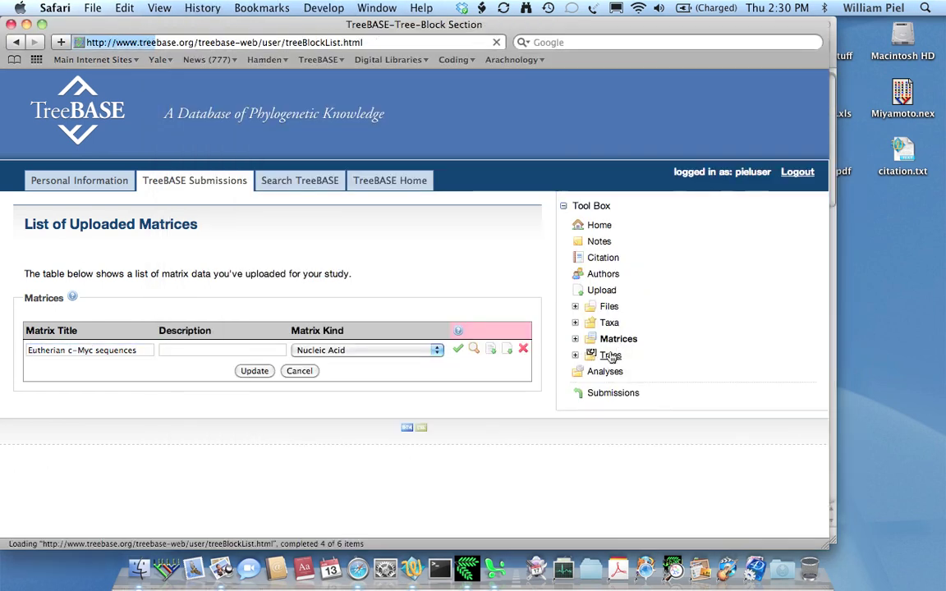
click(473, 350)
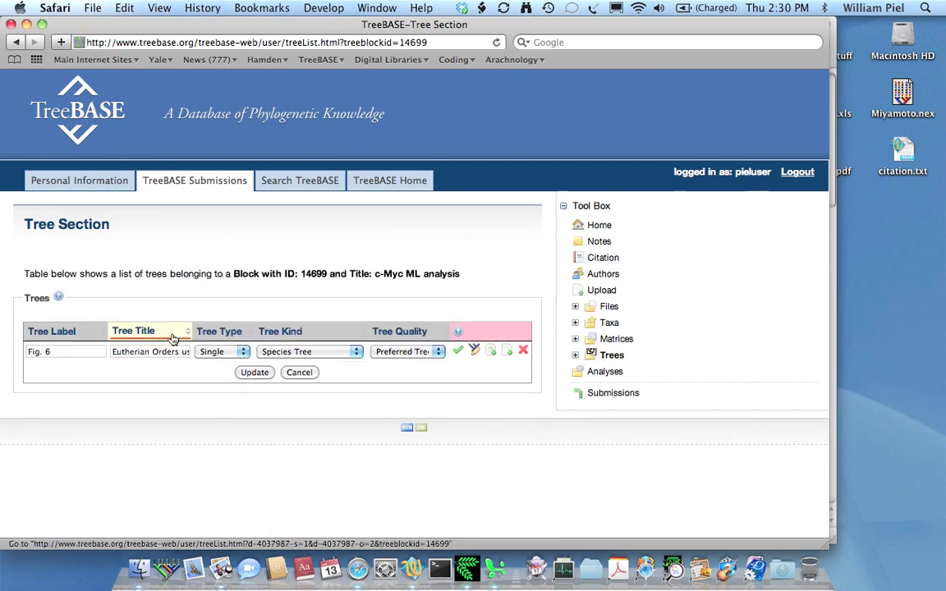
click(158, 351)
key(Right)
key(Right)
key(Right)
key(Right)
key(Right)
key(Right)
key(Right)
key(Right)
key(Right)
key(Right)
key(Right)
key(Right)
key(Right)
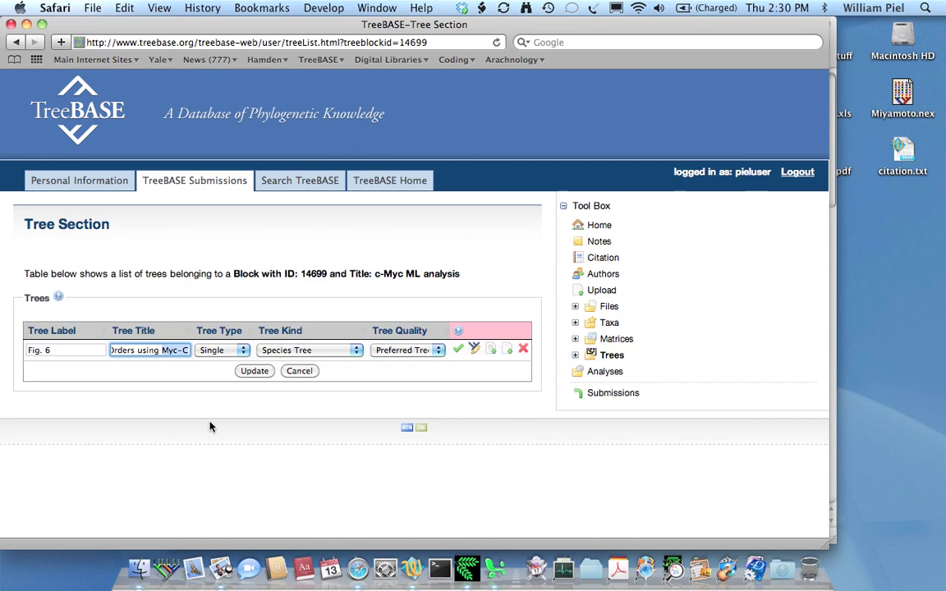
click(254, 371)
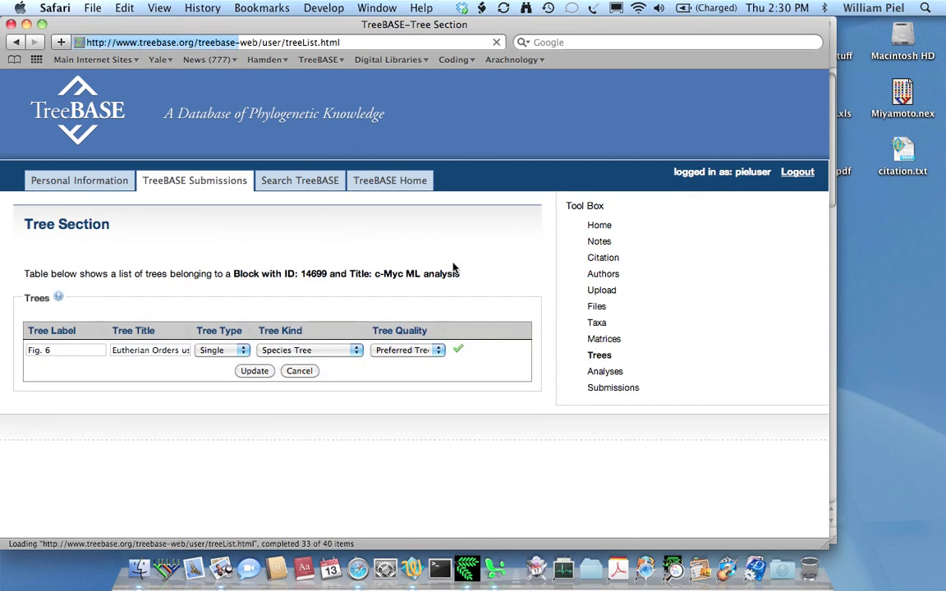
Step: Open the row section of the Eutherian c-Myc sequences matrix and scroll through the taxa
click(613, 341)
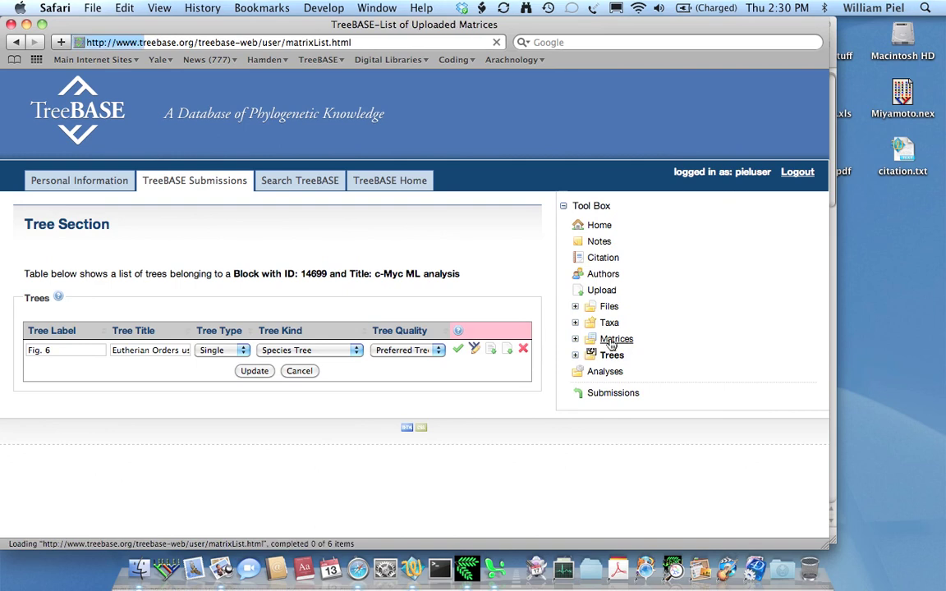
click(476, 355)
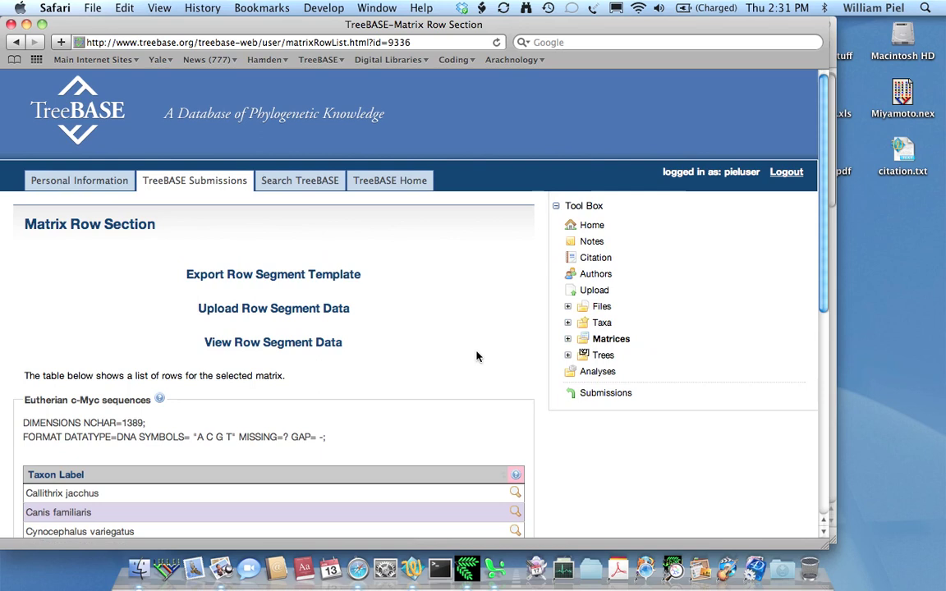
scroll(550, 410, down, 5)
scroll(549, 411, down, 1)
scroll(549, 410, up, 2)
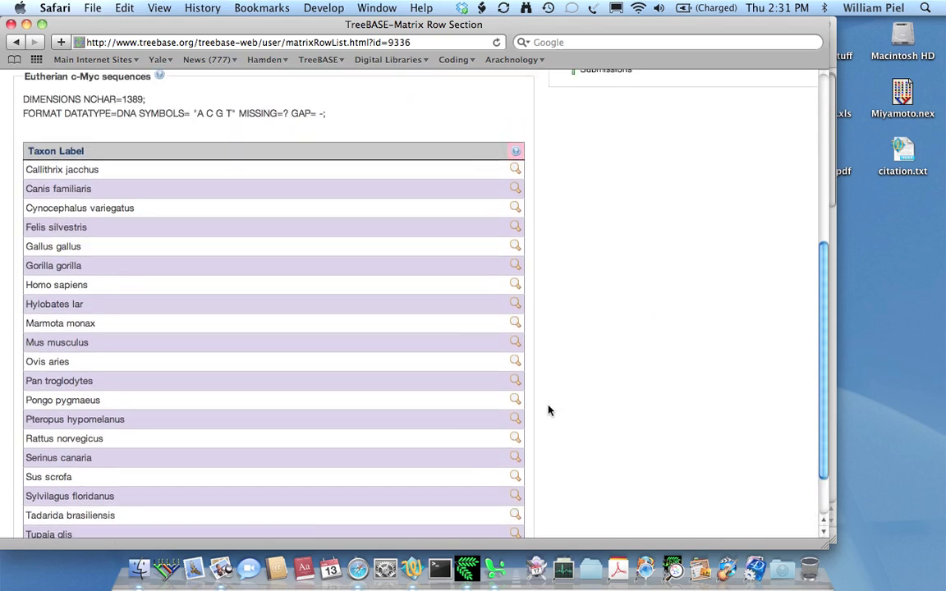
scroll(549, 411, down, 2)
scroll(549, 411, up, 4)
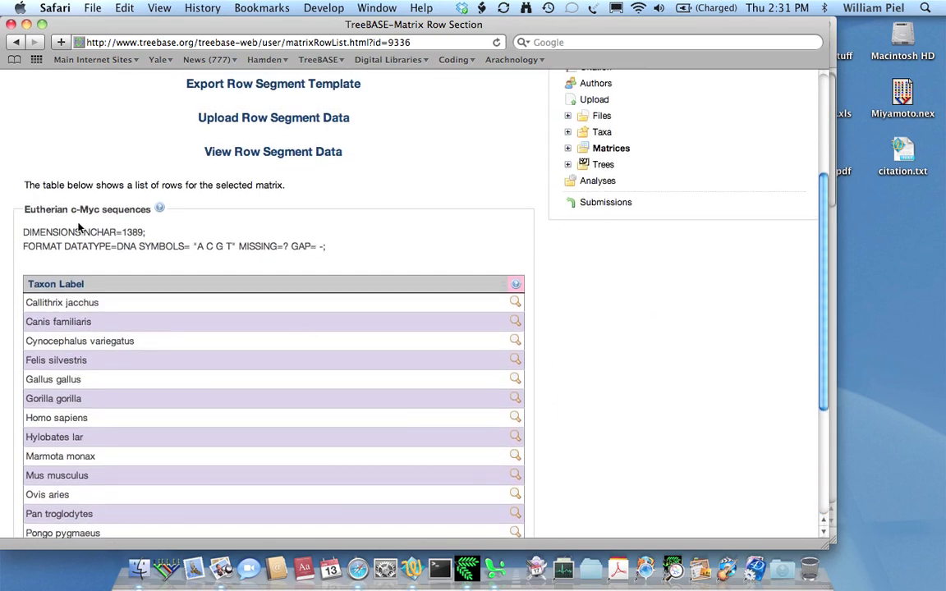
Step: Confirm the matrix has NCHAR=1389 and export the row segment template RowSegmentTemplate_9336.txt
drag(82, 233, 173, 233)
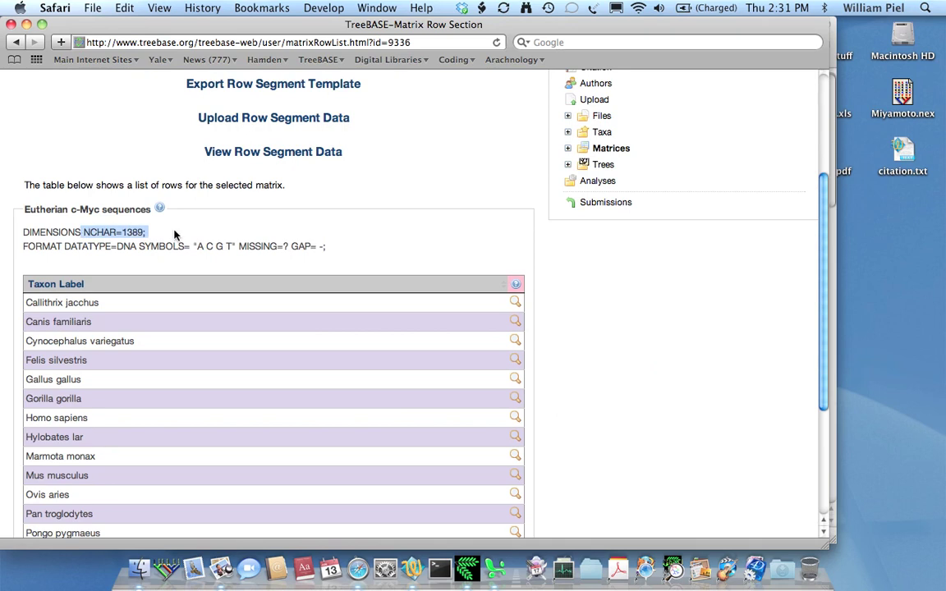
scroll(448, 232, up, 2)
click(447, 233)
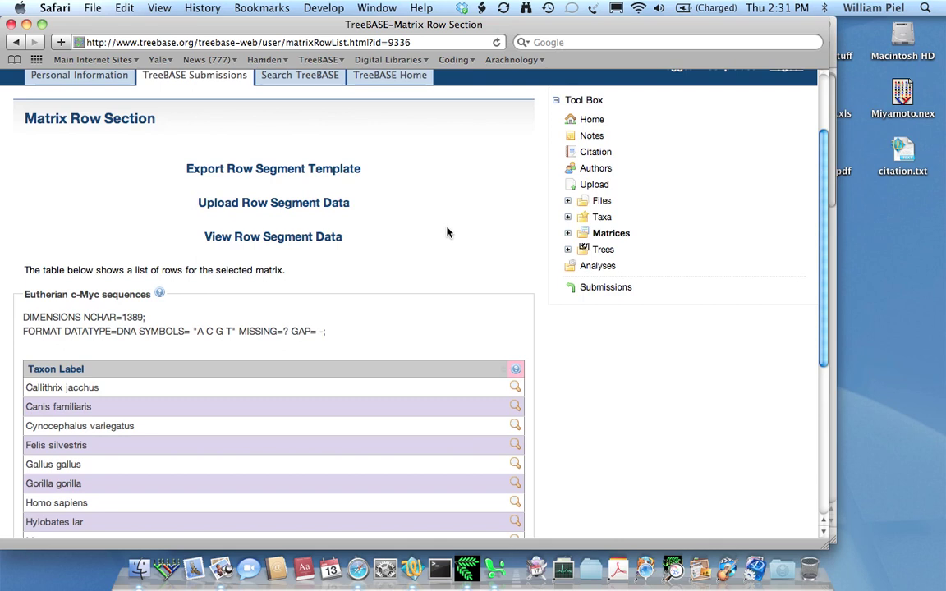
scroll(448, 232, down, 5)
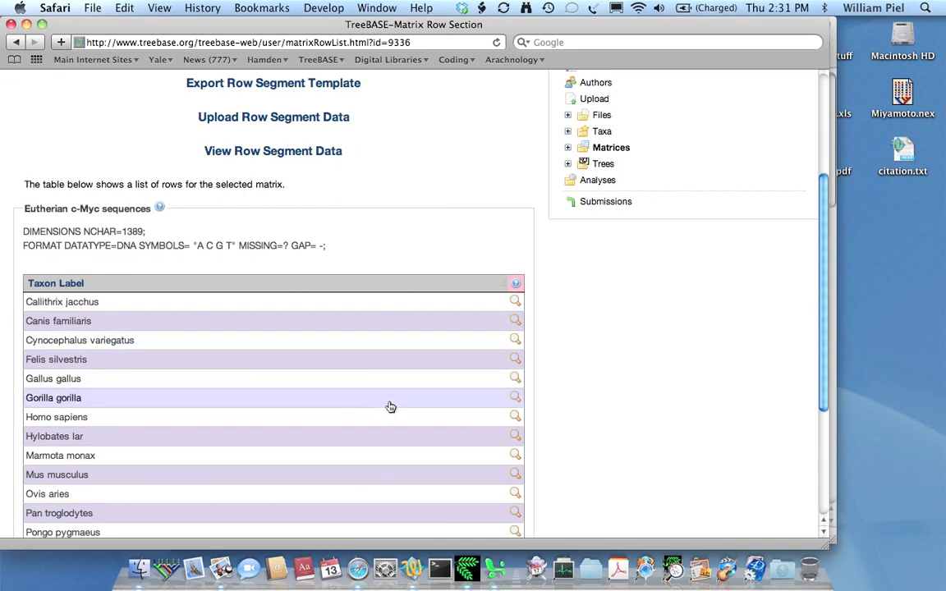
scroll(438, 246, up, 5)
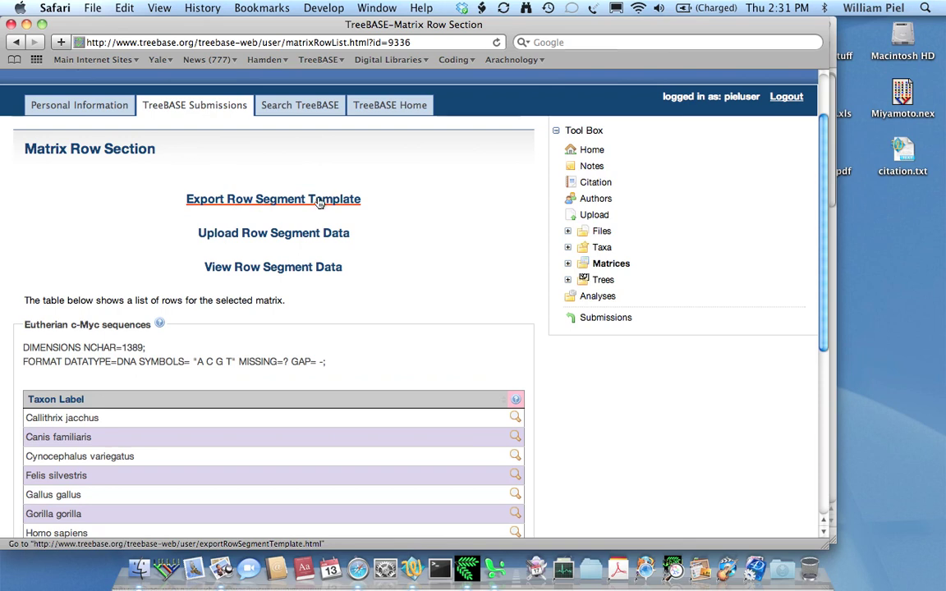
click(289, 202)
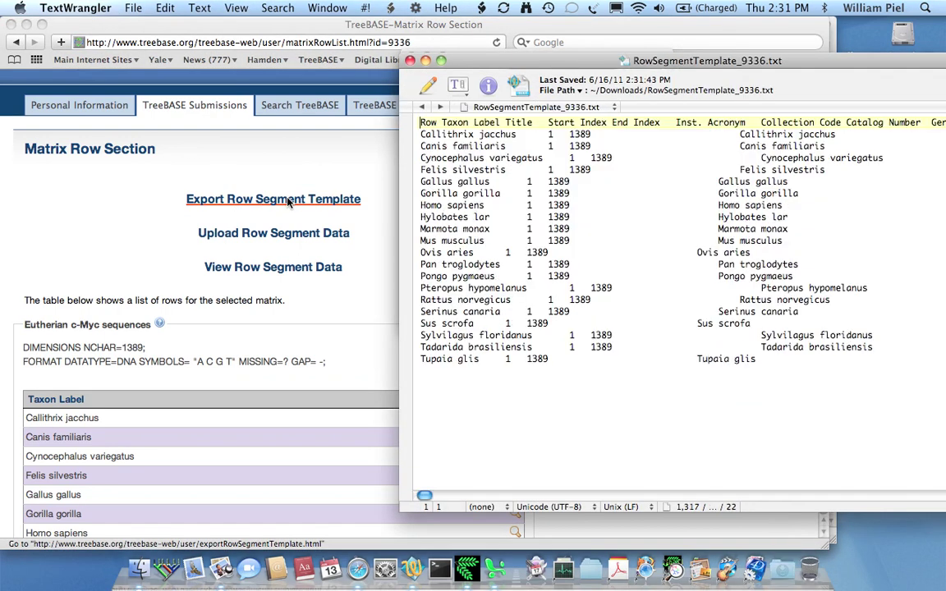
Step: Save RowSegmentTemplate_9336.txt to the Desktop with Save As
drag(603, 60, 271, 15)
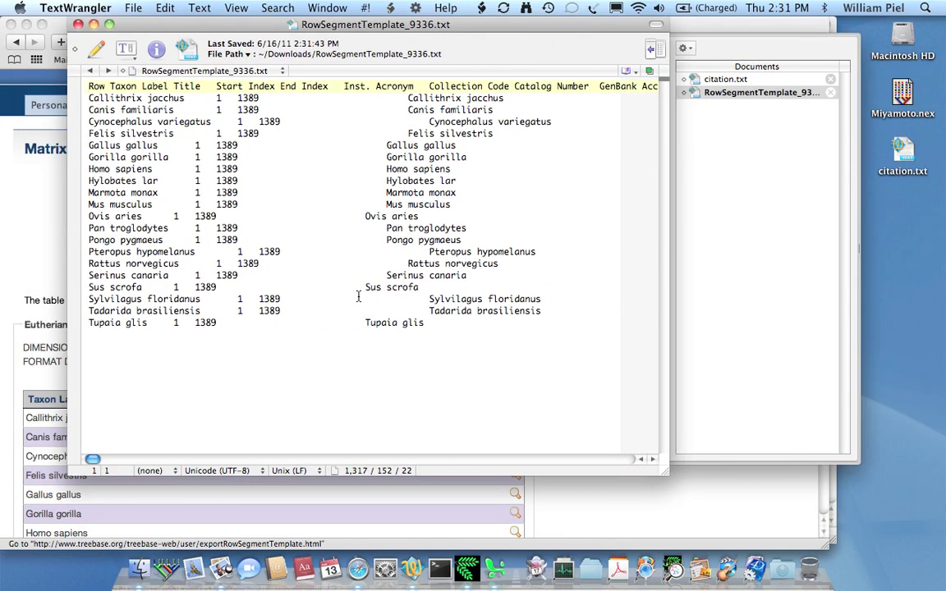
click(128, 7)
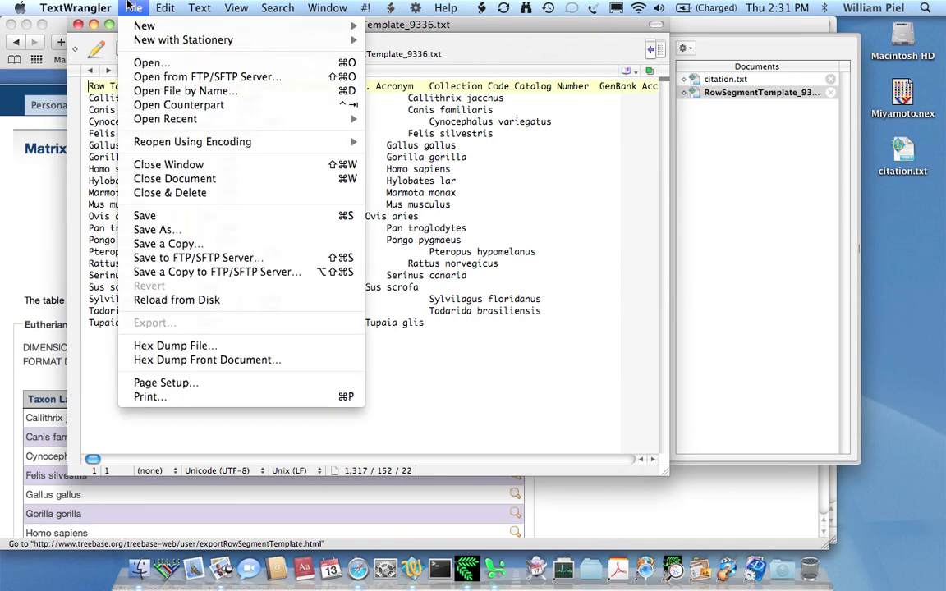
click(154, 232)
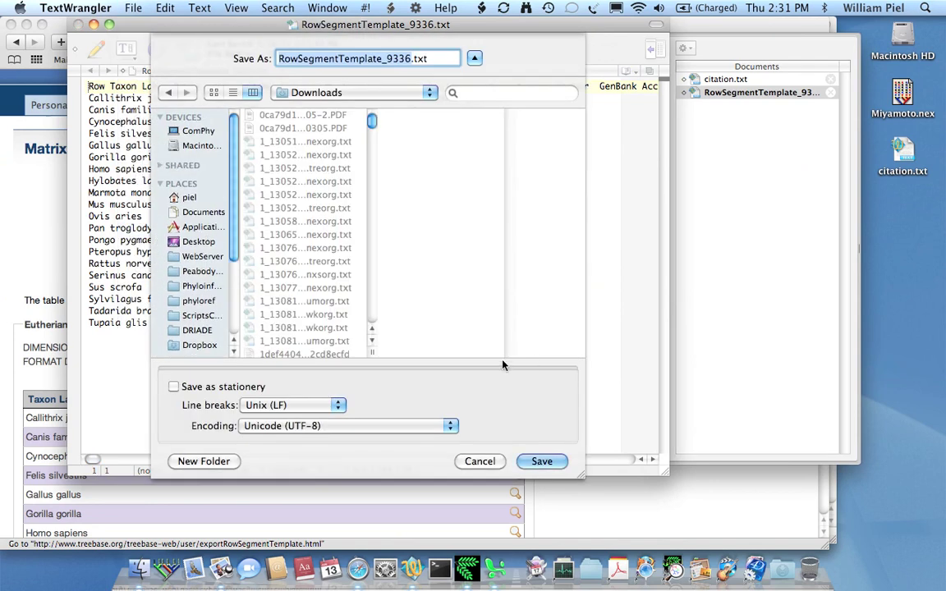
click(177, 244)
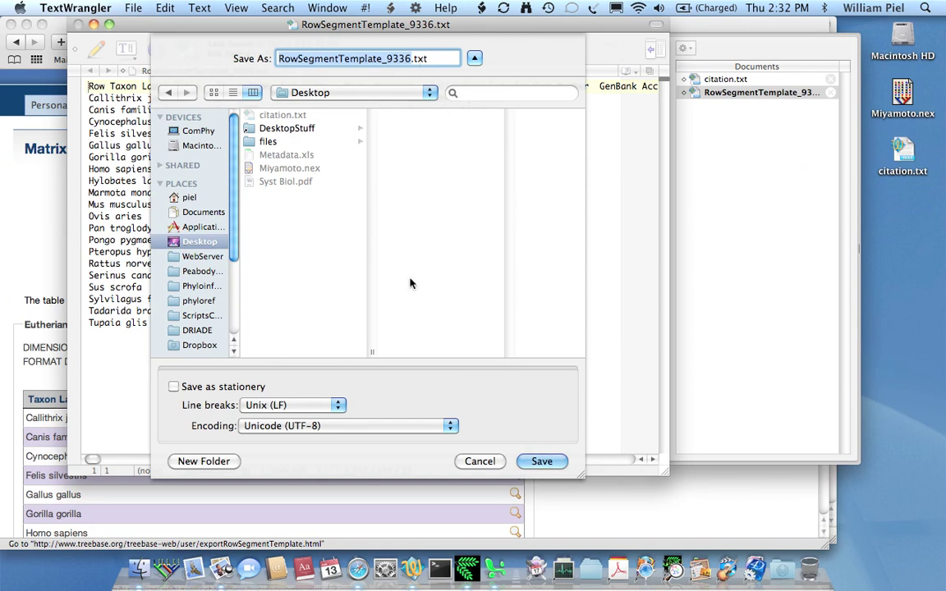
click(530, 463)
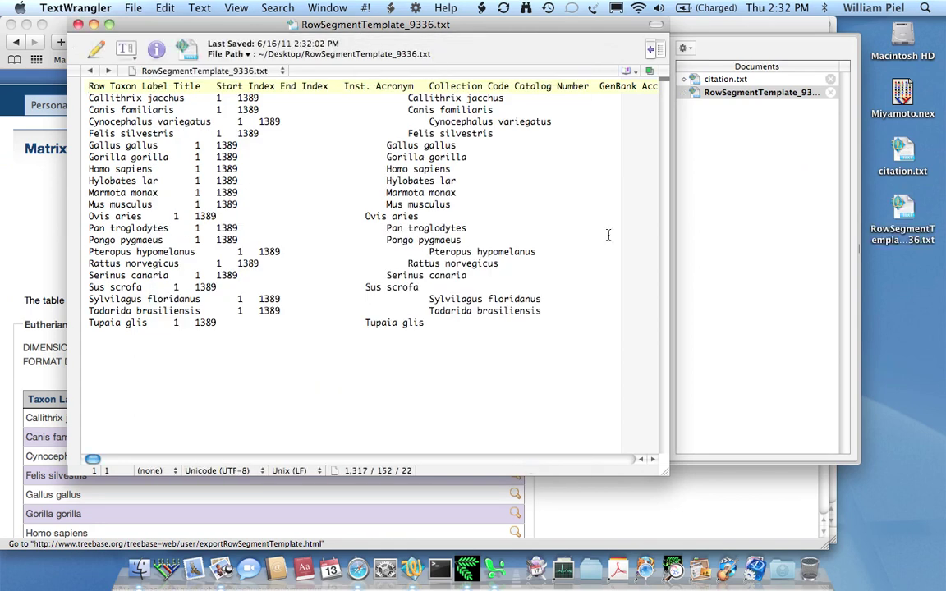
Step: Close the template and open RowSegmentTemplate_9336.txt in Excel with default import settings
click(831, 94)
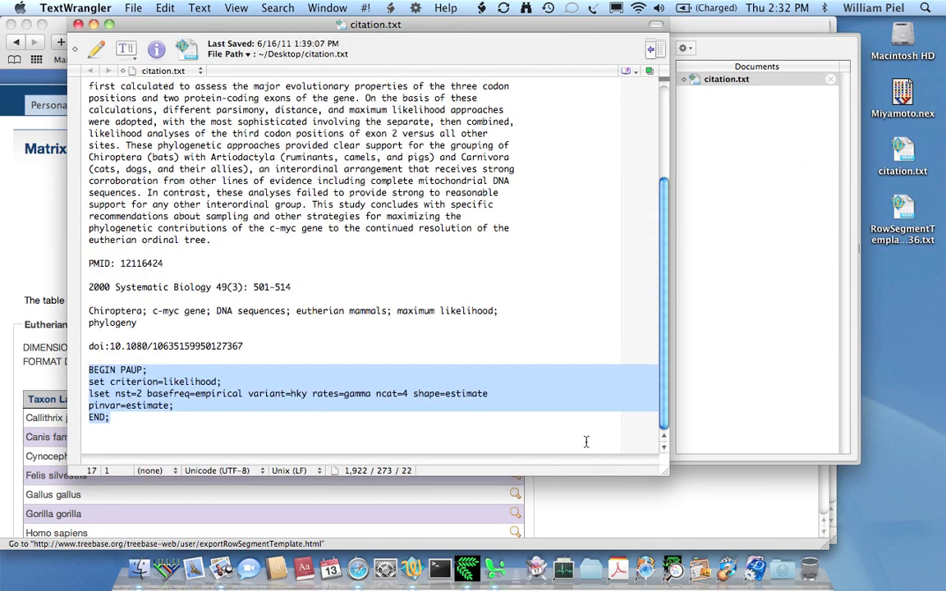
click(495, 566)
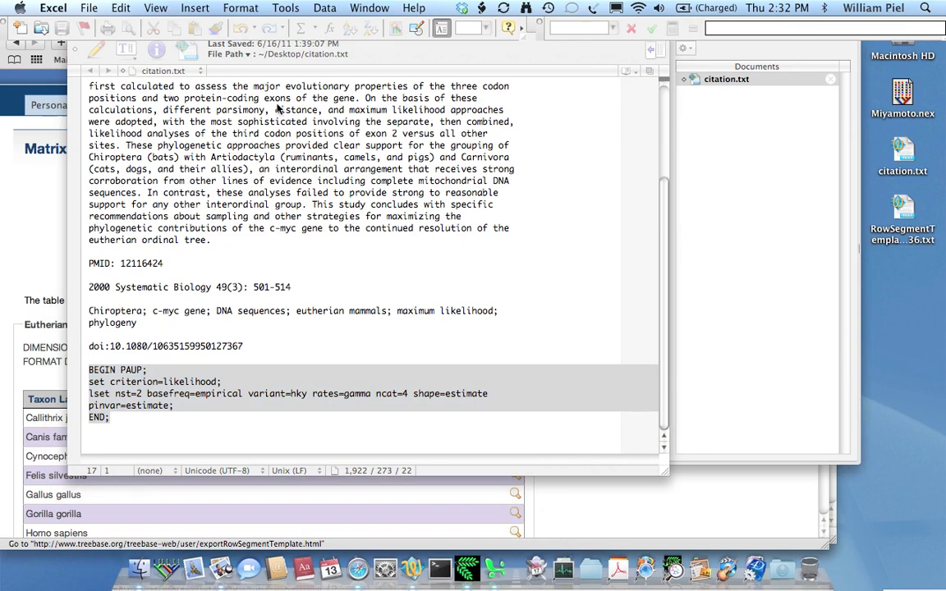
key(super+o)
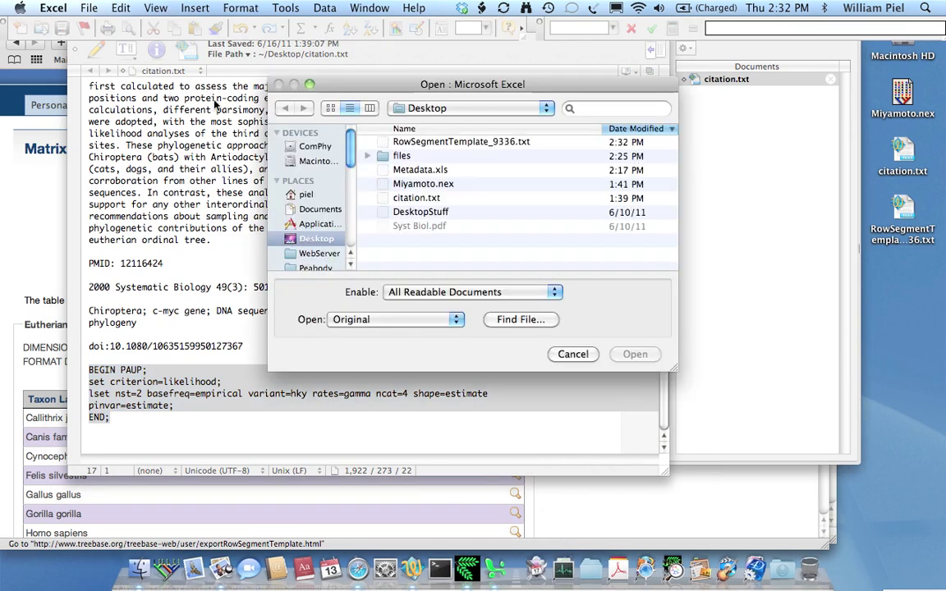
click(403, 143)
double_click(403, 143)
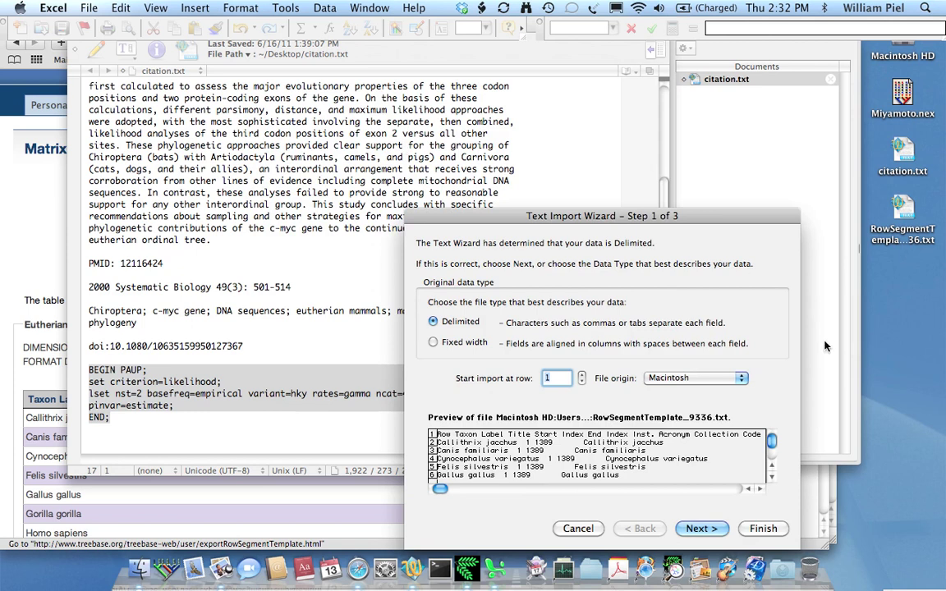
click(763, 528)
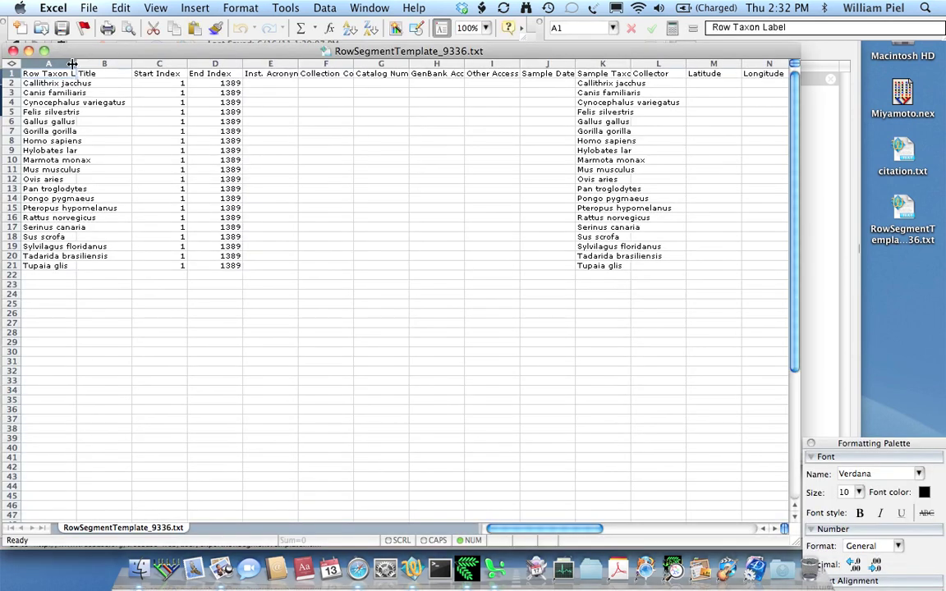
Step: Widen column A, copy the 1389 value in D6, and review the taxon labels and Start Index
drag(77, 63, 168, 61)
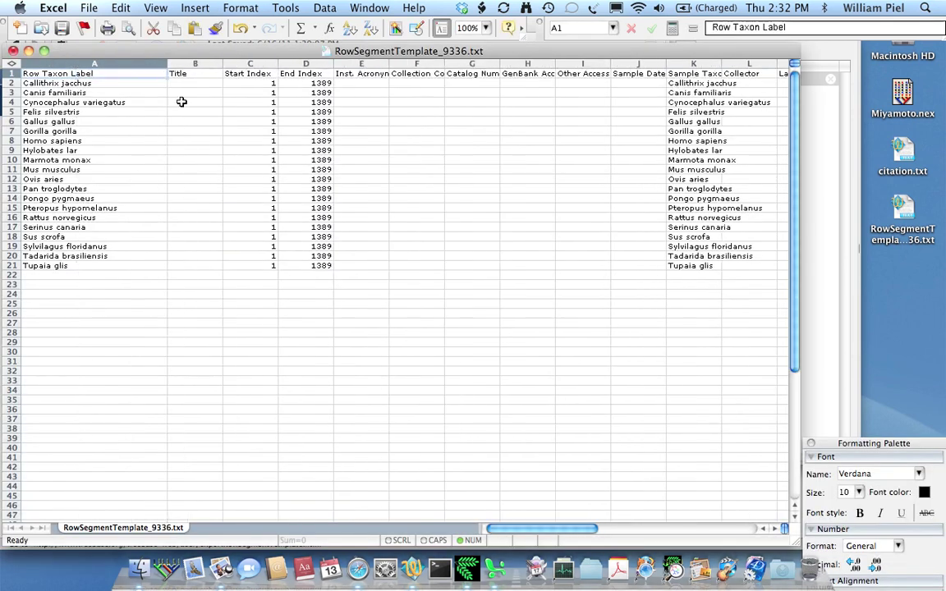
click(292, 119)
key(super+c)
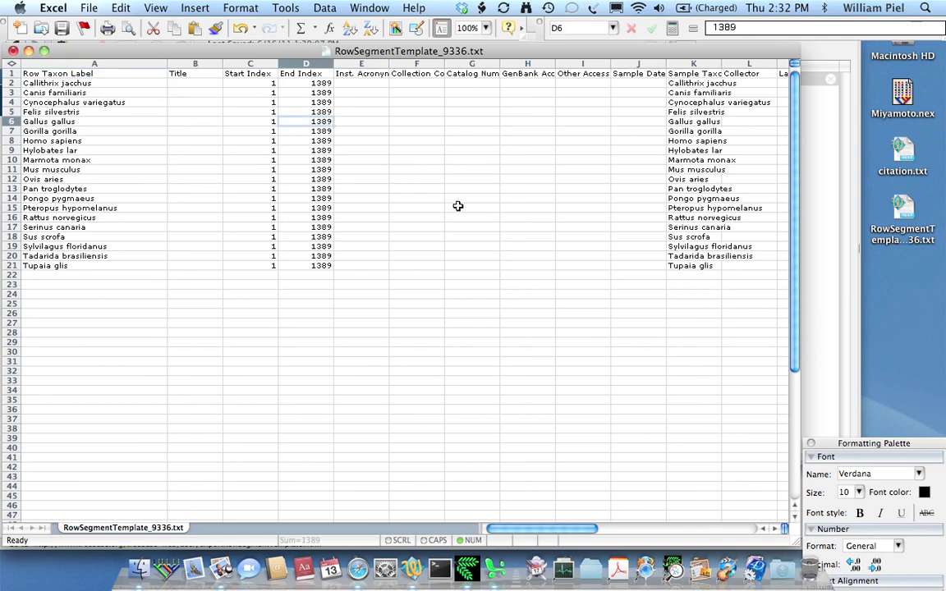
click(41, 72)
drag(47, 85, 49, 265)
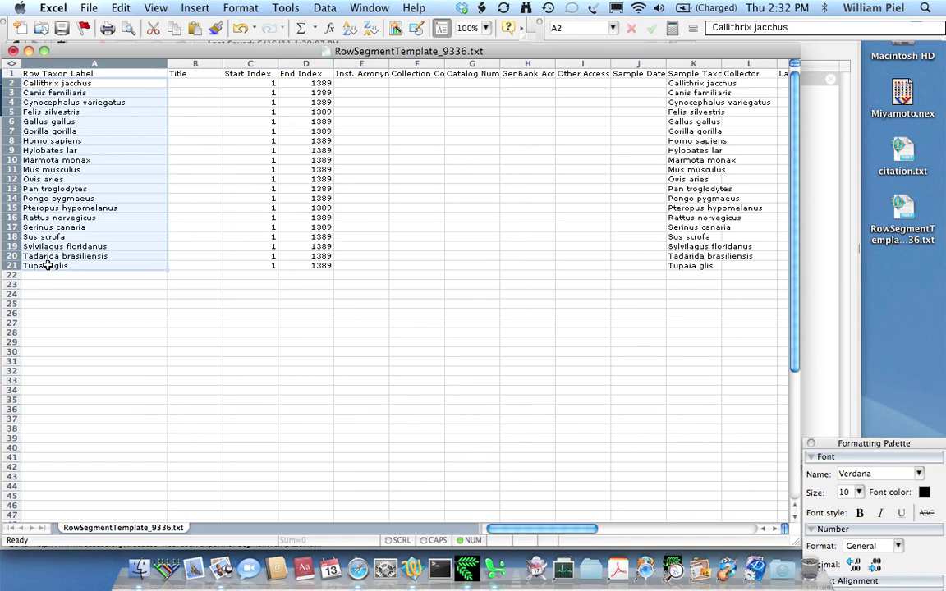
click(188, 294)
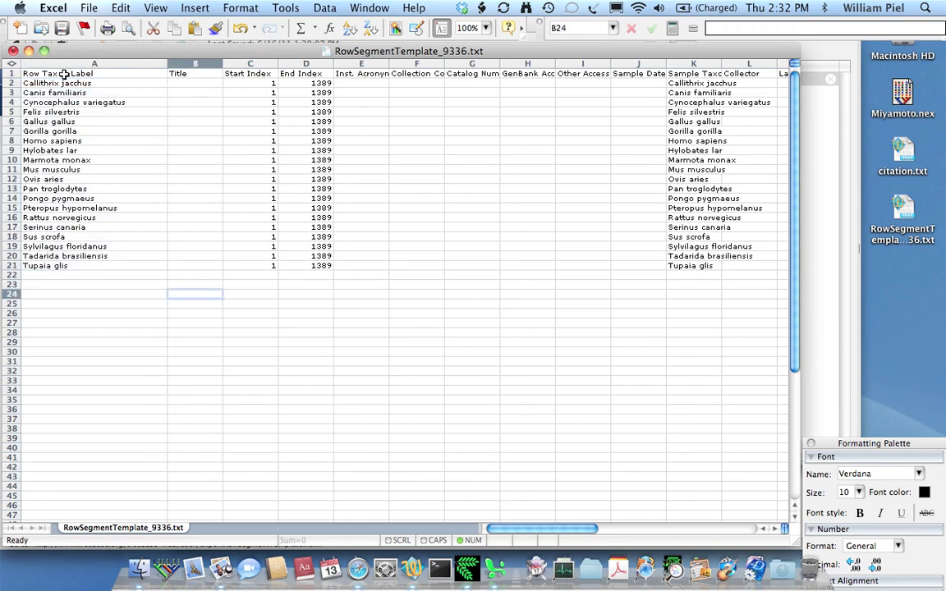
drag(64, 75, 62, 256)
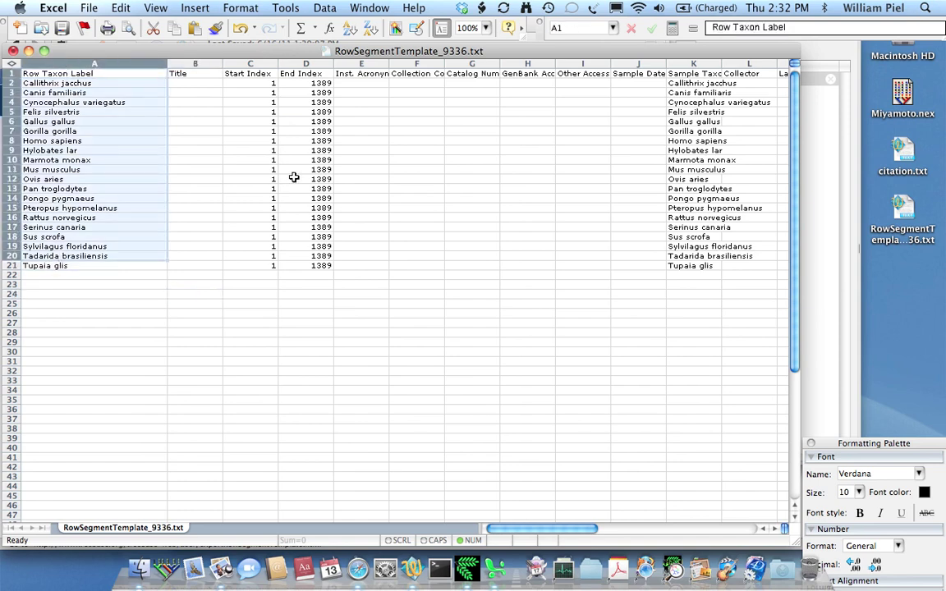
click(297, 150)
Step: Check the Start and End Index values 1 and 1389, shrink the window, and widen Inst. Acronym
click(250, 74)
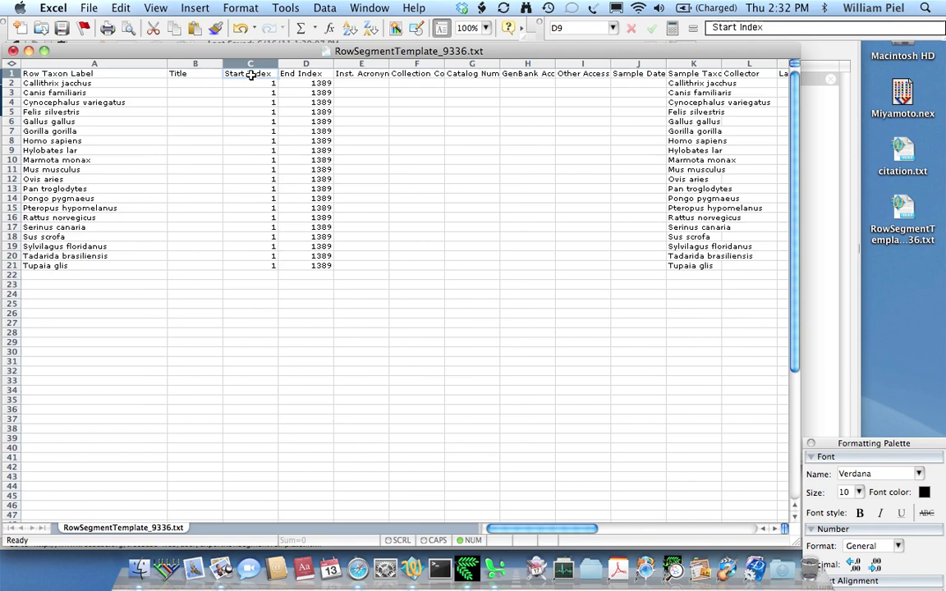
drag(246, 64, 284, 80)
click(380, 150)
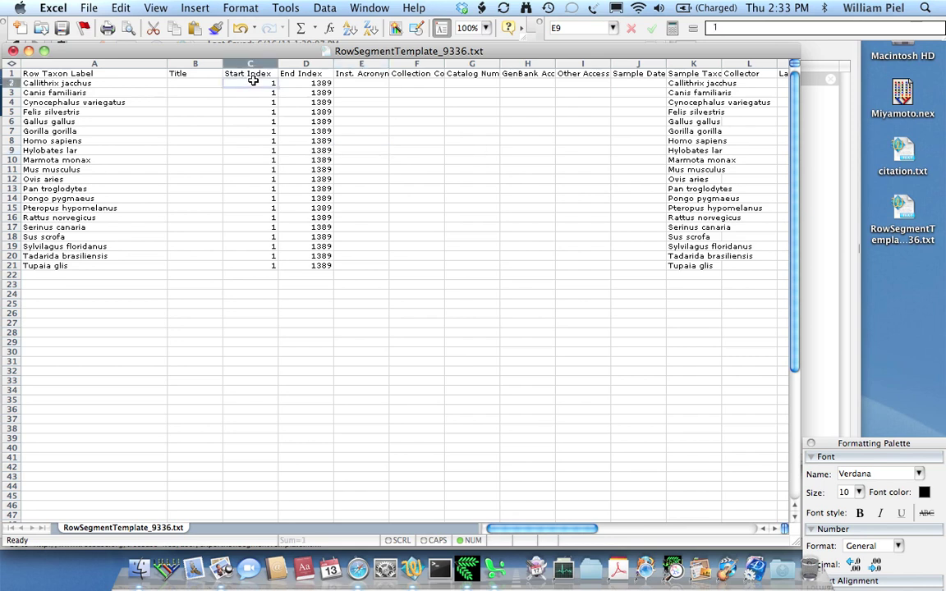
drag(253, 82, 313, 83)
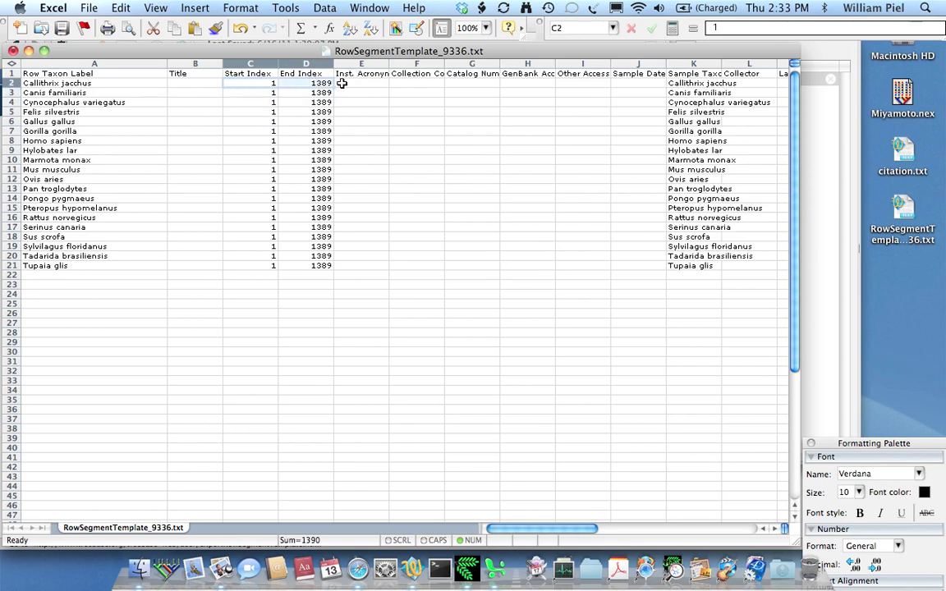
click(262, 81)
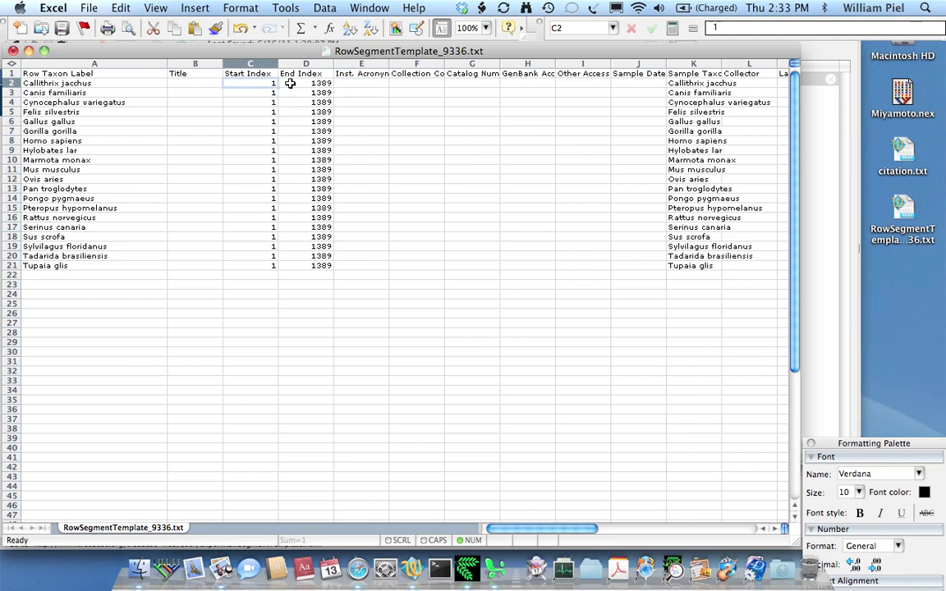
click(296, 84)
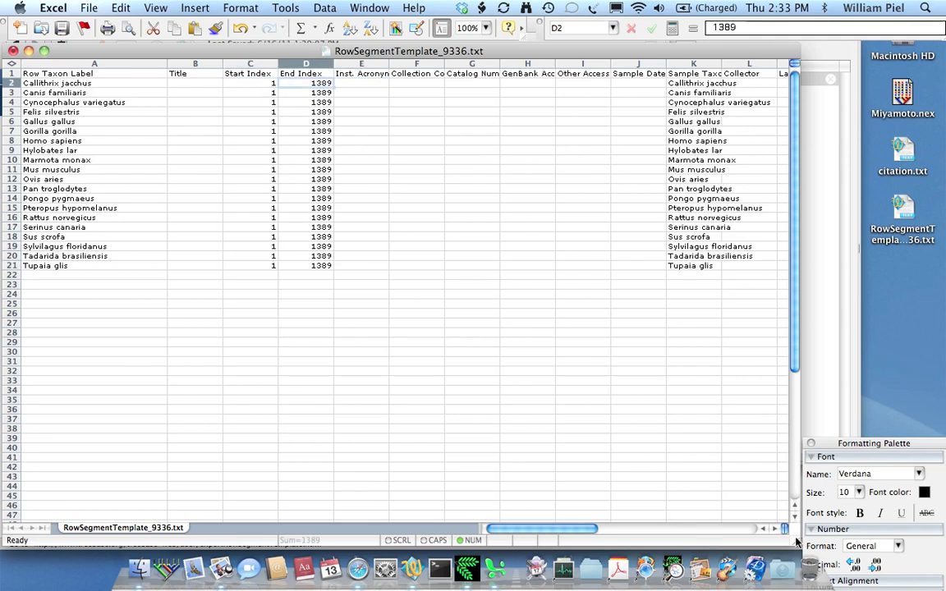
drag(794, 64, 871, 348)
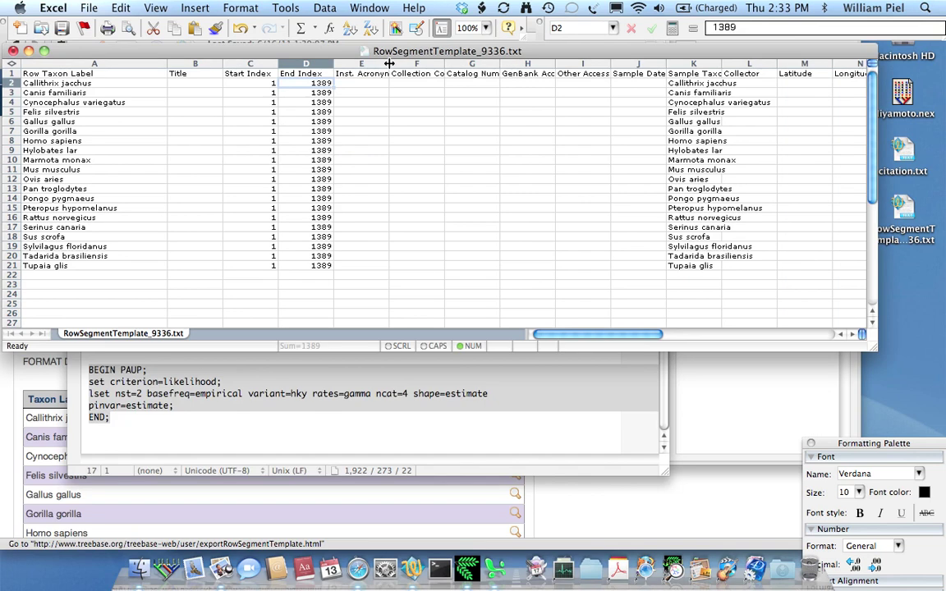
mouse_move(389, 63)
mouse_down()
mouse_move(586, 72)
mouse_move(587, 64)
mouse_move(699, 64)
mouse_move(403, 66)
mouse_up()
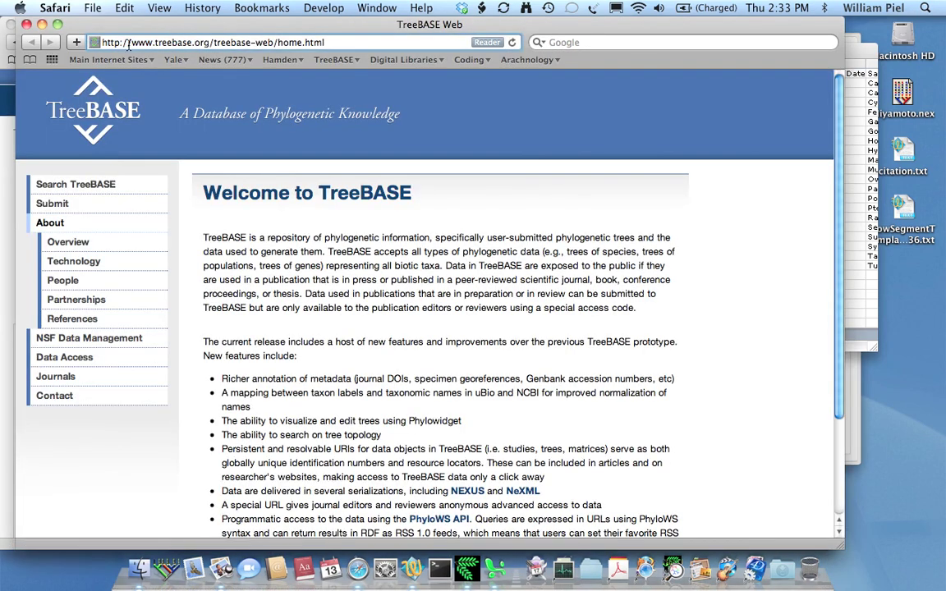
Step: Reopen the Registry of Biological Repositories page from Safari's History and browse it
drag(129, 42, 325, 42)
text(r)
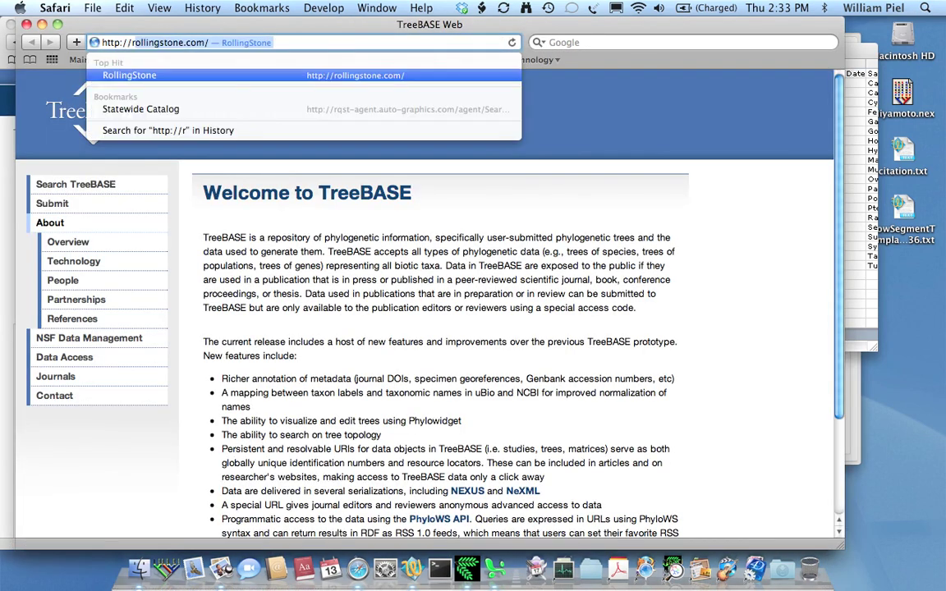
key(BackSpace)
key(BackSpace)
text(biore)
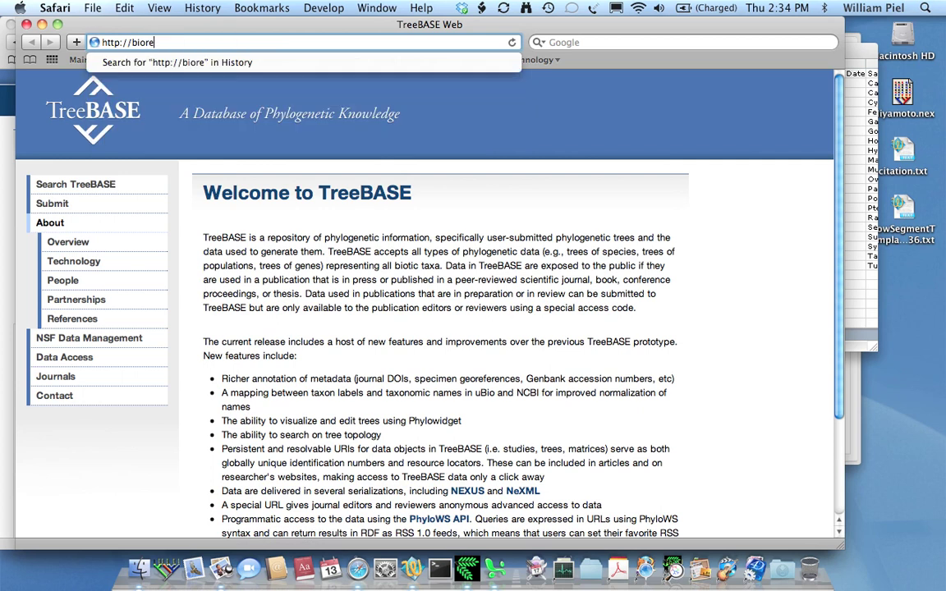
text(positorie)
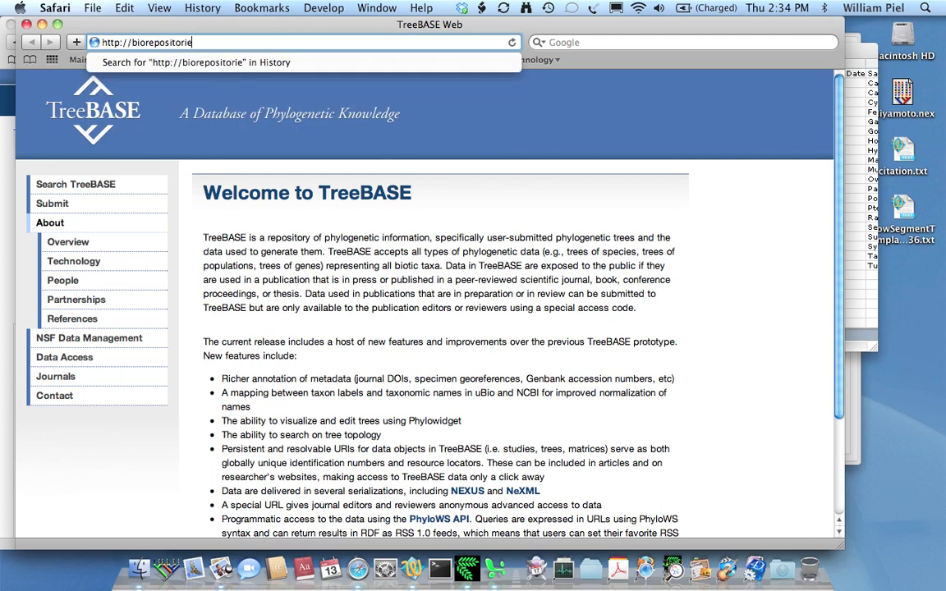
key(BackSpace)
key(BackSpace)
click(191, 10)
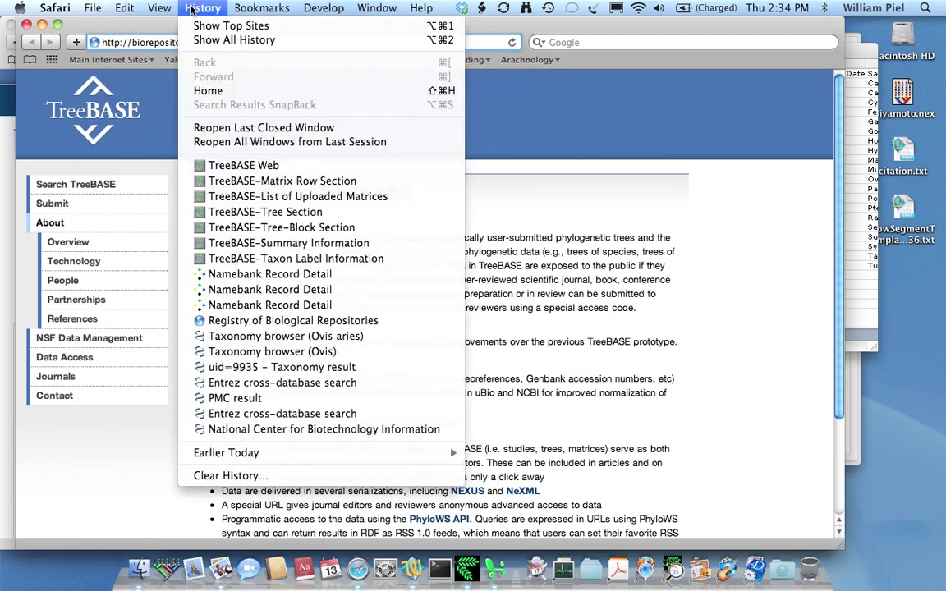
click(216, 324)
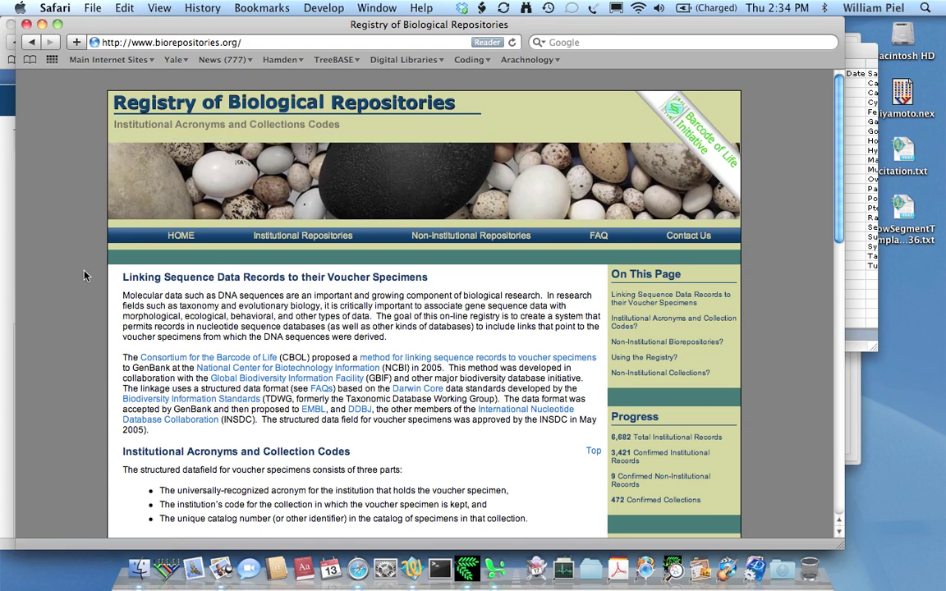
scroll(84, 276, down, 5)
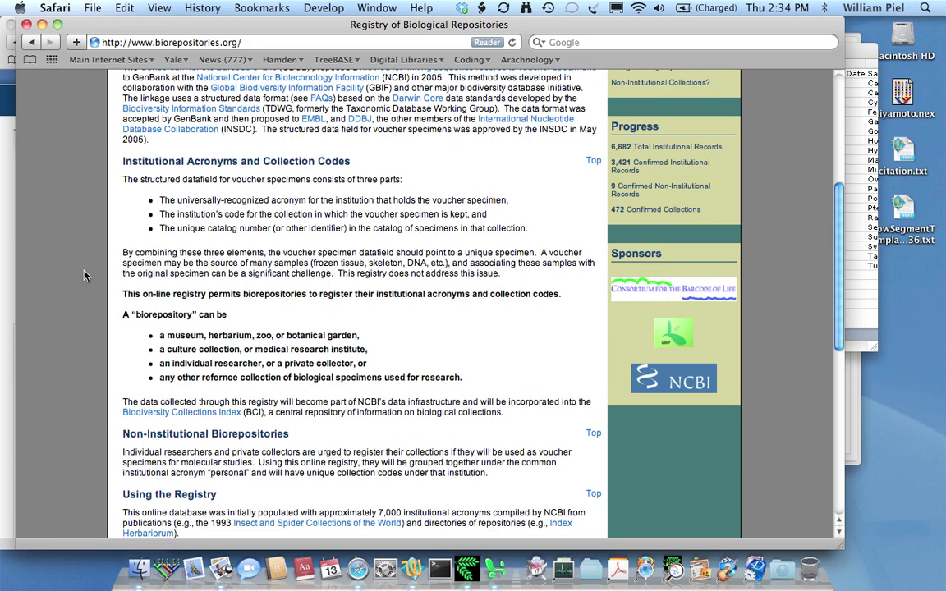
scroll(84, 276, up, 5)
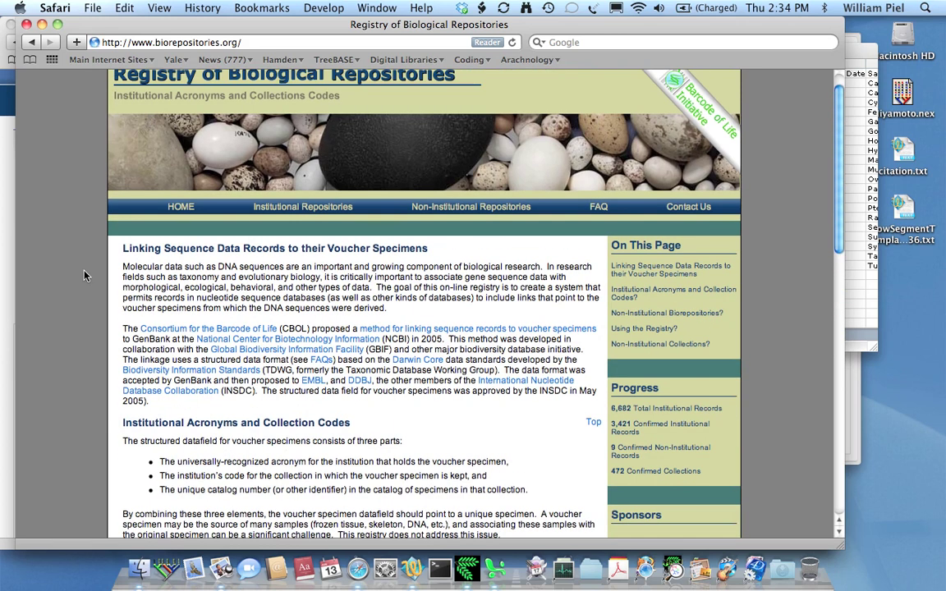
scroll(85, 276, up, 1)
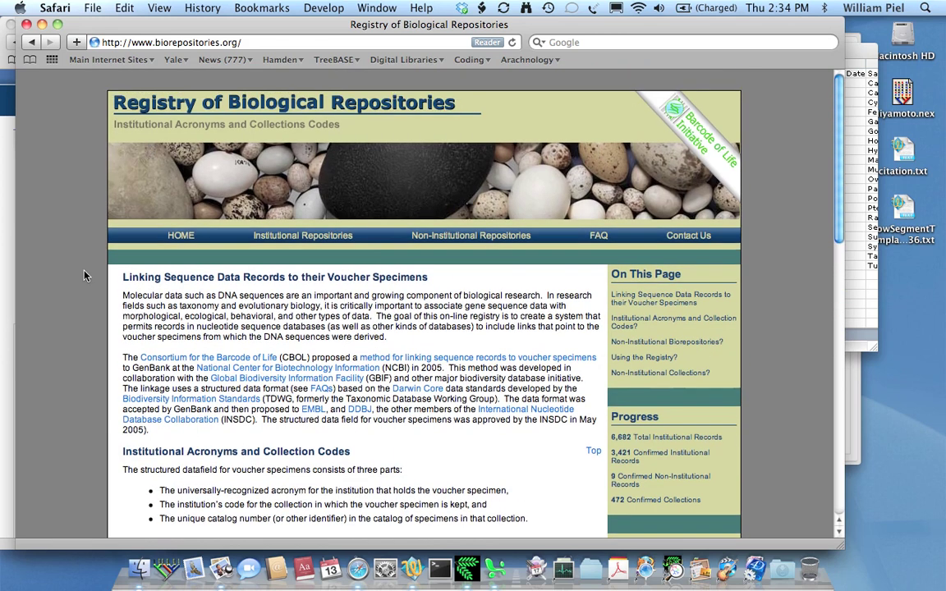
mouse_move(465, 239)
Step: Close the registry window, open the row segment template in Excel, and widen its GenBank Accession column
click(27, 26)
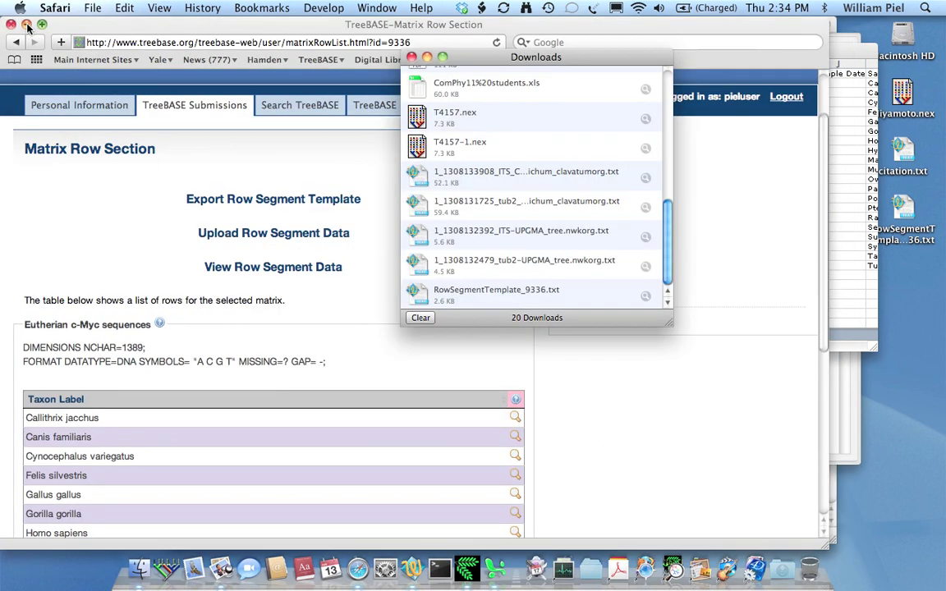
double_click(739, 345)
click(392, 99)
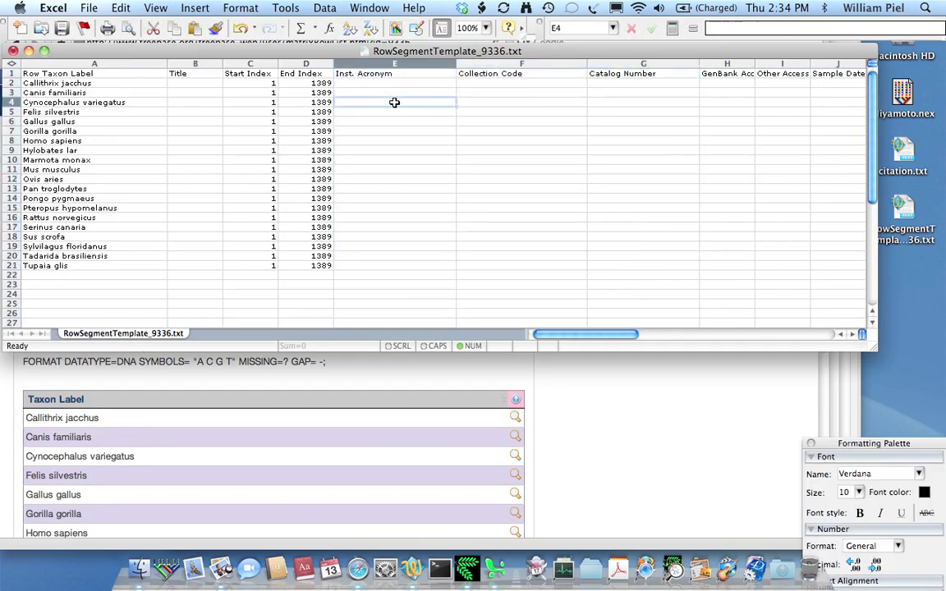
click(366, 74)
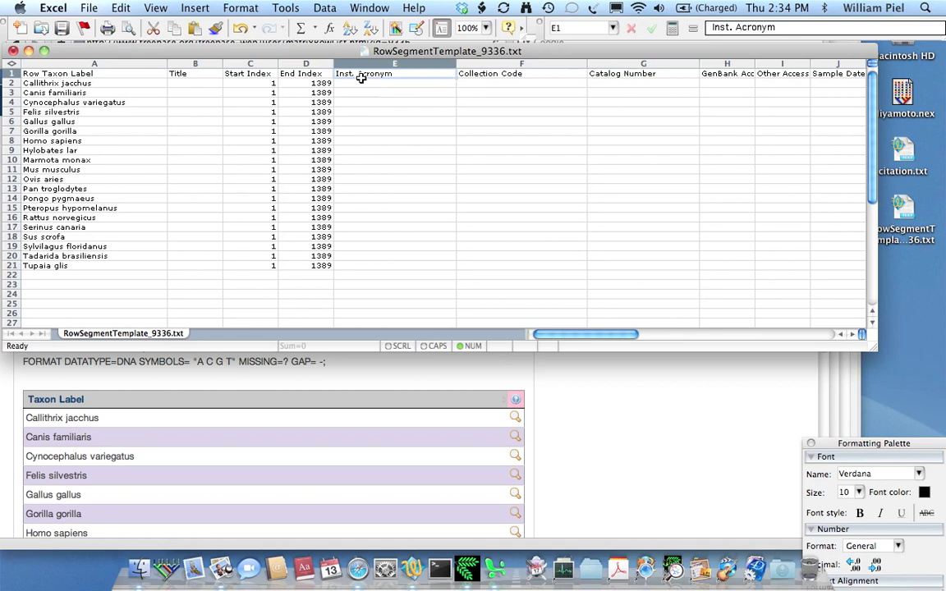
click(492, 65)
scroll(719, 202, right, 3)
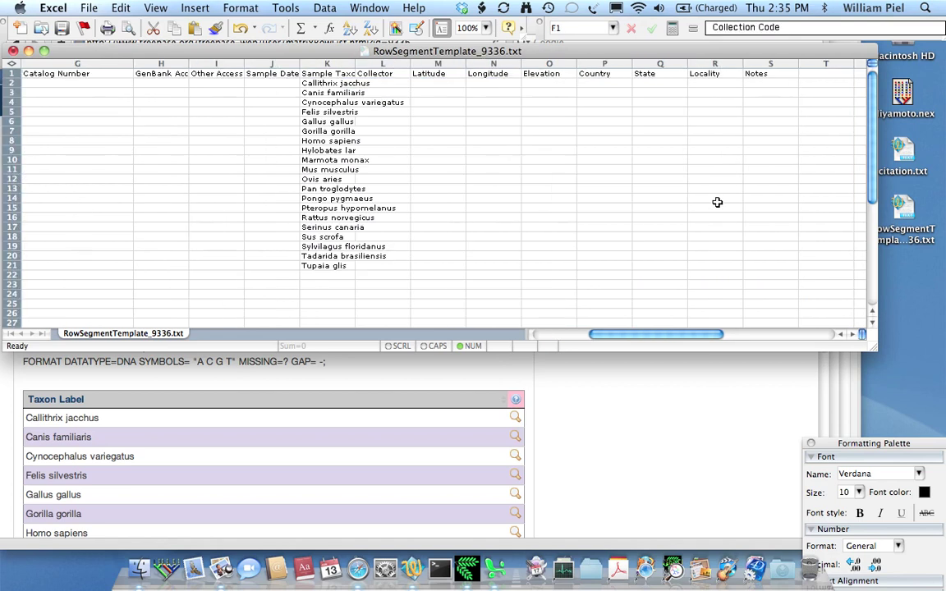
drag(188, 64, 223, 63)
Step: Review the template's Other Accession Num, Latitude, Longitude, Elevation, Country, State and Locality columns
click(260, 63)
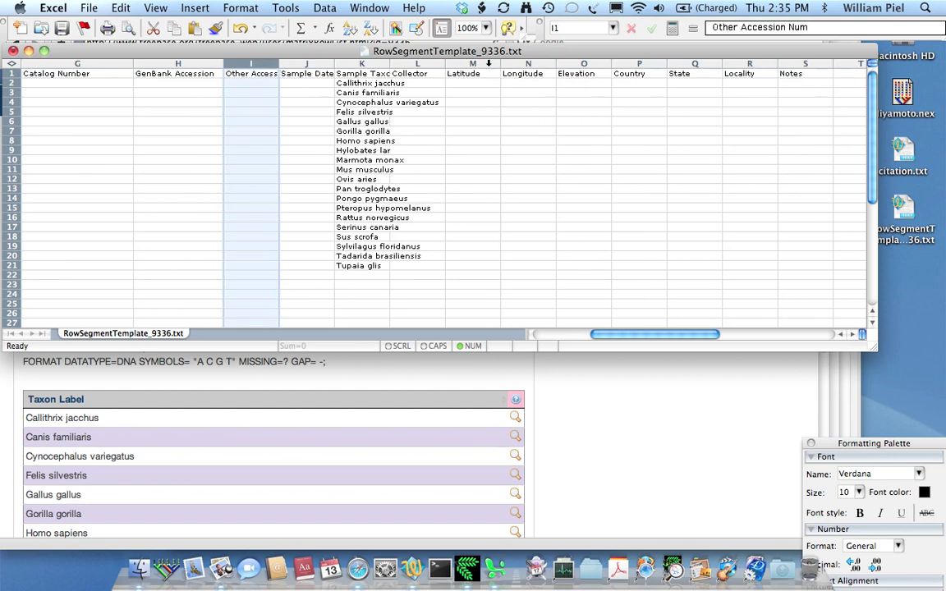
drag(472, 63, 534, 63)
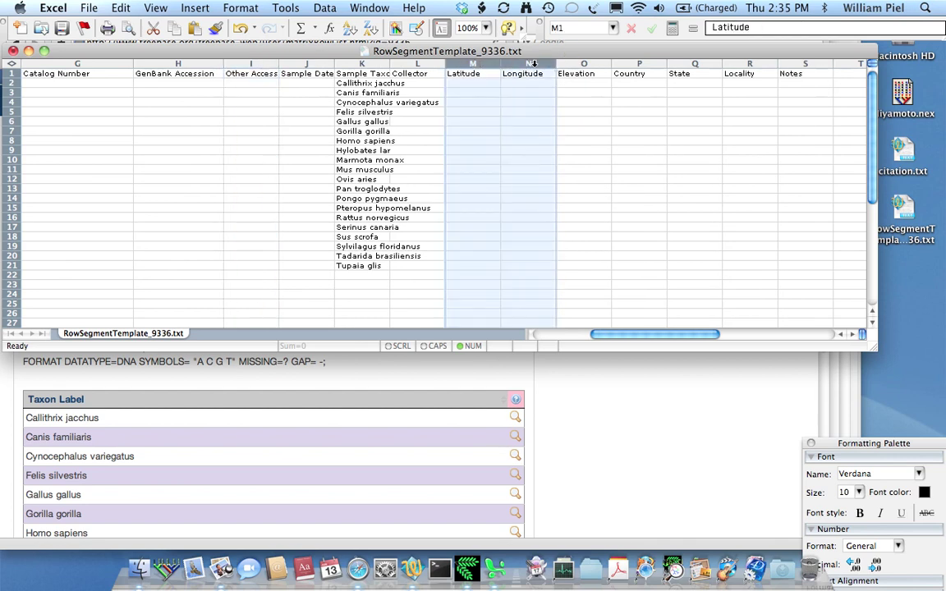
click(592, 63)
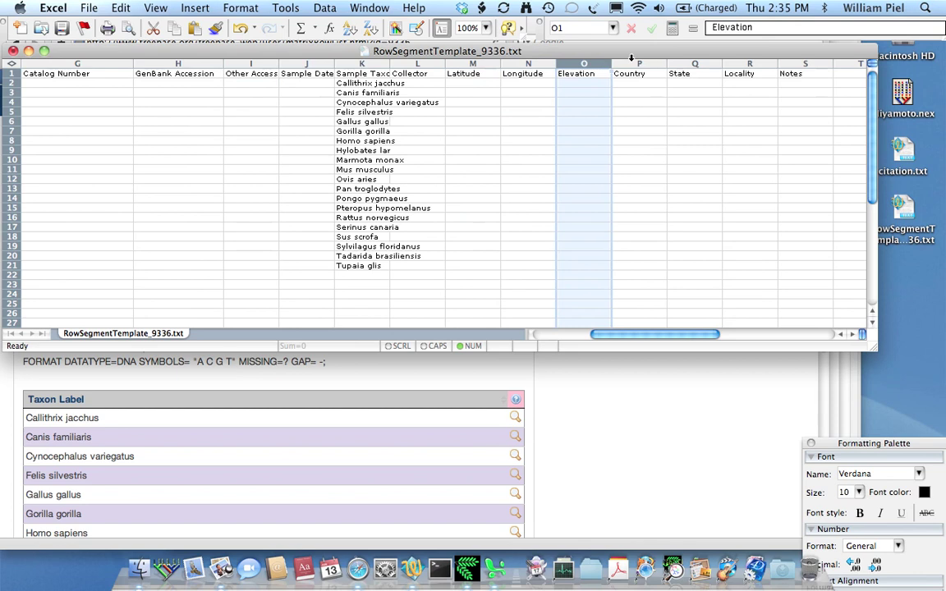
drag(631, 61, 734, 67)
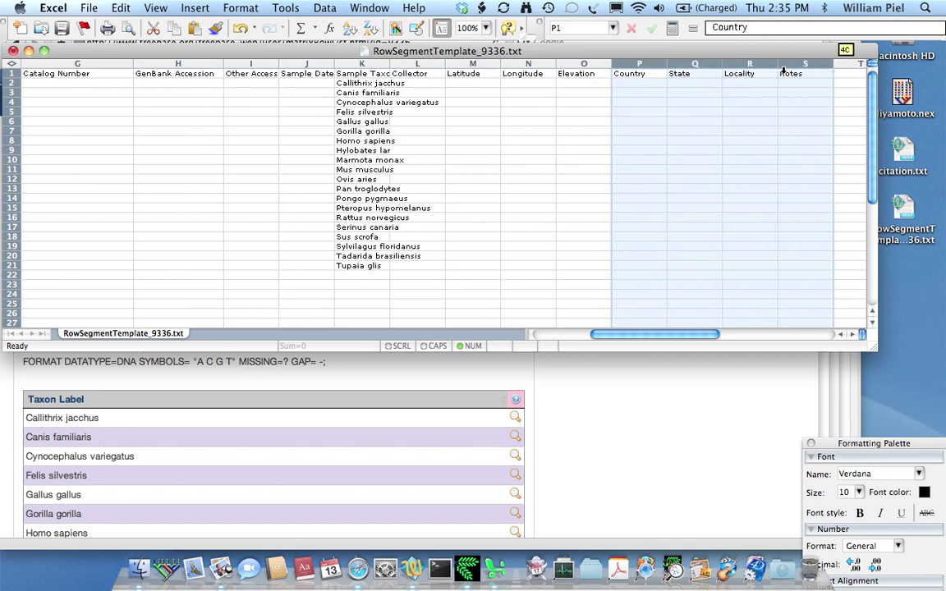
click(527, 130)
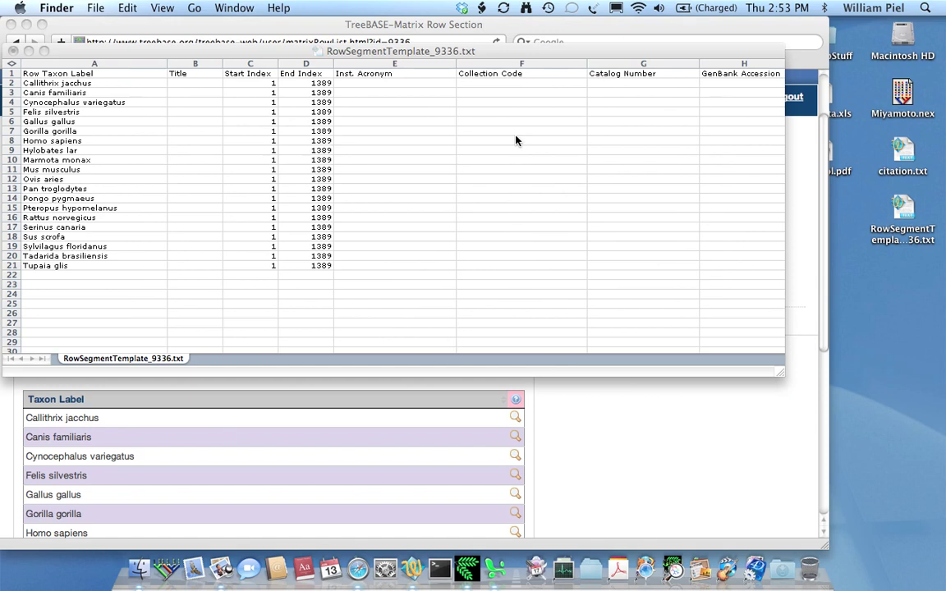
Step: Hide the other applications and open Metadata.xls from the desktop
click(515, 141)
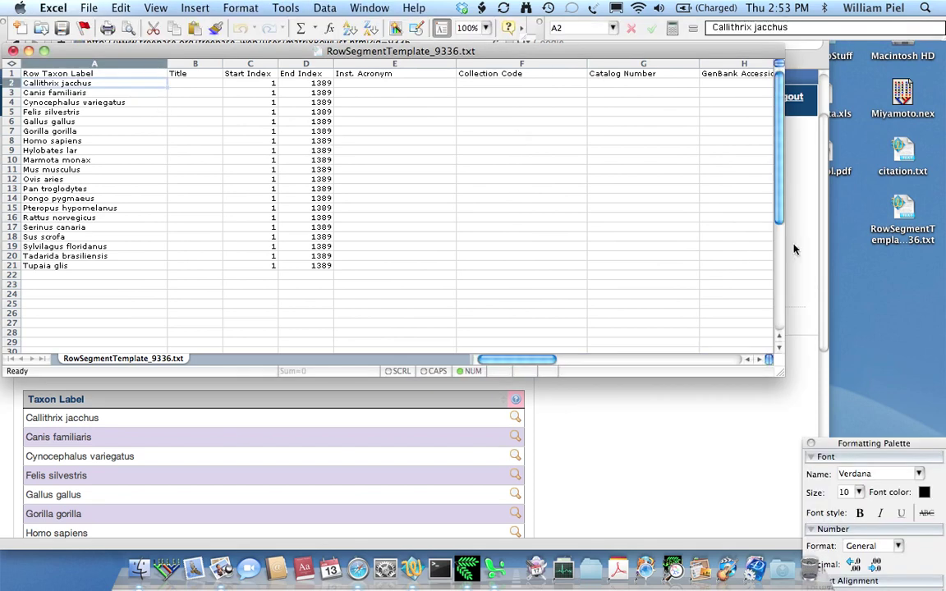
click(850, 201)
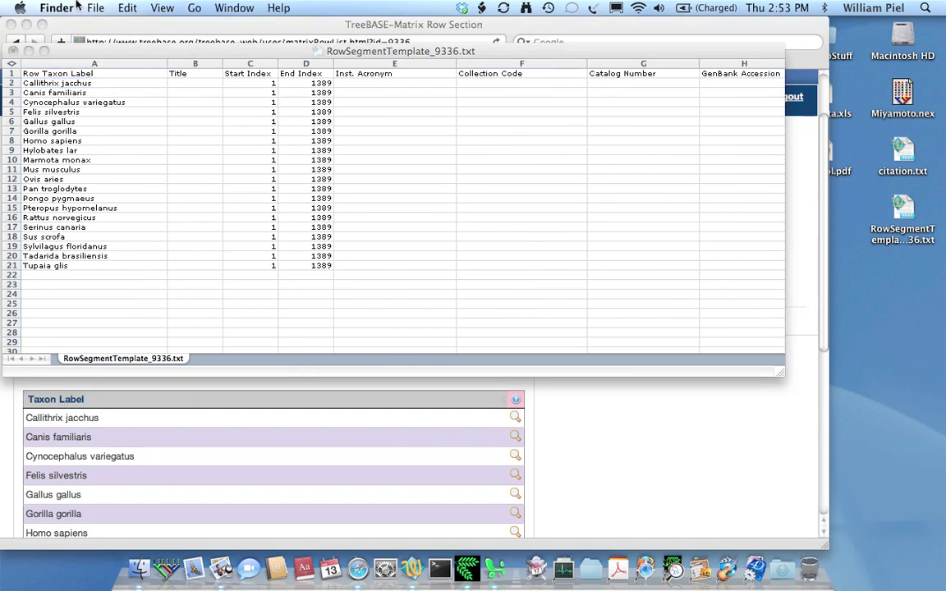
click(56, 7)
click(78, 145)
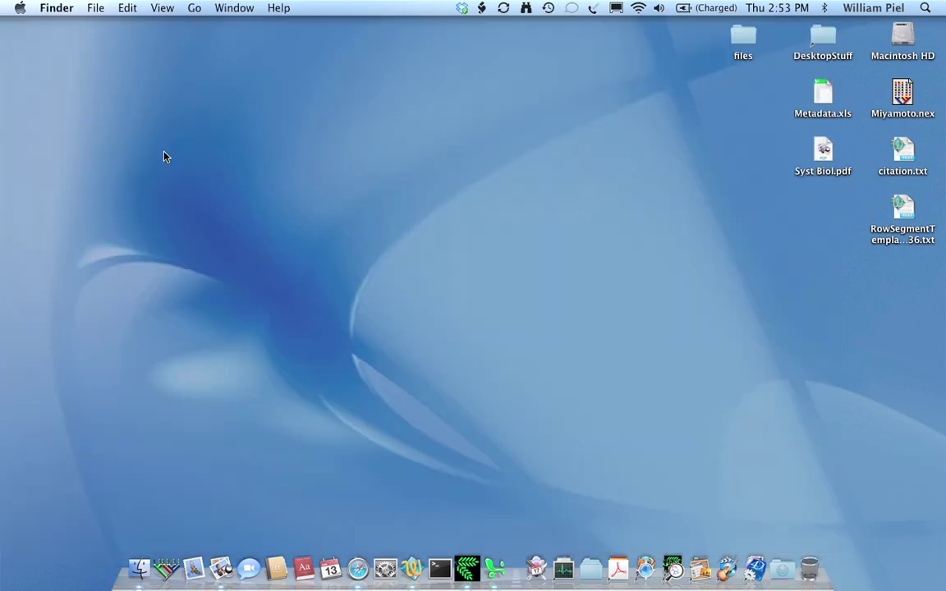
double_click(821, 97)
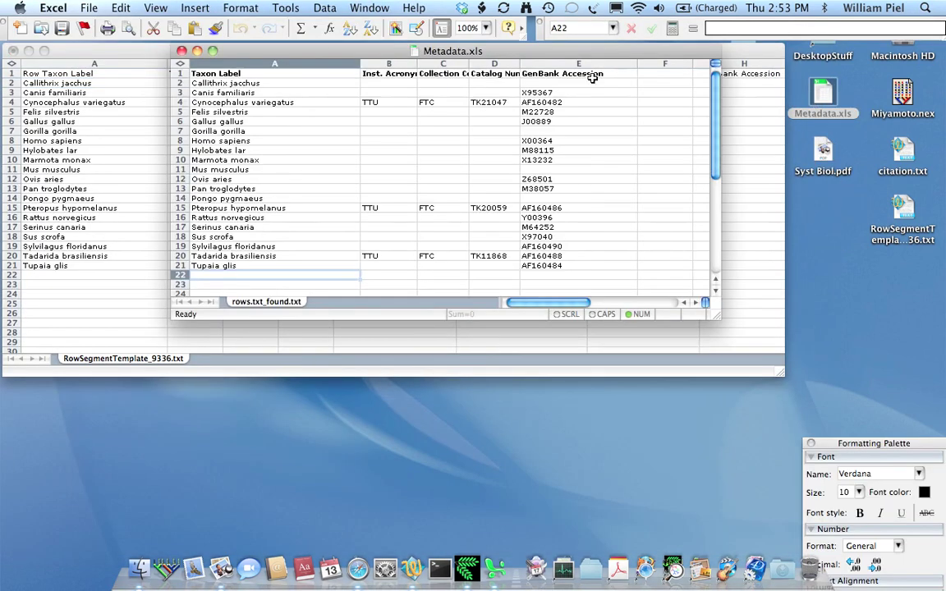
Step: Arrange the Metadata.xls window so the template sheet stays visible behind it
drag(377, 57, 366, 226)
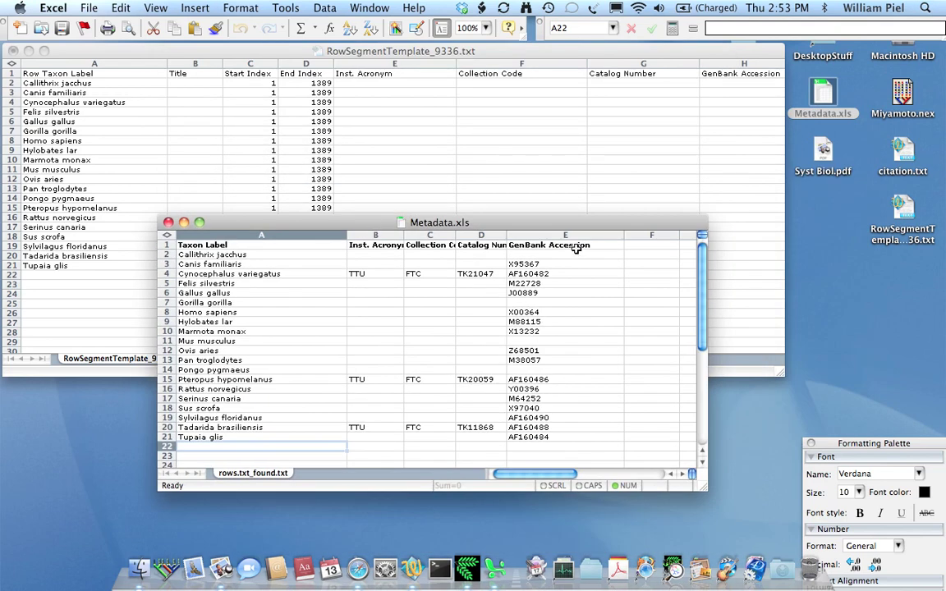
click(525, 234)
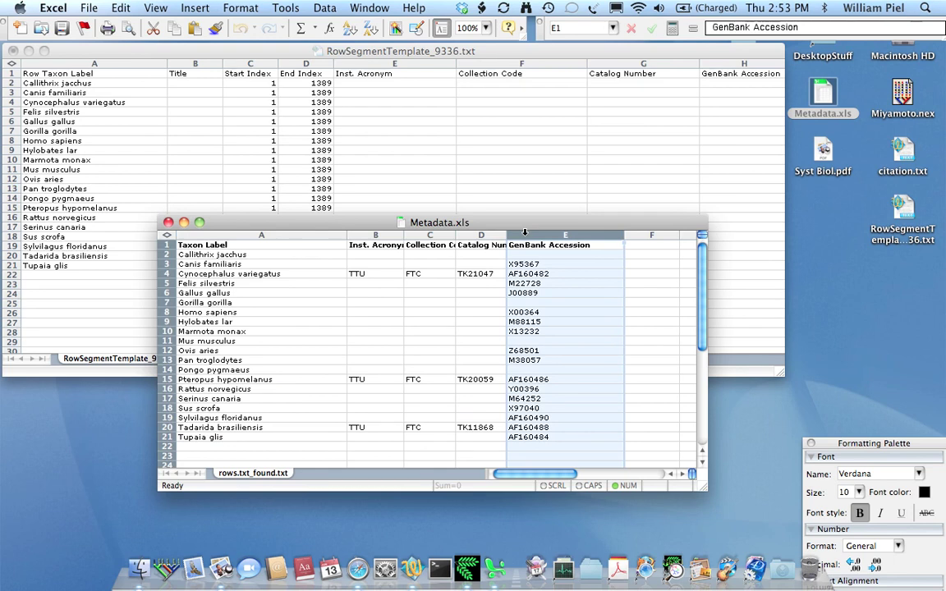
drag(488, 229, 481, 265)
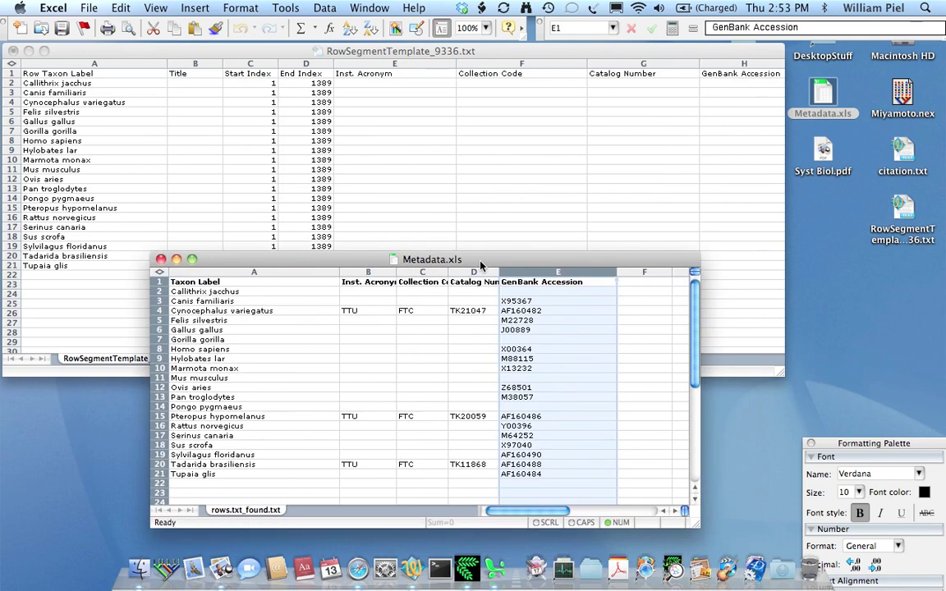
drag(283, 263, 305, 64)
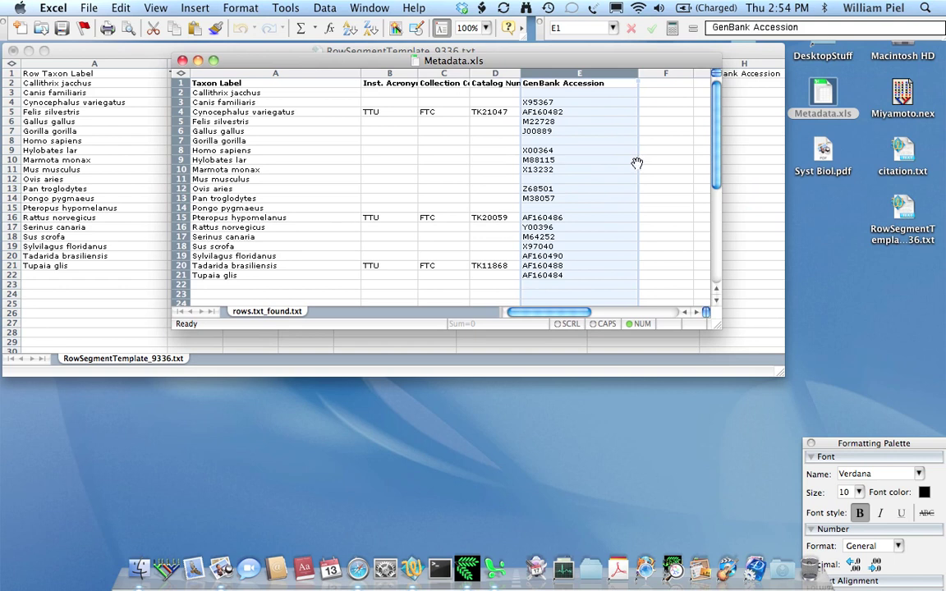
click(382, 216)
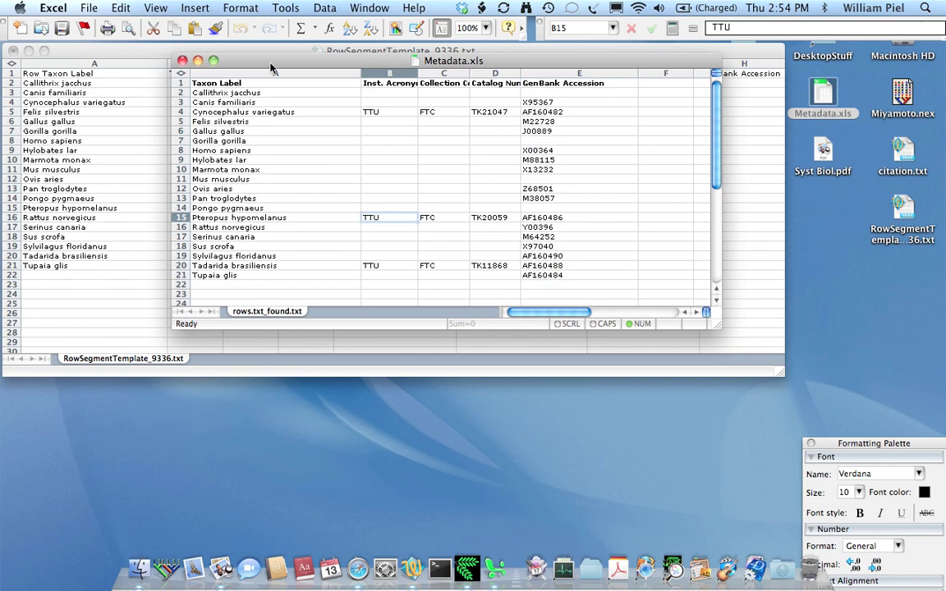
drag(271, 62, 266, 52)
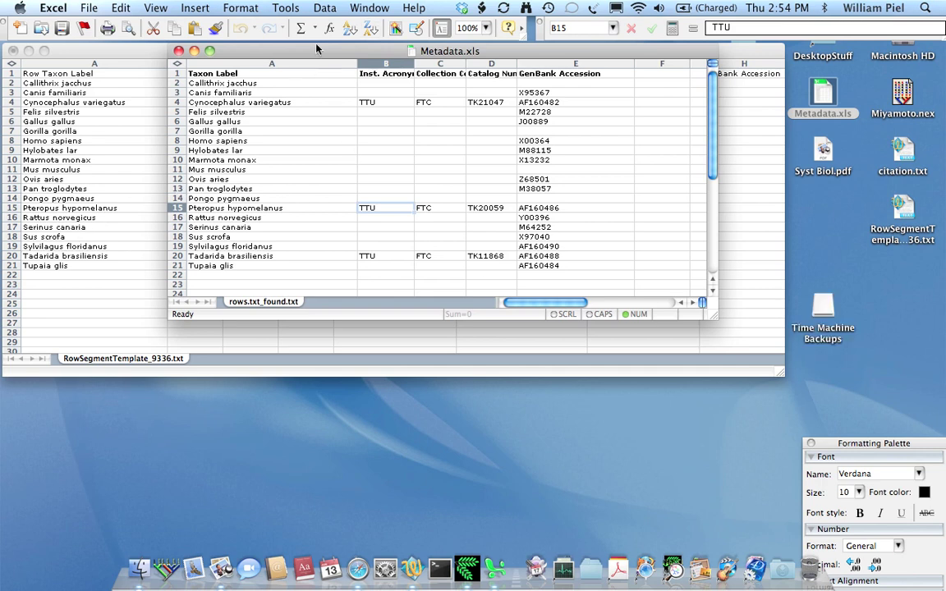
drag(316, 51, 476, 173)
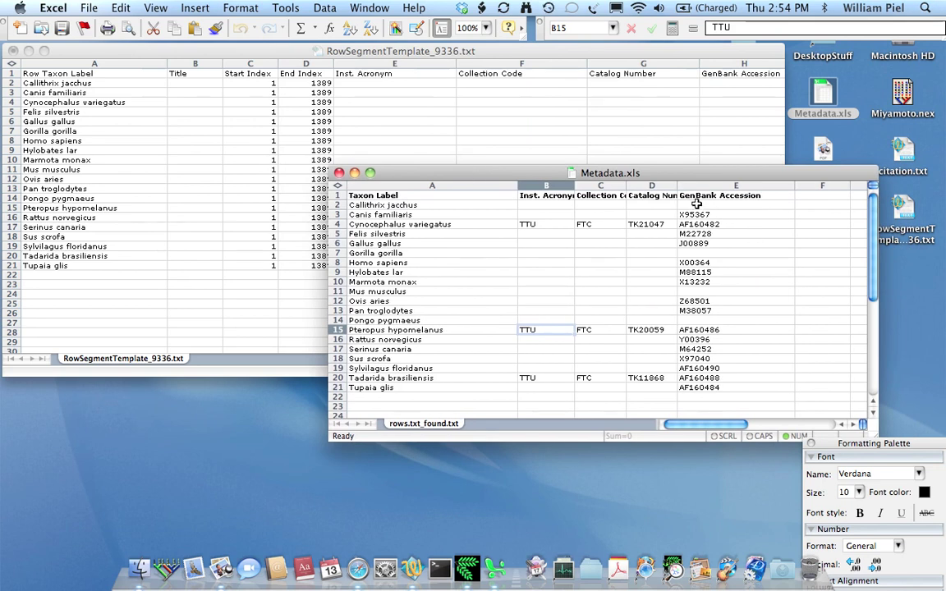
Step: Copy the GenBank accessions E2:E21 from Metadata.xls into the template starting at H2
drag(694, 207, 704, 388)
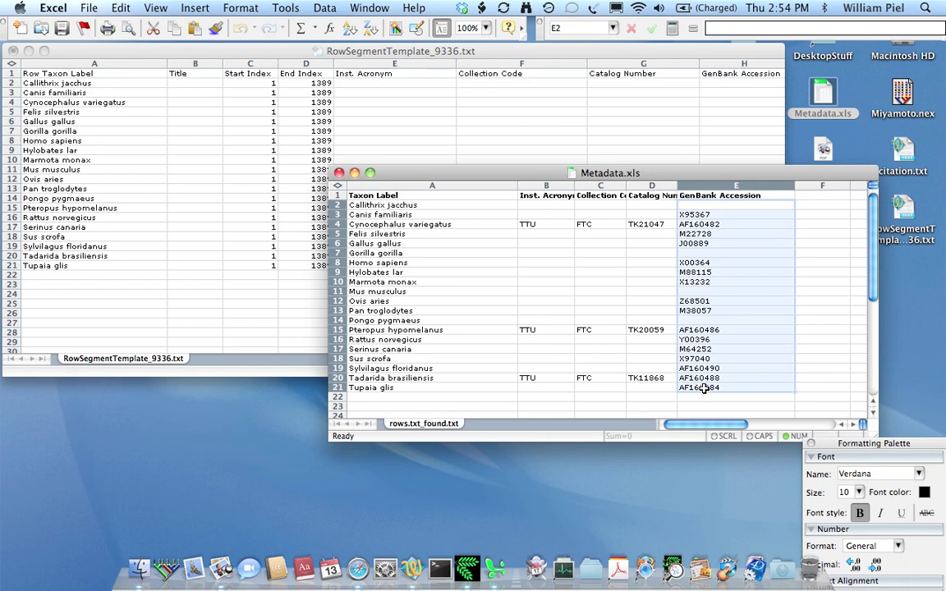
key(super+c)
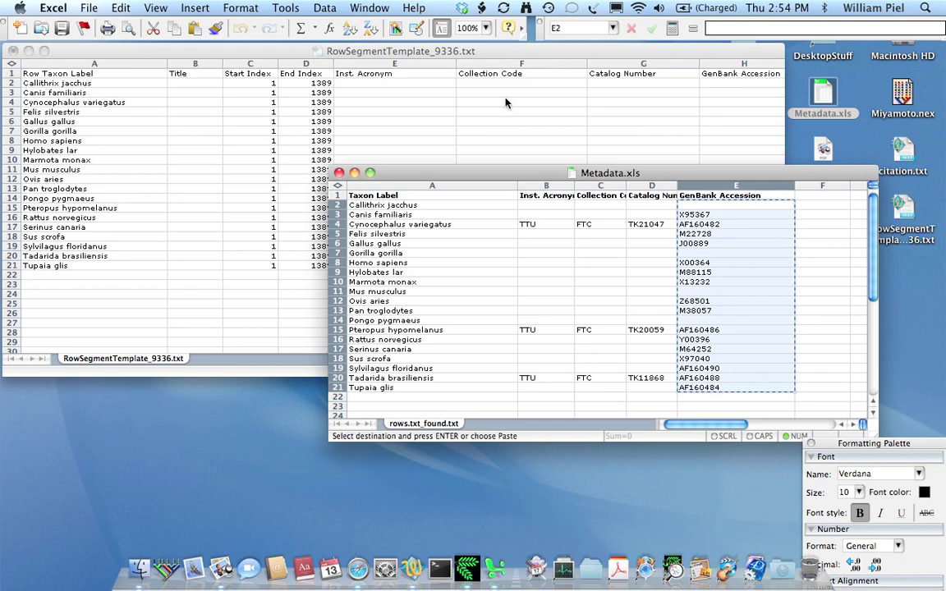
click(506, 102)
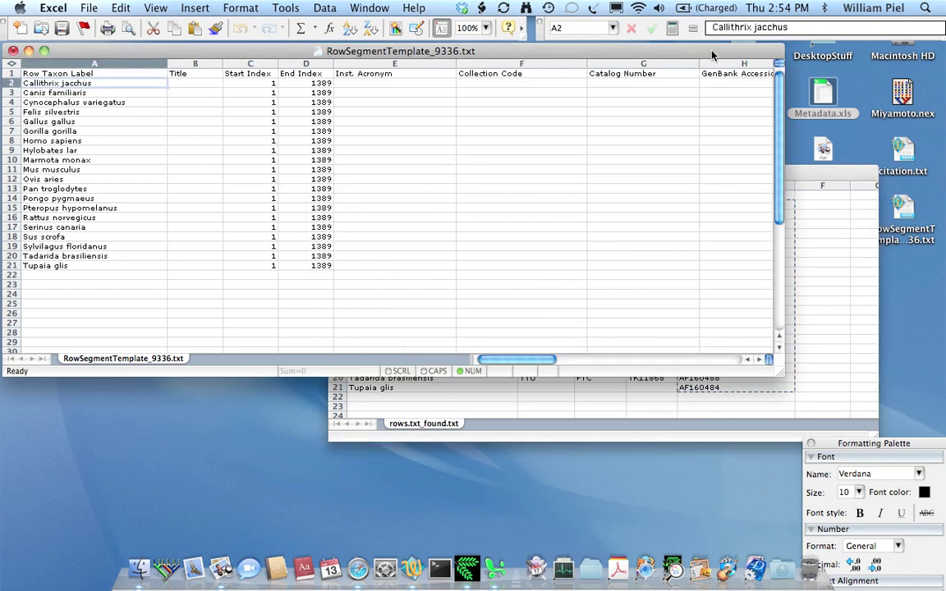
drag(700, 63, 667, 64)
click(692, 83)
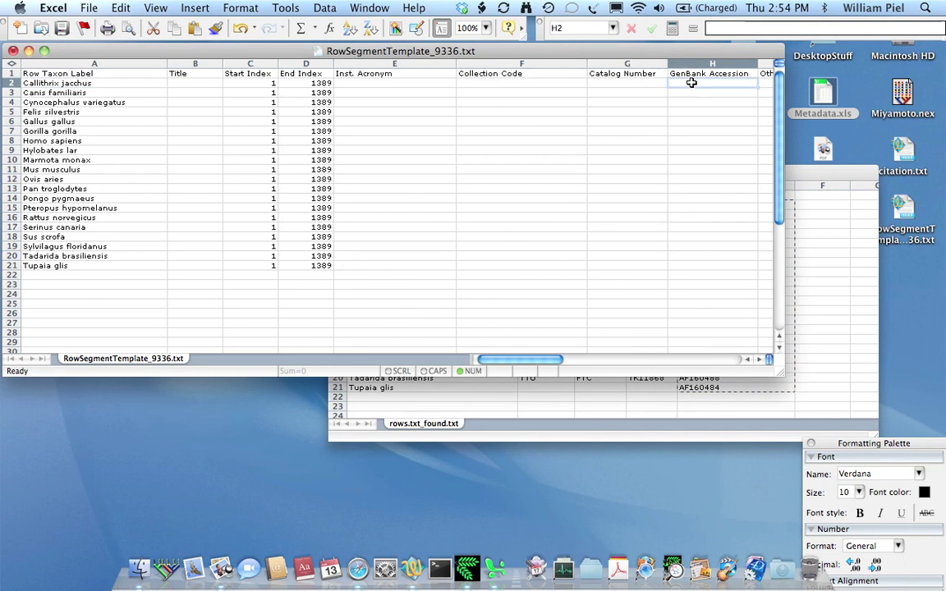
key(super+v)
click(494, 272)
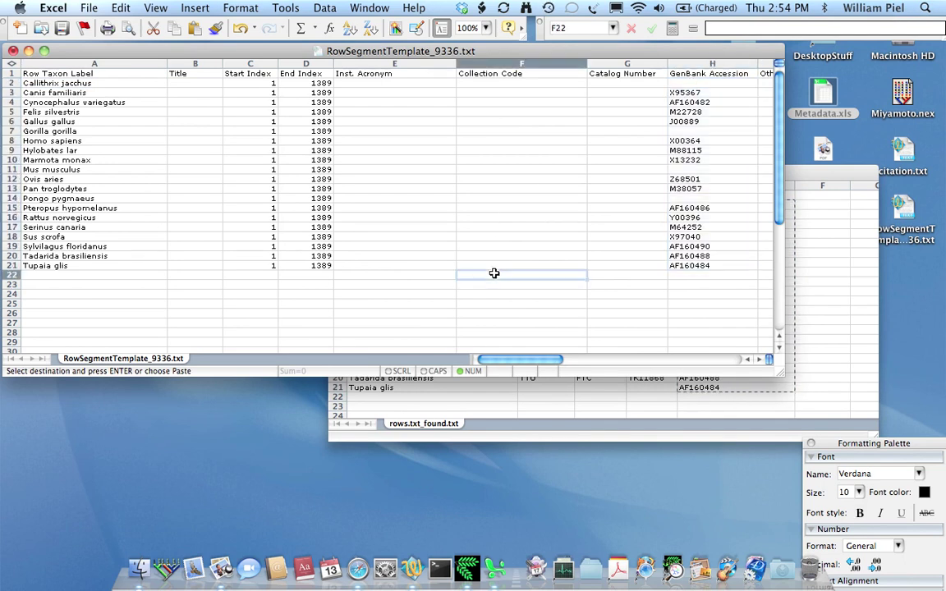
Step: Copy the acronym, collection and catalog values B2:D20 into the template starting at E2
click(836, 270)
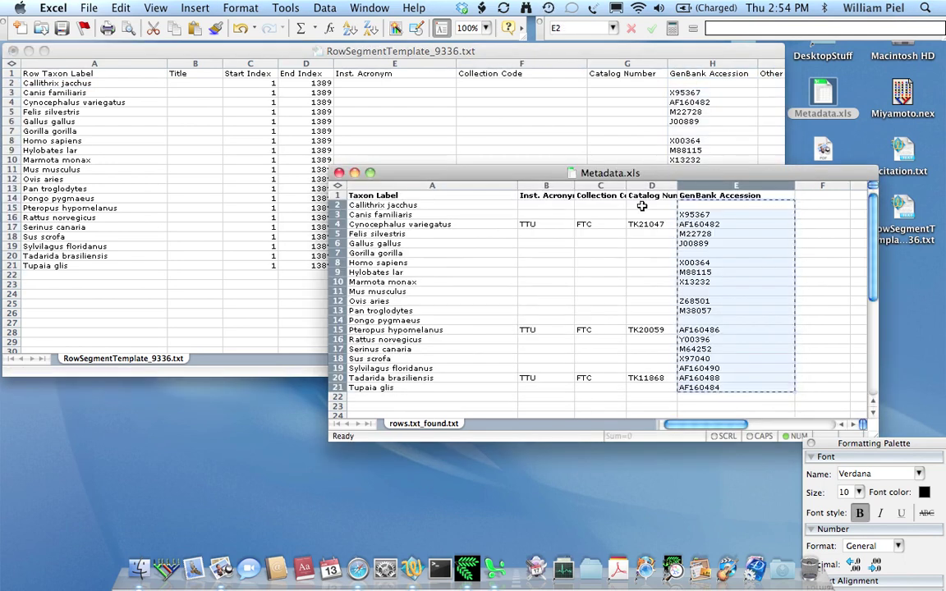
drag(642, 206, 530, 381)
key(super+c)
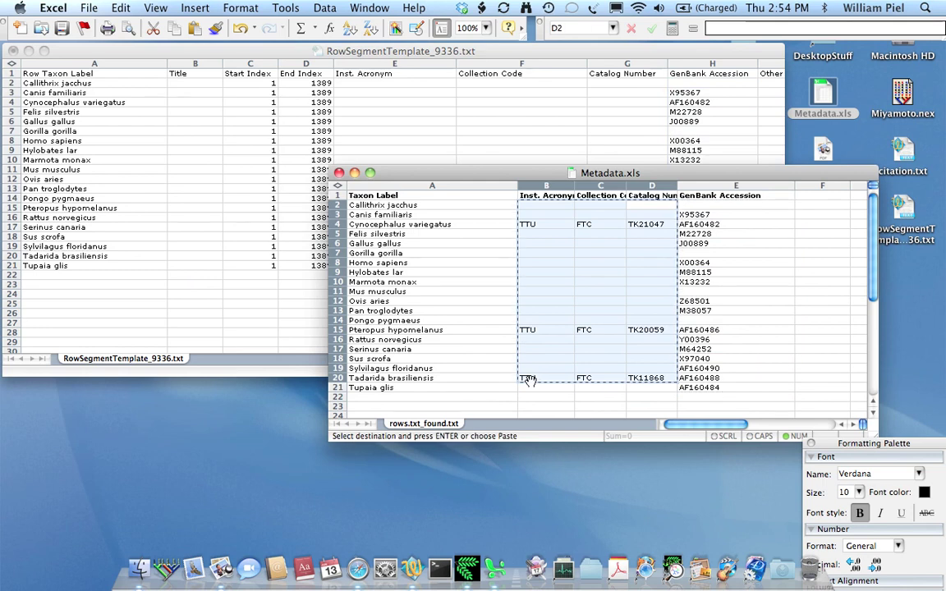
click(341, 82)
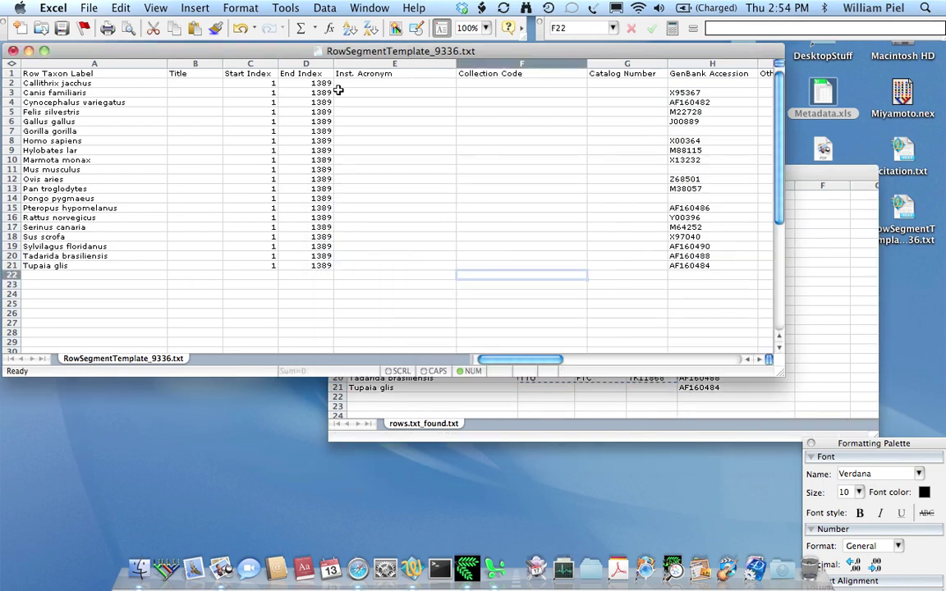
click(345, 83)
key(super+v)
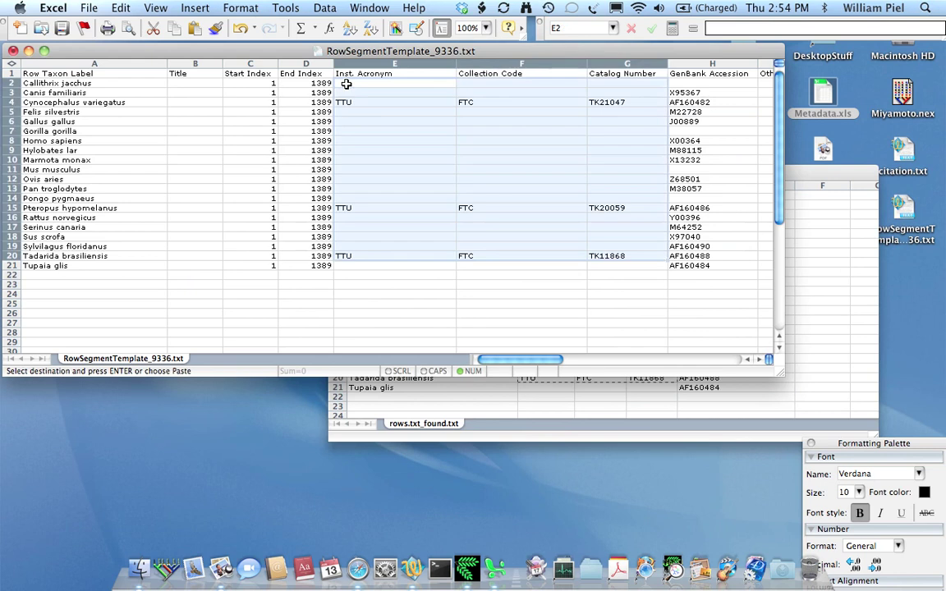
click(466, 286)
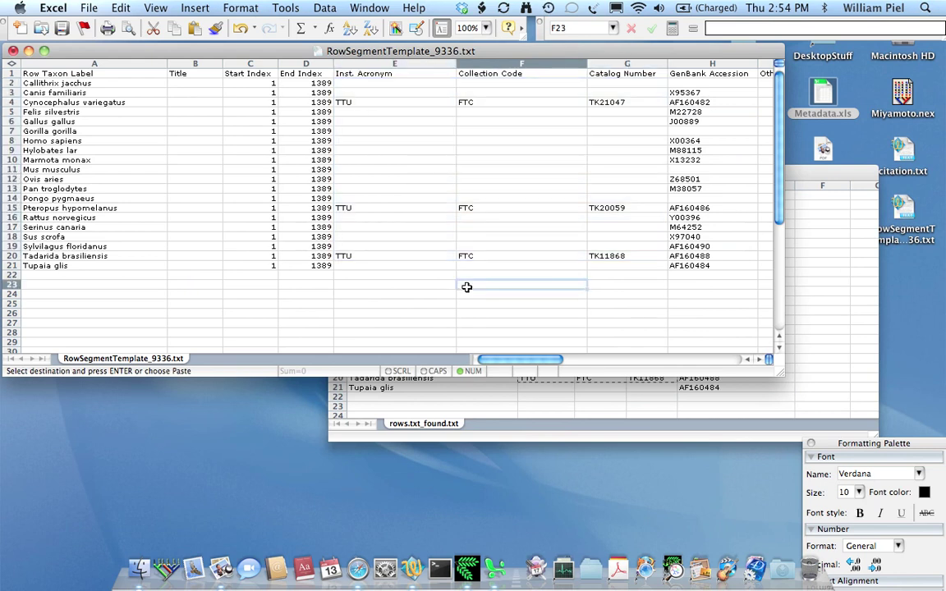
Step: Delete rows 2, 7, 11 and 14 (Callithrix jacchus, Gorilla gorilla, Mus musculus, Pongo pygmaeus) via Edit > Delete
click(675, 83)
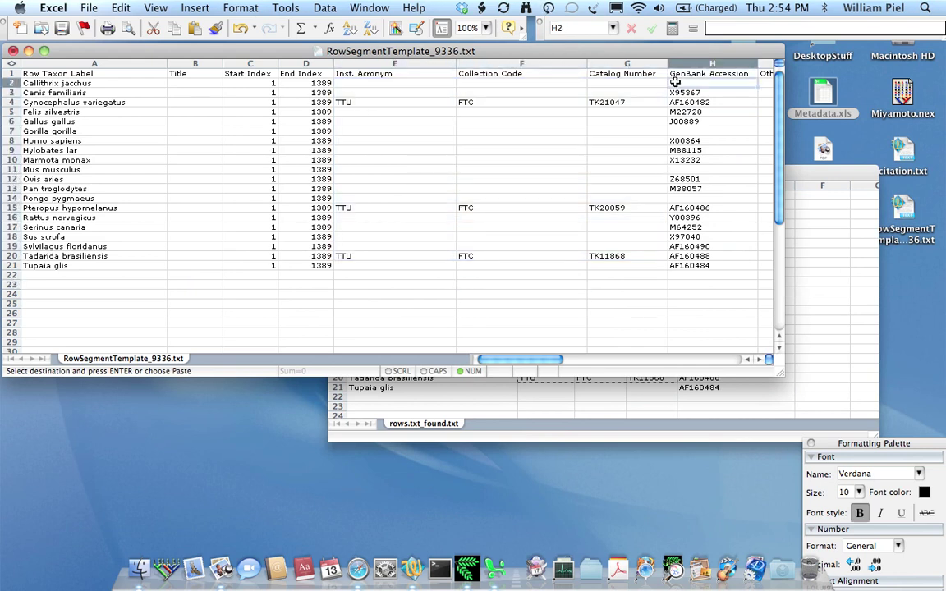
click(8, 83)
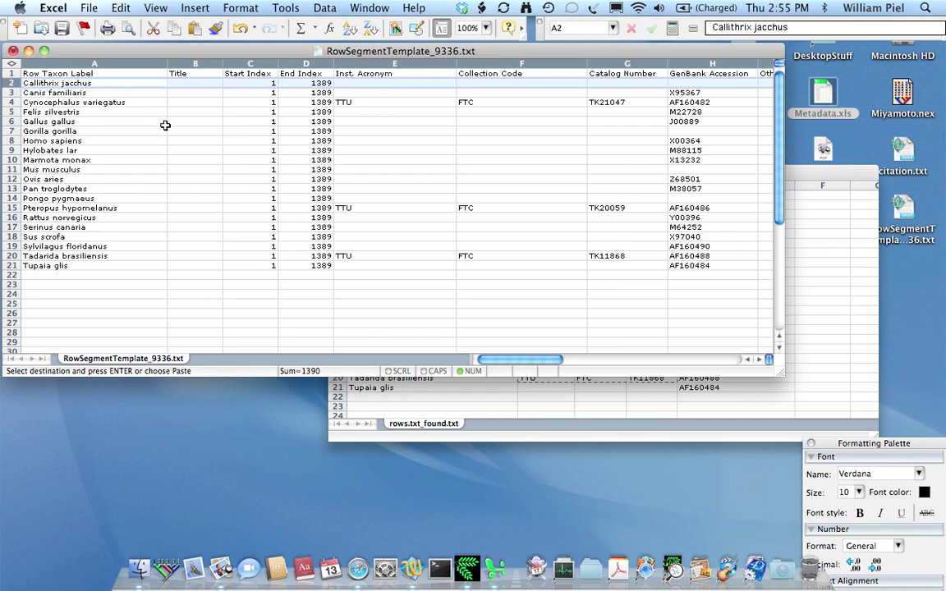
super+click(9, 131)
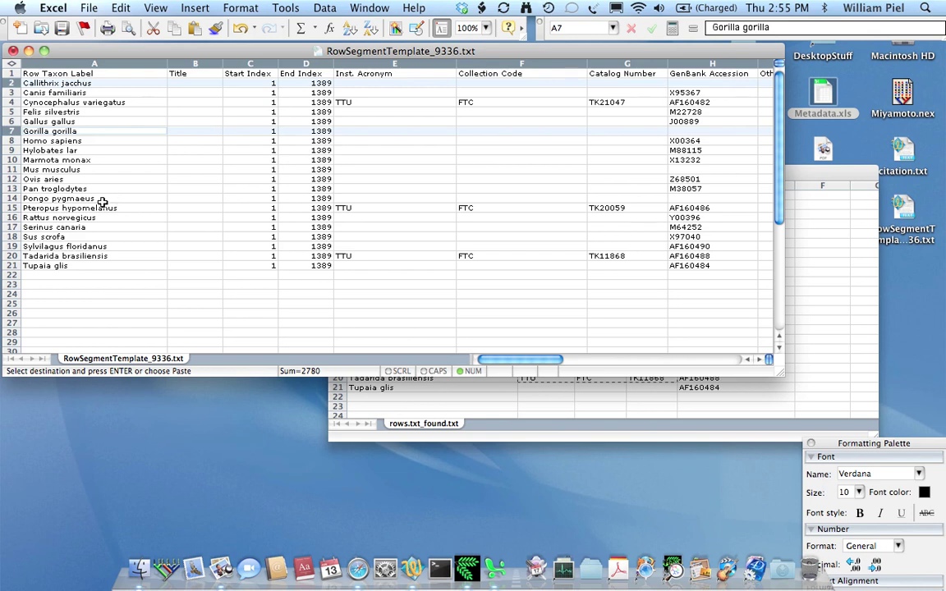
super+click(8, 169)
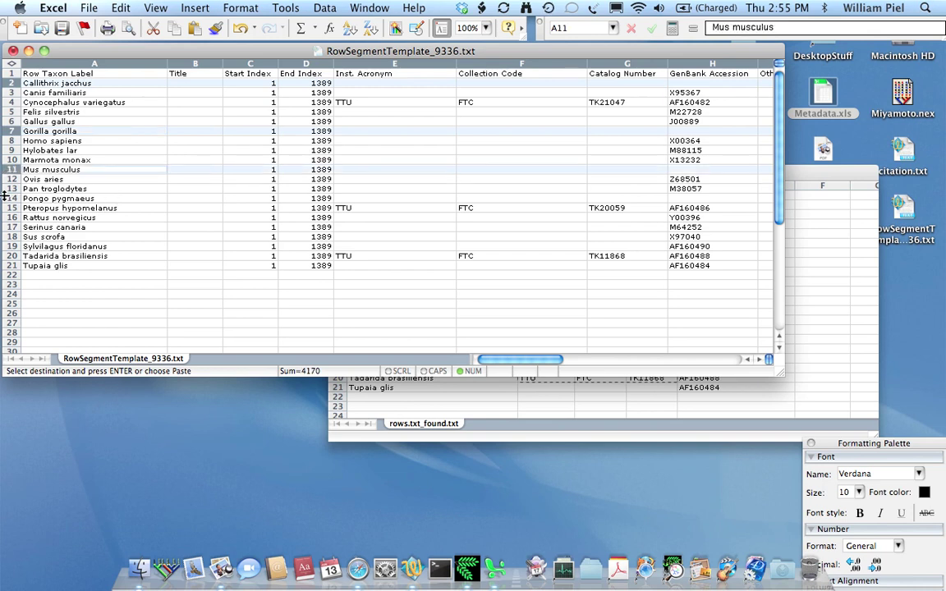
super+click(7, 197)
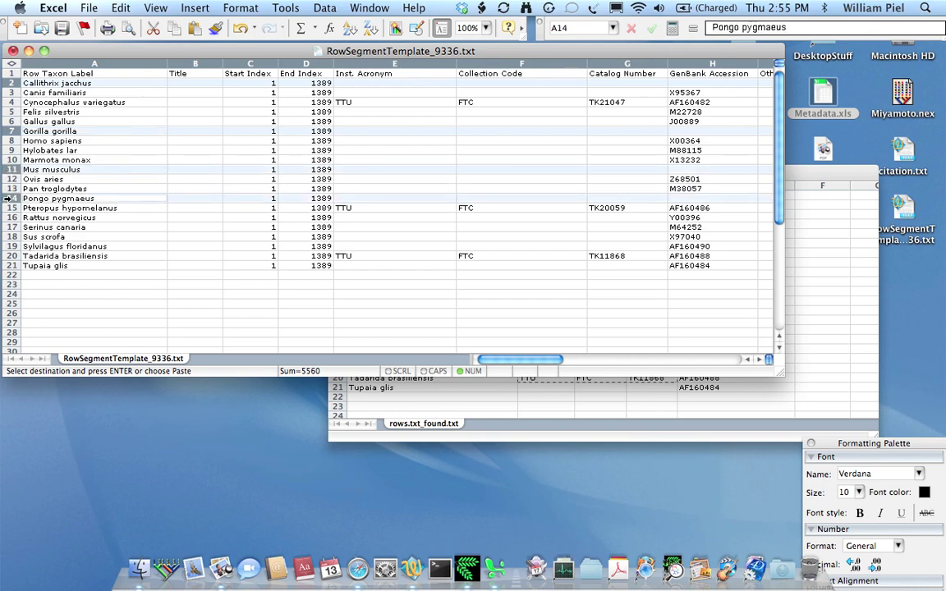
click(114, 8)
click(136, 170)
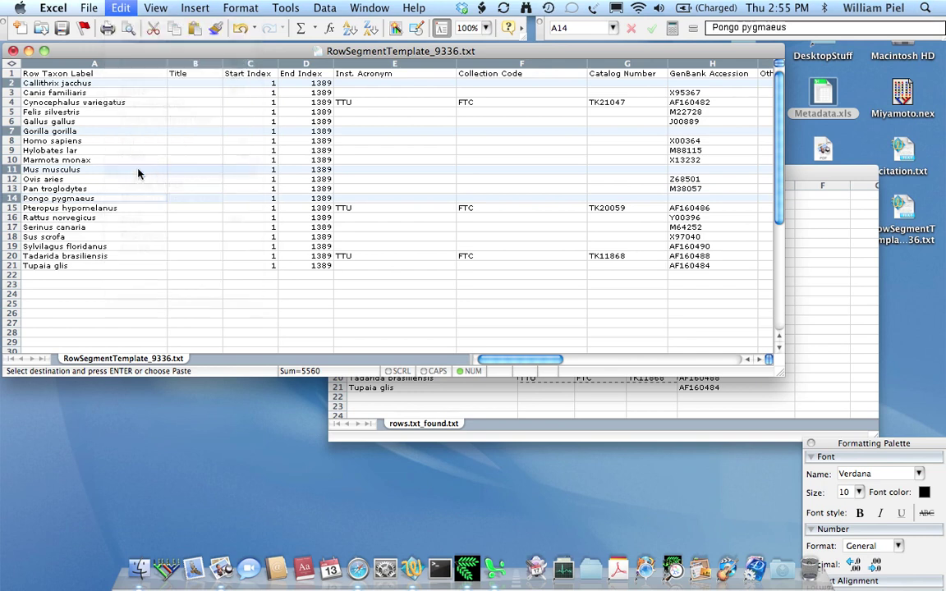
click(332, 281)
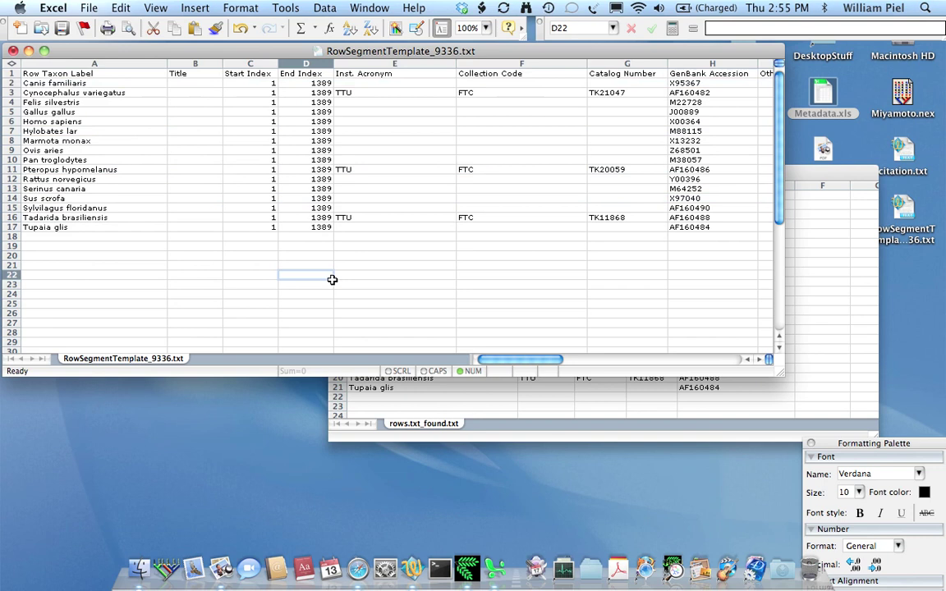
Step: Save the template as Text (Tab delimited) on the Desktop, replacing RowSegmentTemplate_9336.txt
drag(779, 372, 733, 327)
click(89, 8)
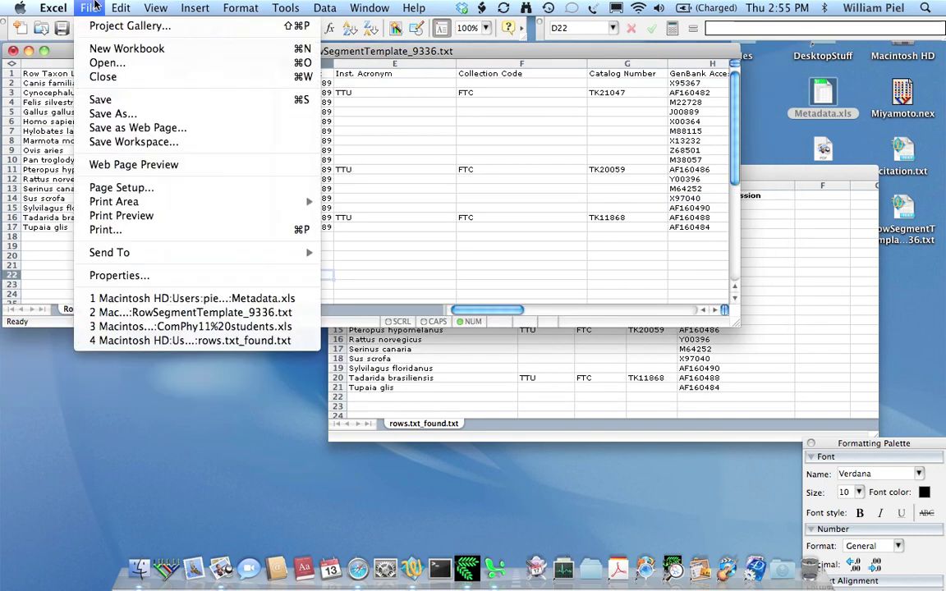
click(105, 116)
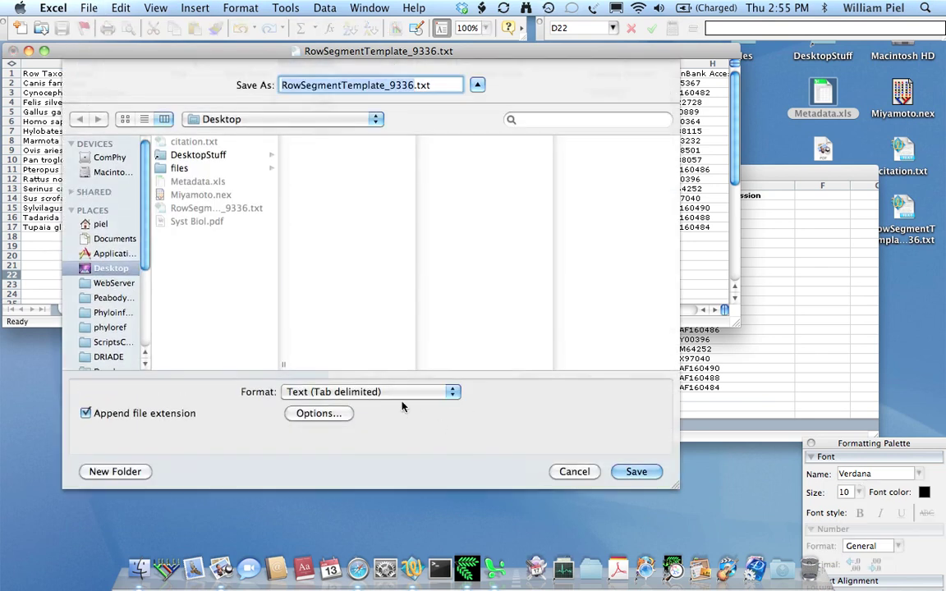
click(392, 397)
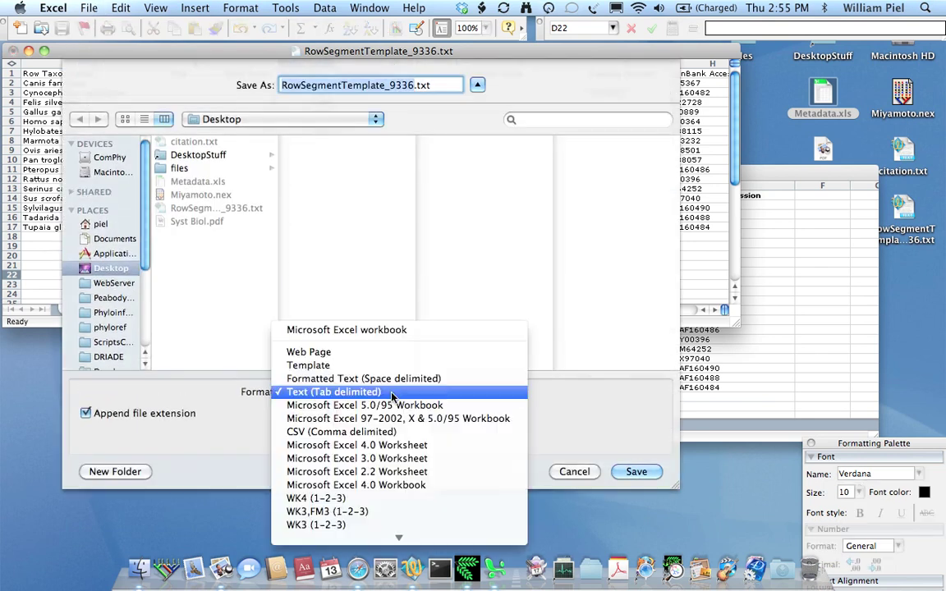
click(324, 393)
click(636, 472)
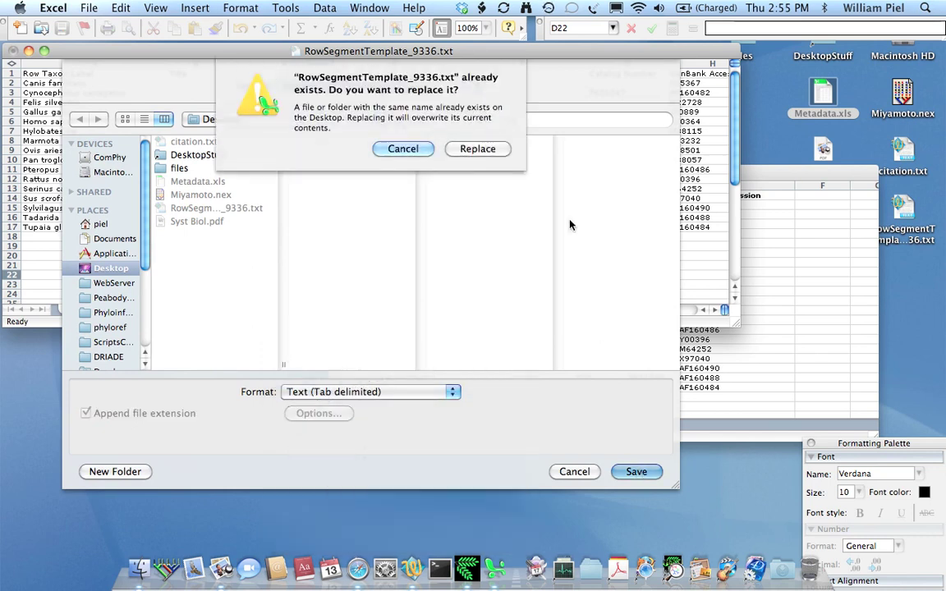
click(469, 149)
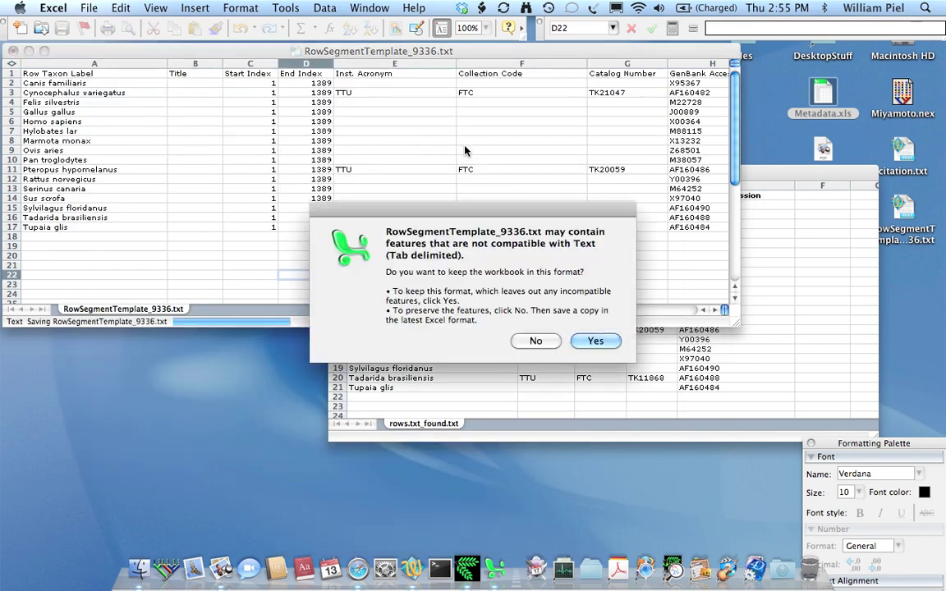
click(596, 341)
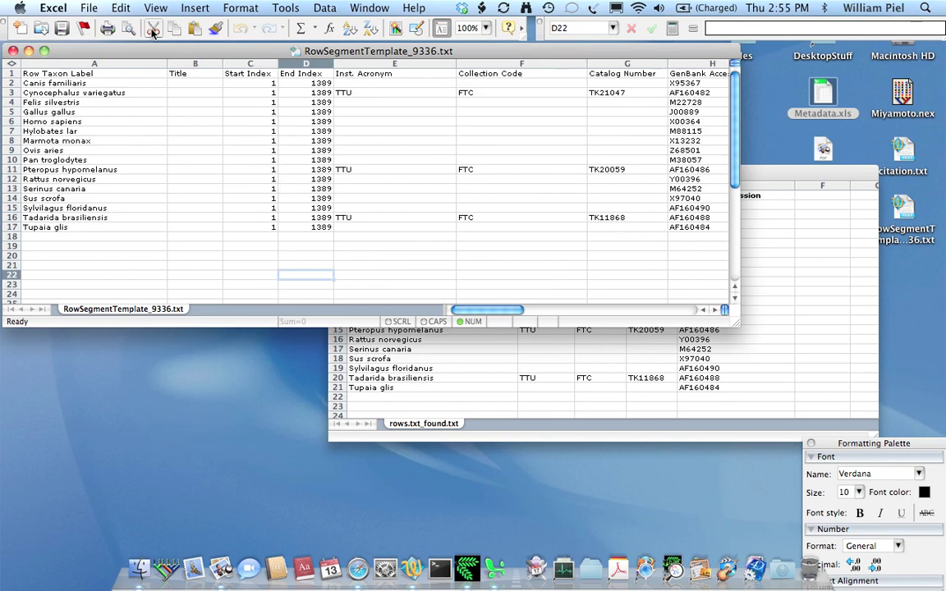
Step: Close the template without saving again, then close Metadata.xls
click(12, 51)
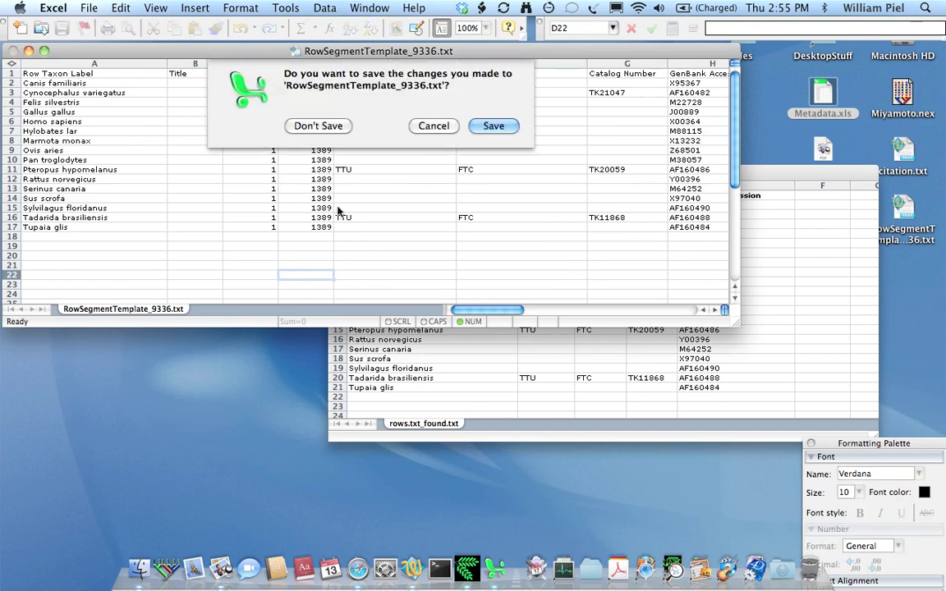
click(312, 126)
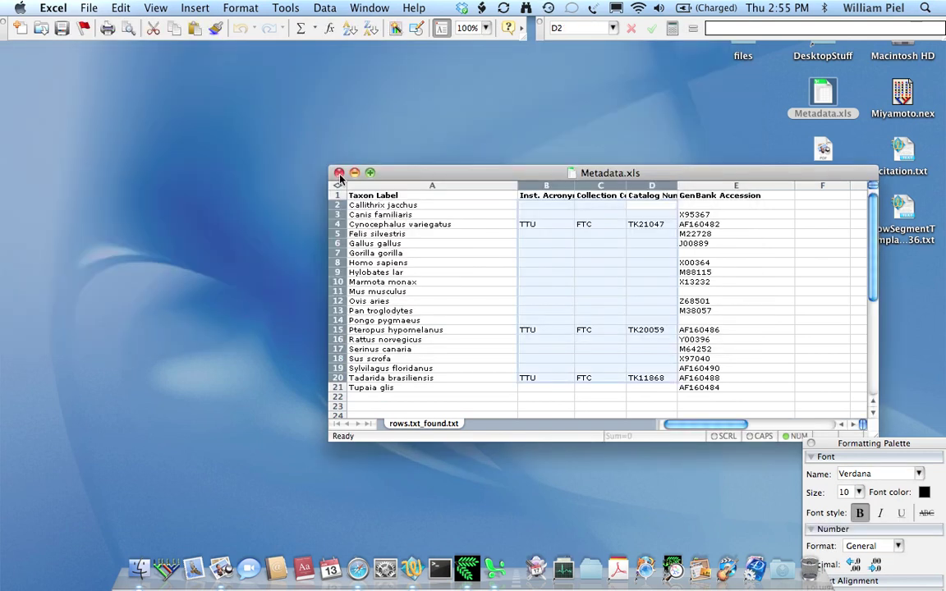
click(340, 173)
click(450, 288)
Step: Upload RowSegmentTemplate_9336.txt from the Desktop through TreeBASE's Upload Row Segment Data page
click(357, 566)
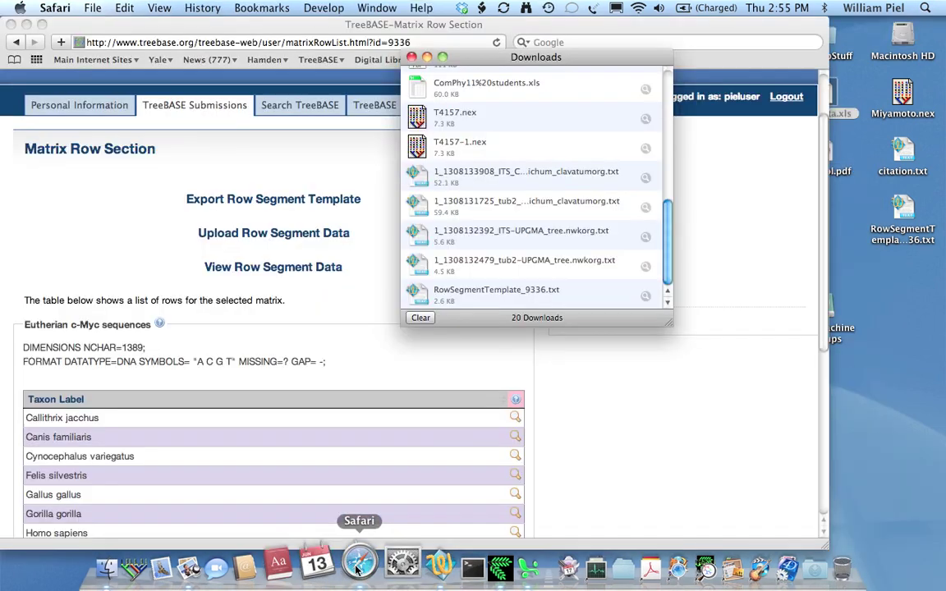
click(104, 210)
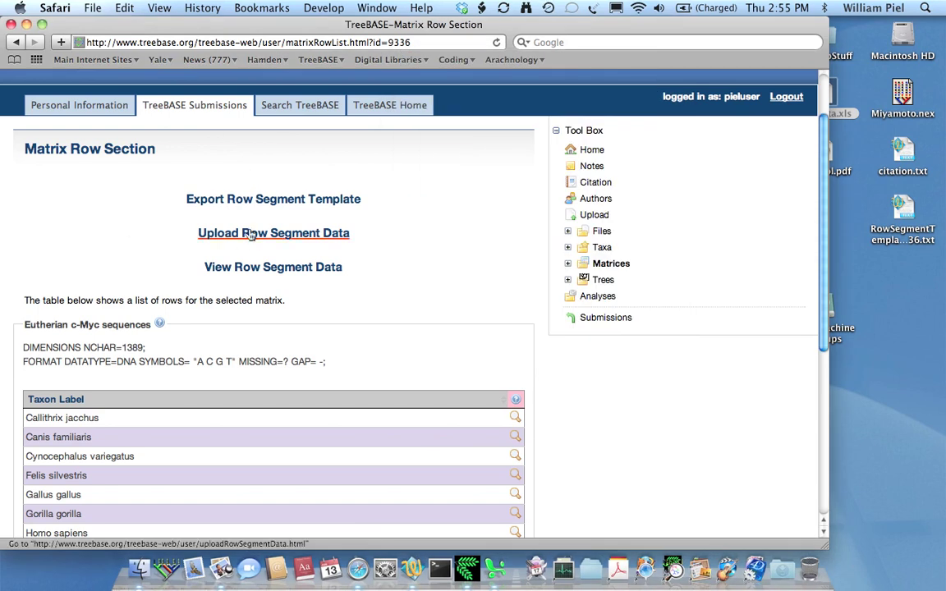
click(236, 234)
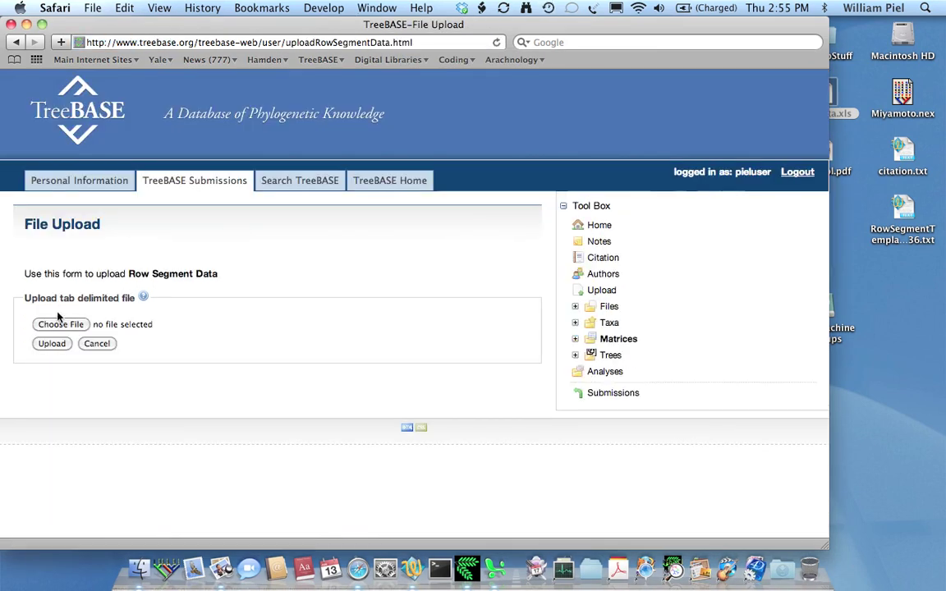
click(58, 324)
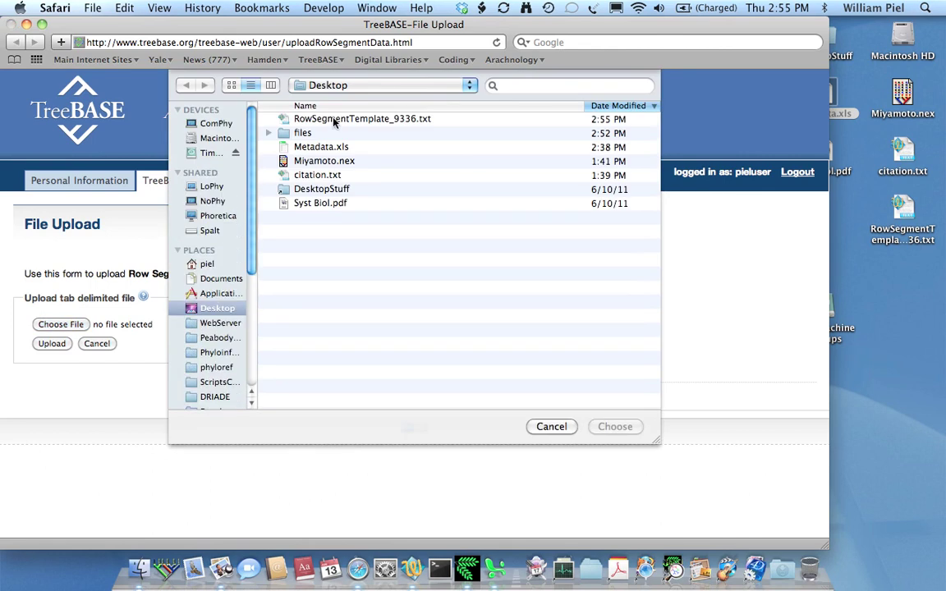
click(298, 117)
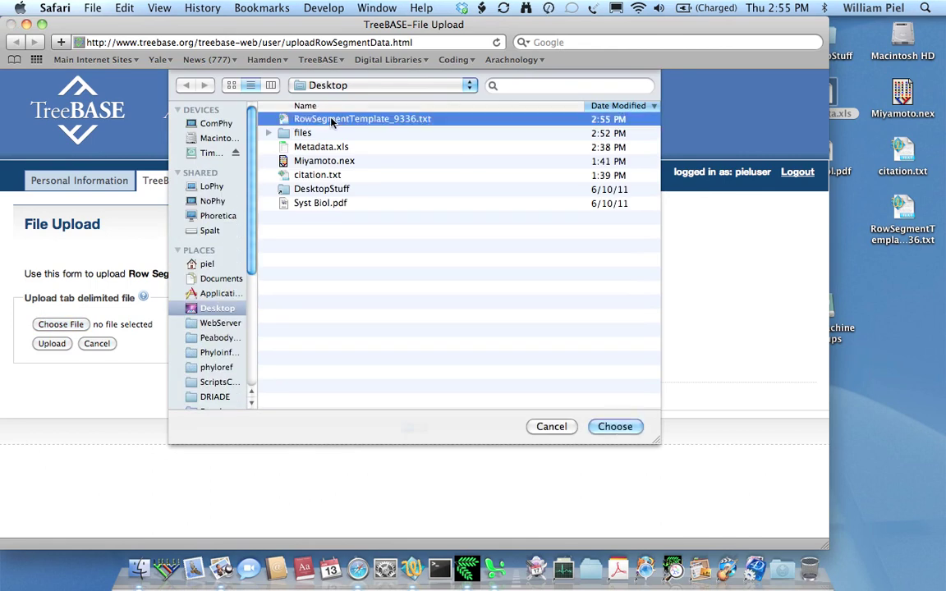
click(615, 427)
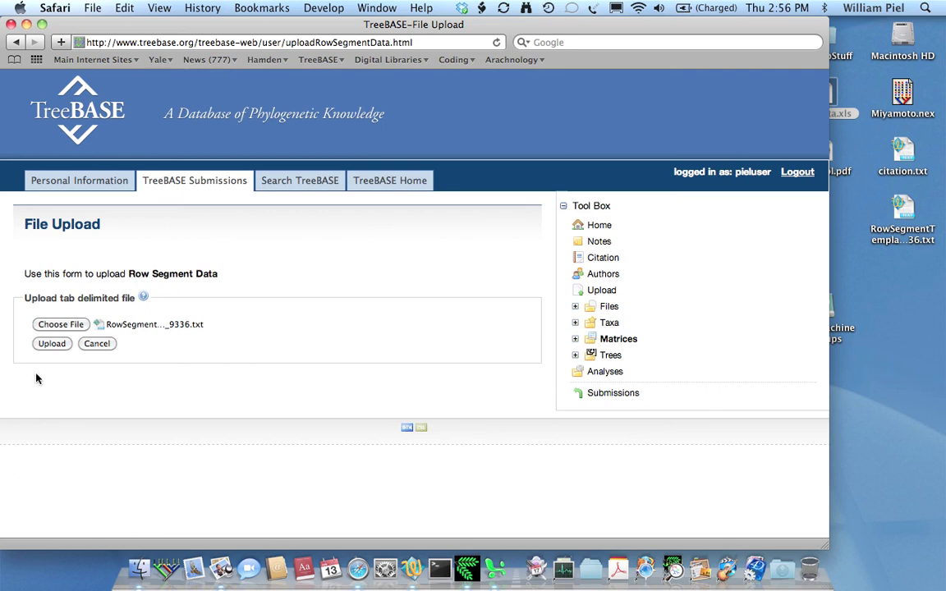
click(42, 344)
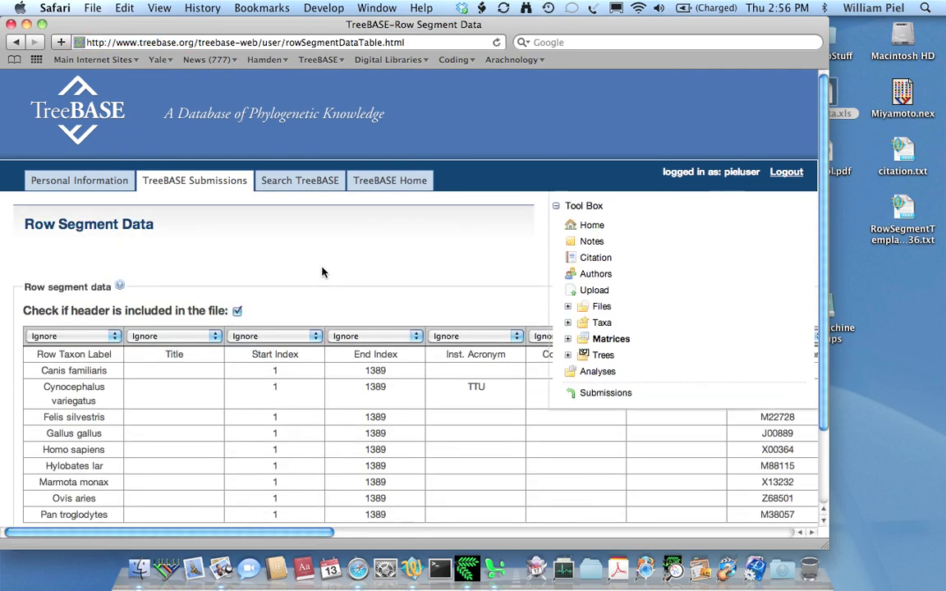
Step: Collapse the Tool Box, widen Safari, and map columns 1, 3, 4 to Row Taxon Label, Start Index, End Index
click(556, 207)
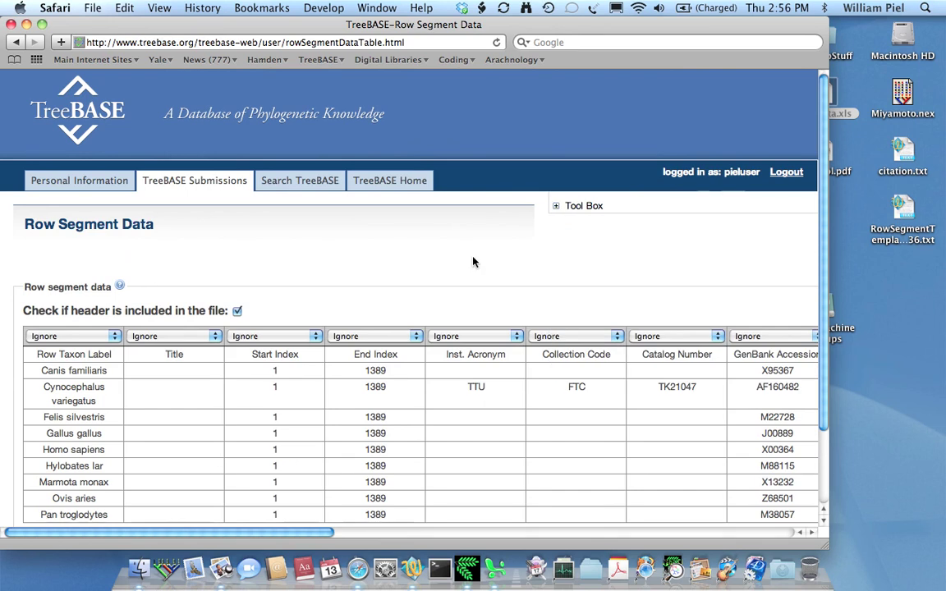
drag(826, 550, 940, 527)
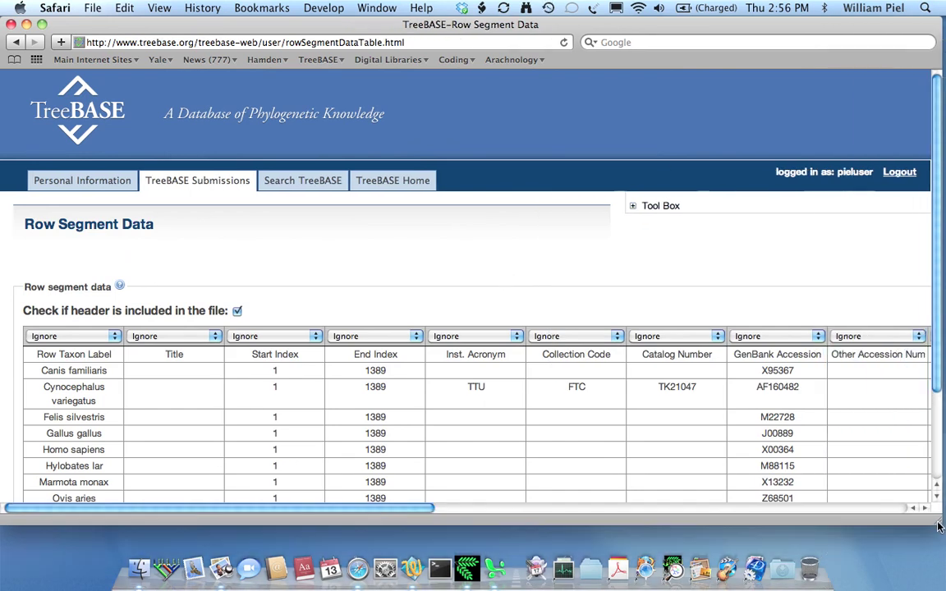
scroll(13, 291, down, 5)
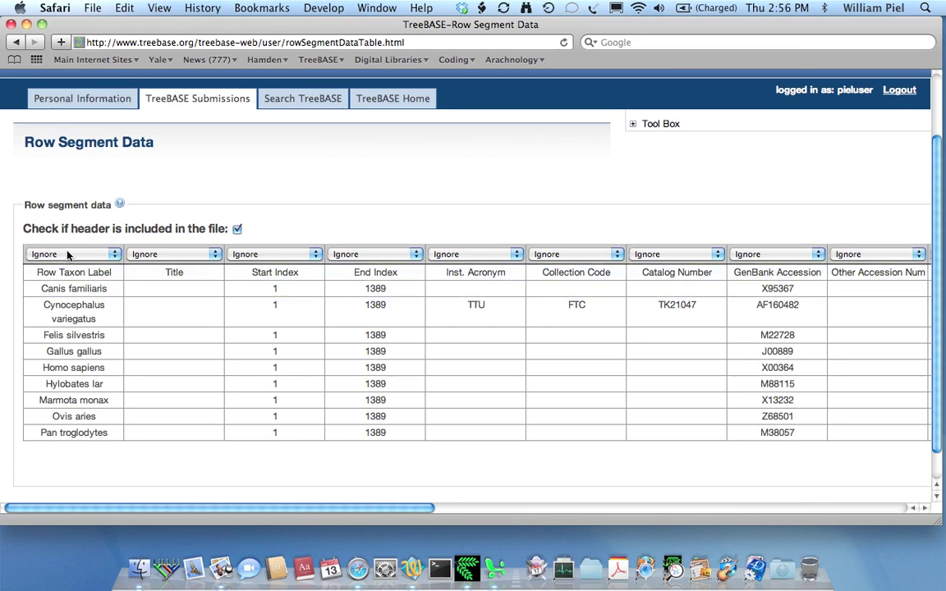
click(68, 254)
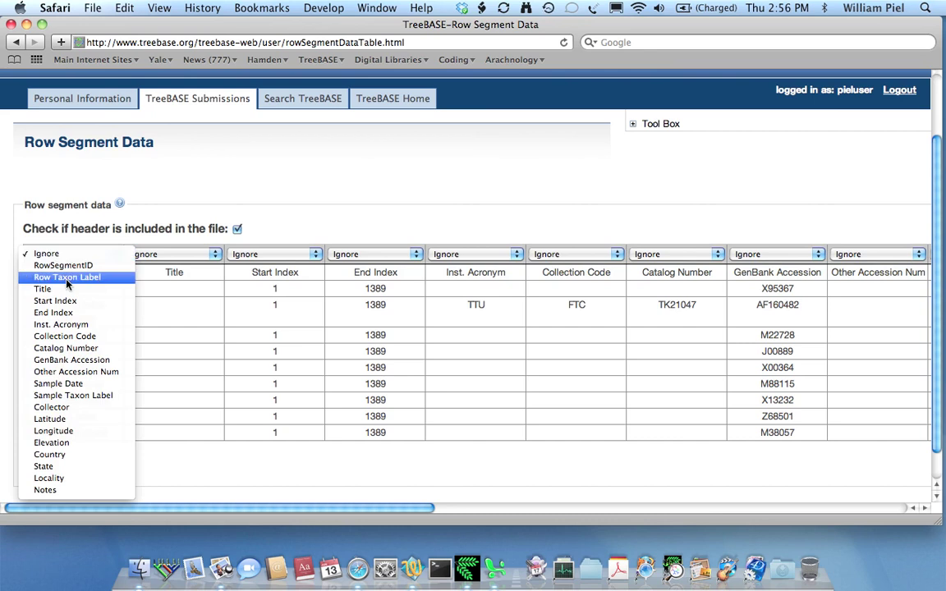
click(67, 278)
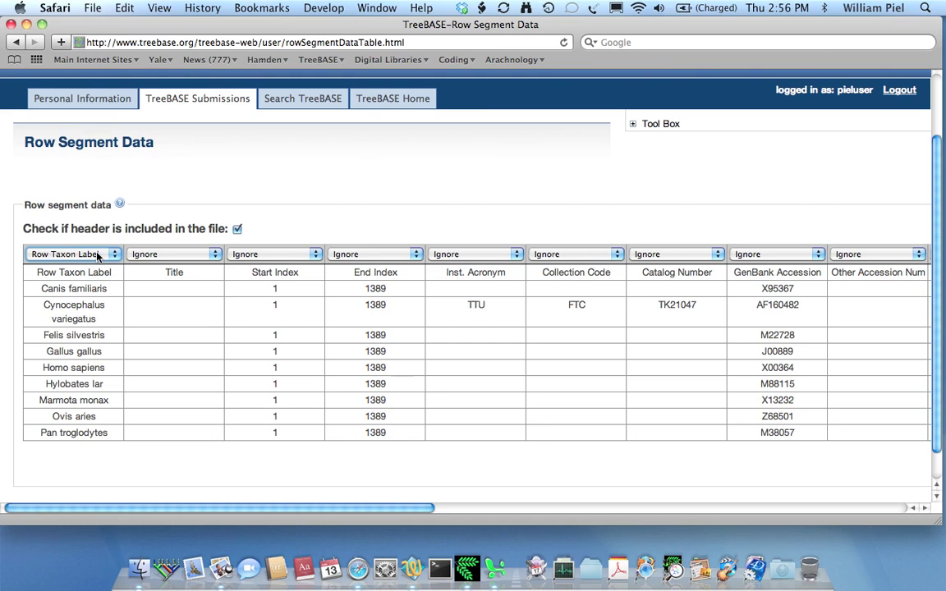
click(295, 255)
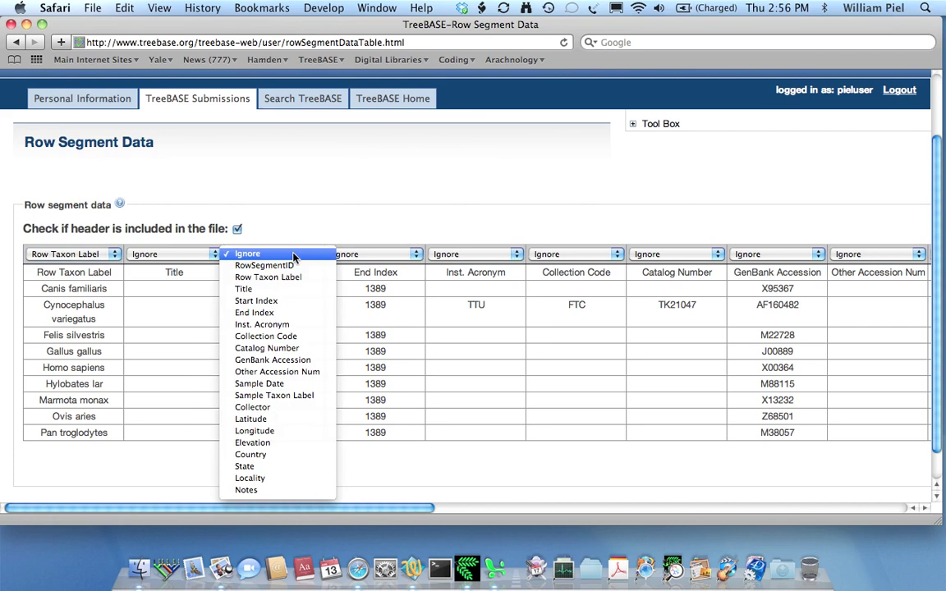
click(287, 304)
click(344, 255)
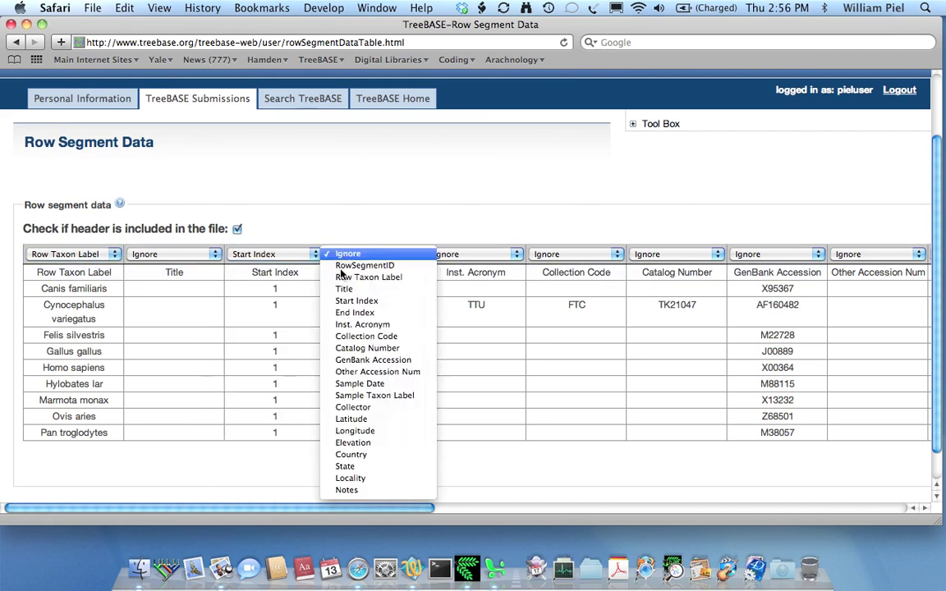
click(344, 315)
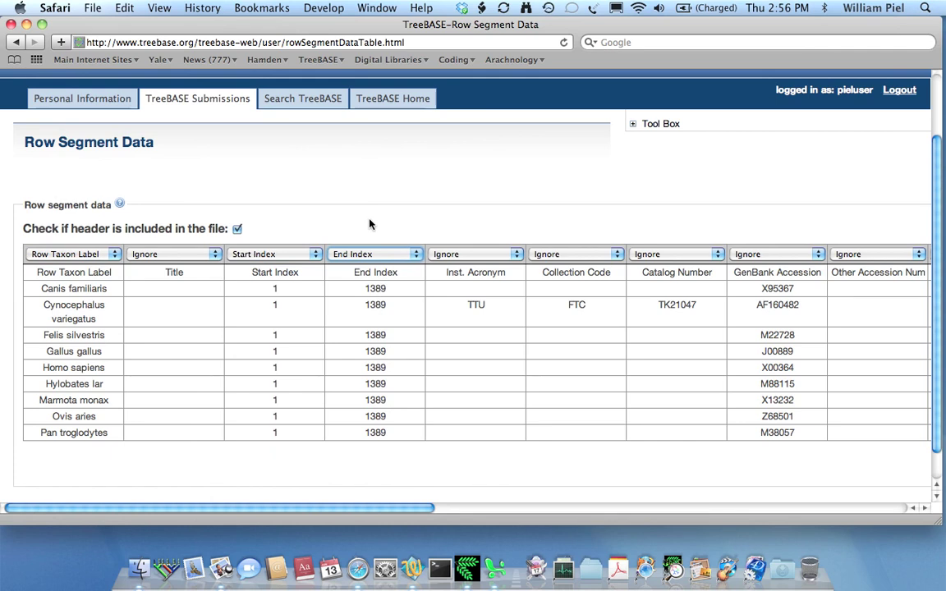
Step: Map columns 5–8 to Inst. Acronym, Collection Code, Catalog Number and GenBank Accession
click(487, 256)
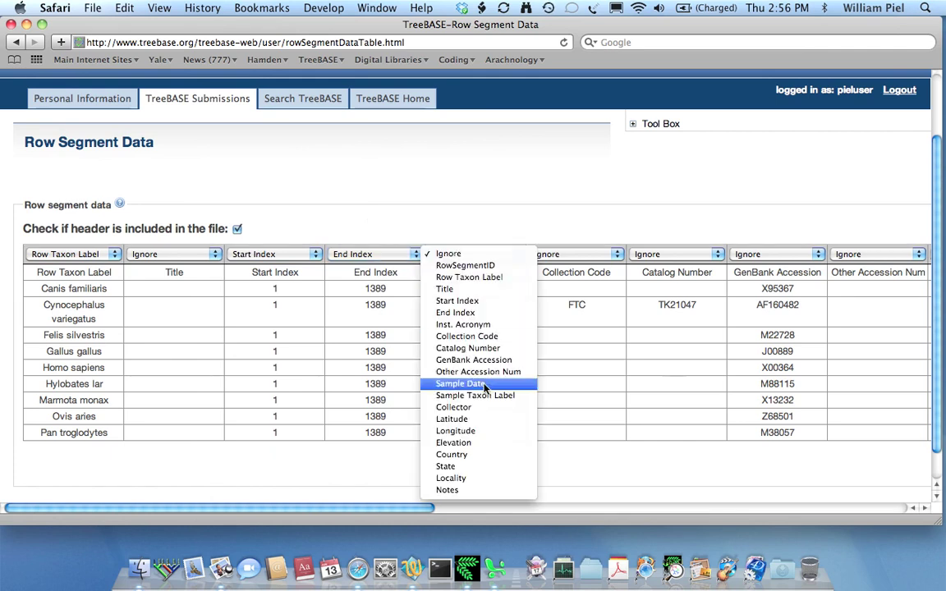
click(443, 326)
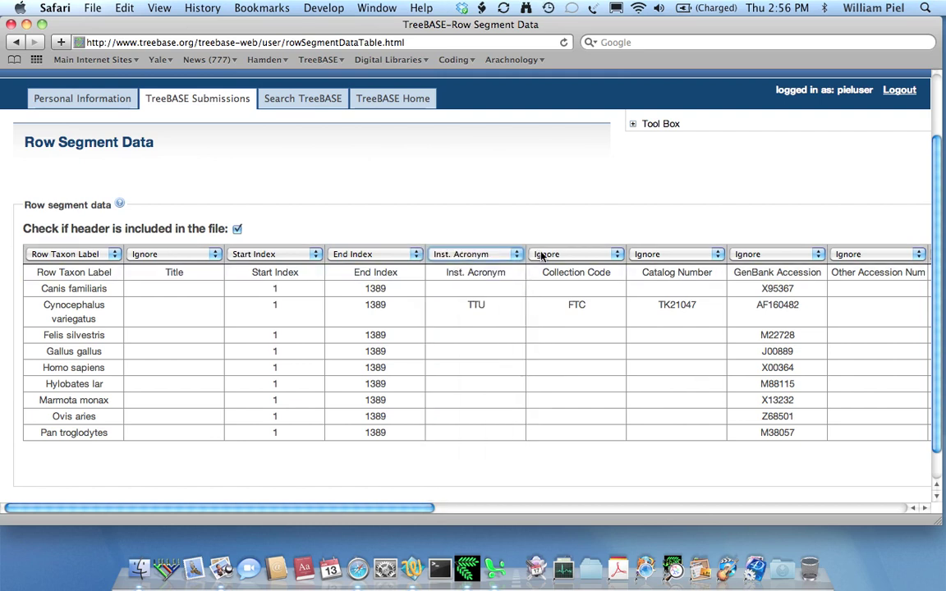
click(566, 255)
click(565, 336)
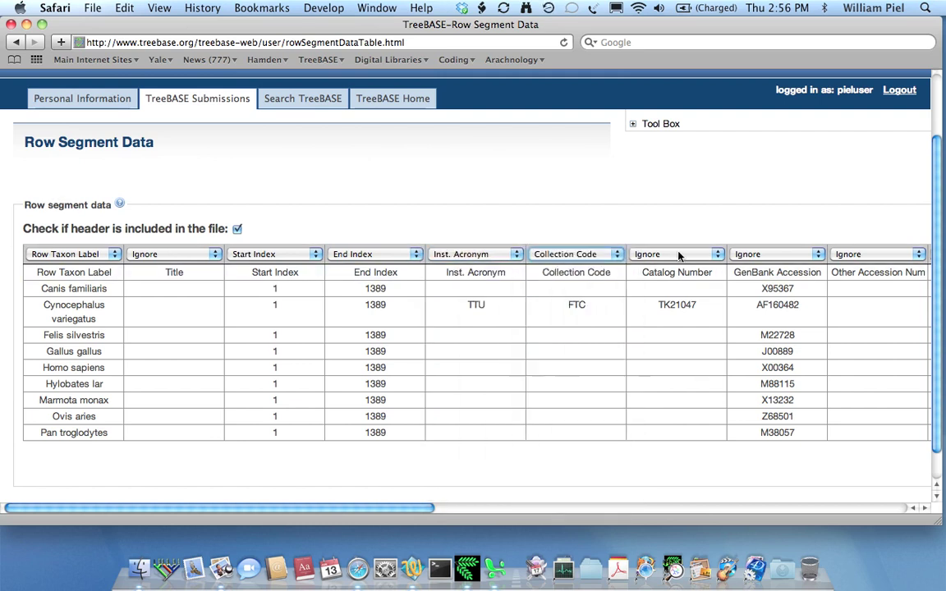
click(678, 255)
click(679, 254)
click(679, 255)
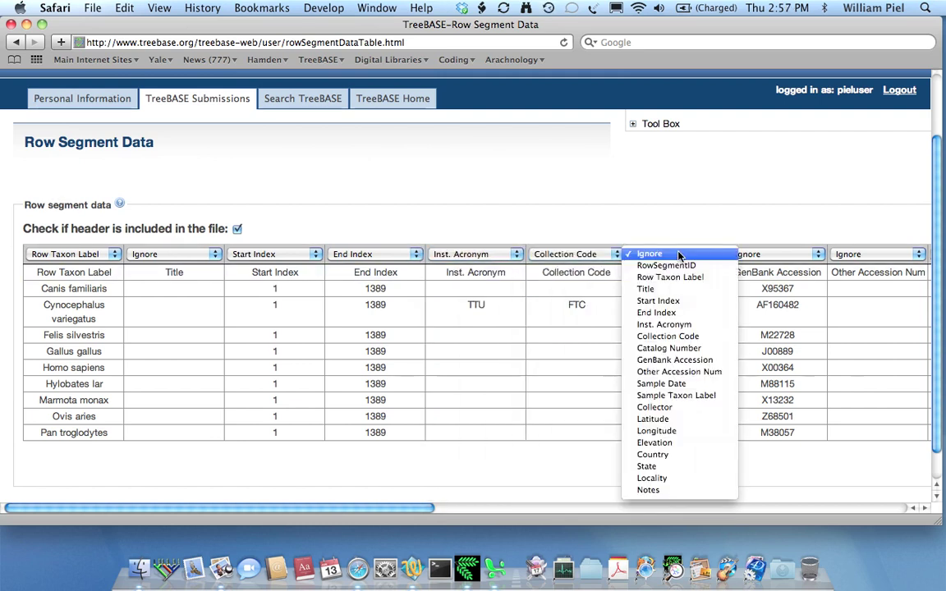
click(680, 352)
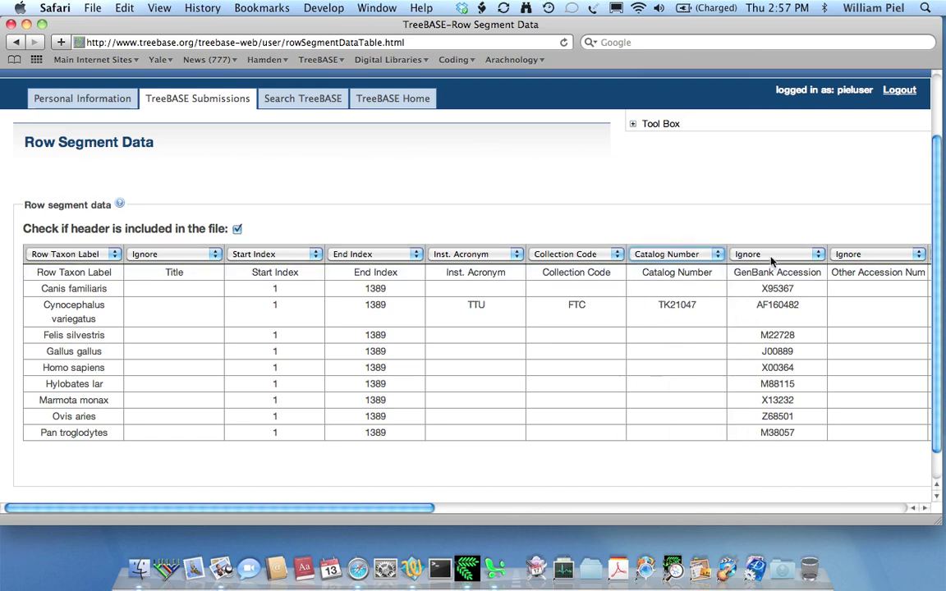
click(776, 254)
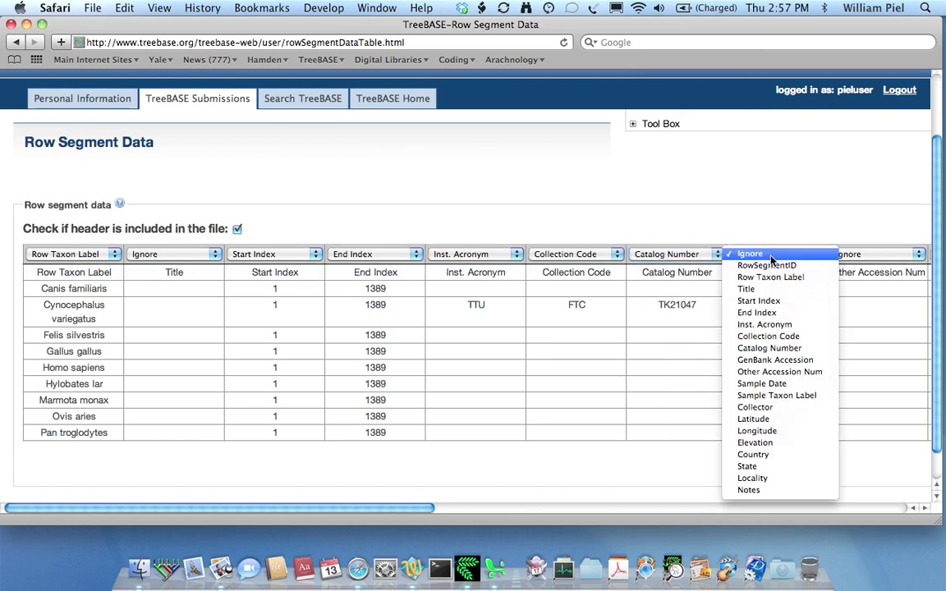
click(774, 360)
drag(422, 506, 131, 534)
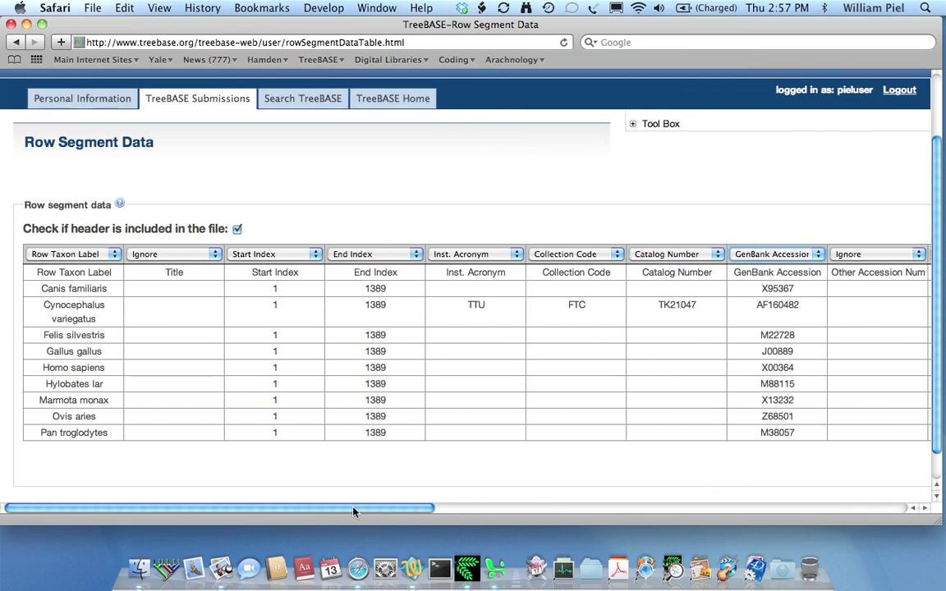
Step: Scroll across the mapped table and submit it
scroll(380, 510, right, 5)
scroll(379, 513, left, 5)
drag(369, 509, 617, 509)
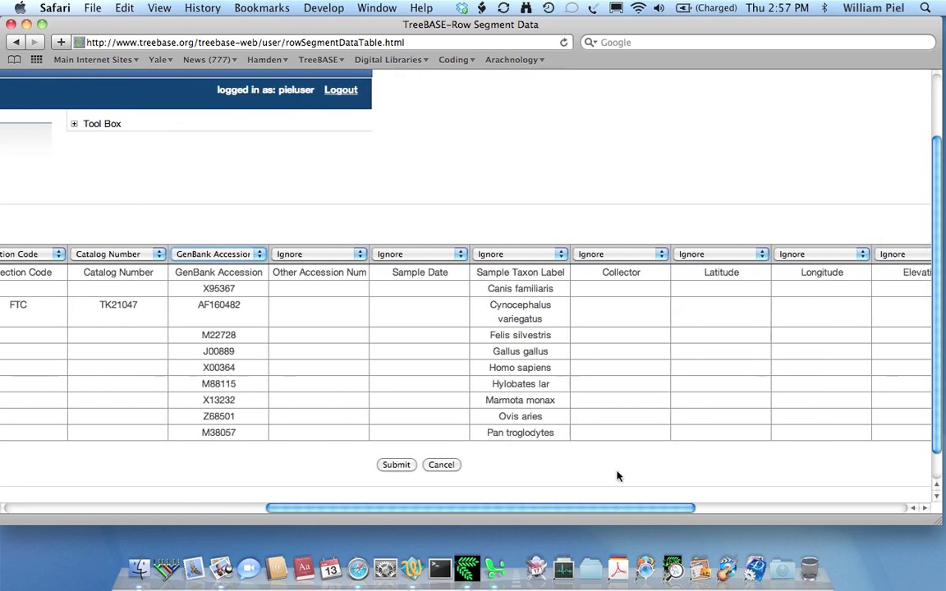
click(396, 464)
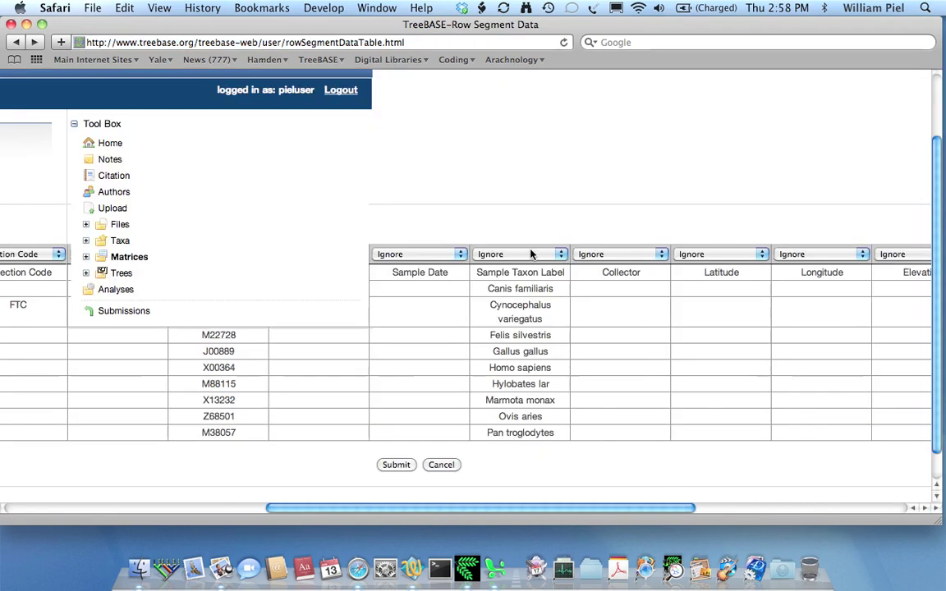
Step: Collapse the Tool Box, recheck every column mapping, and submit the row segment table again
click(74, 124)
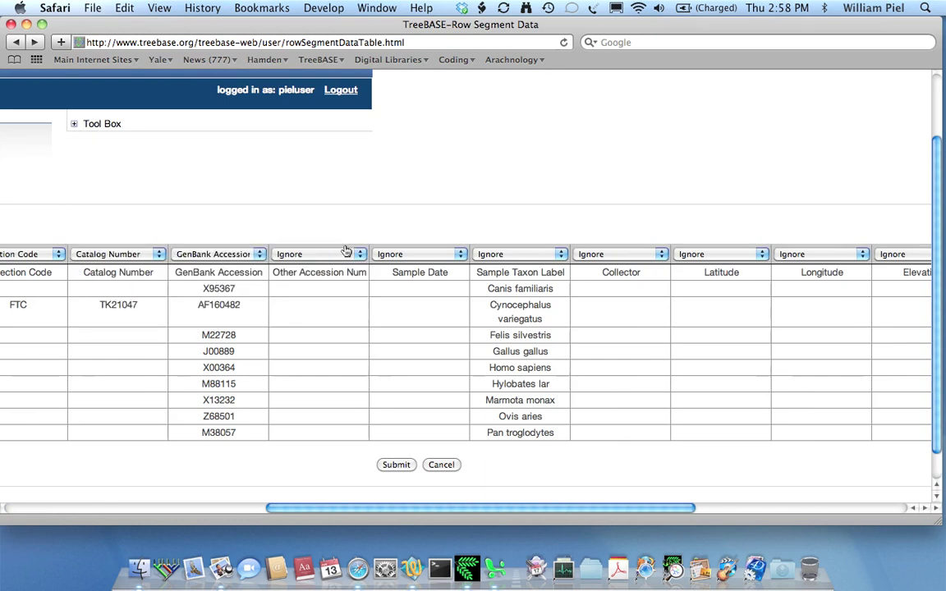
scroll(345, 250, left, 10)
scroll(345, 250, left, 5)
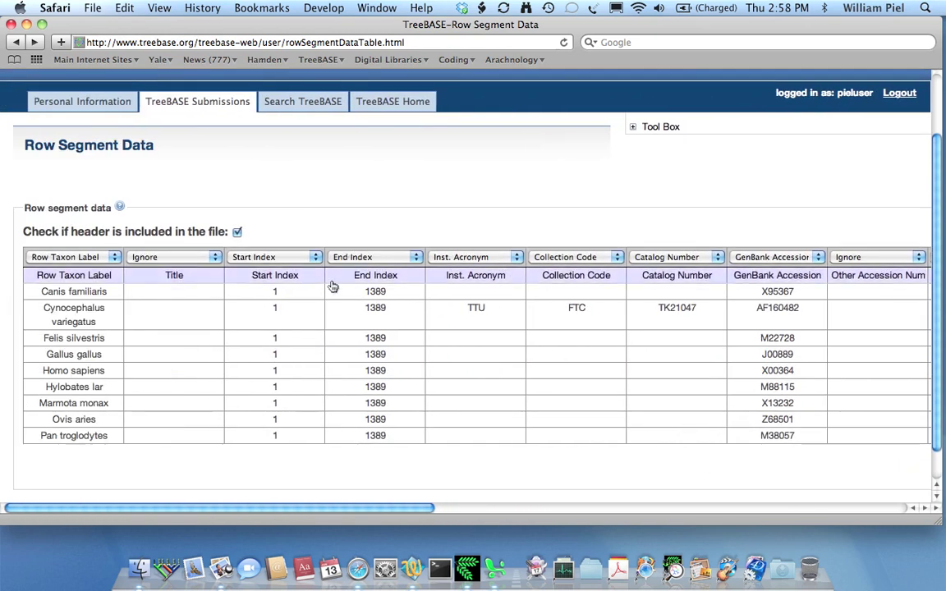
scroll(585, 318, right, 8)
scroll(584, 318, right, 5)
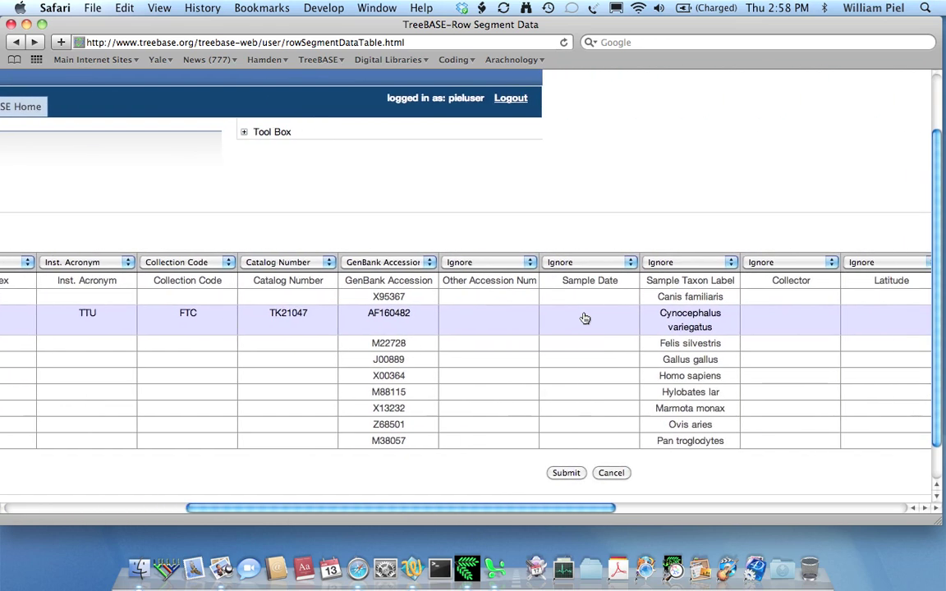
scroll(585, 317, down, 1)
scroll(584, 317, right, 4)
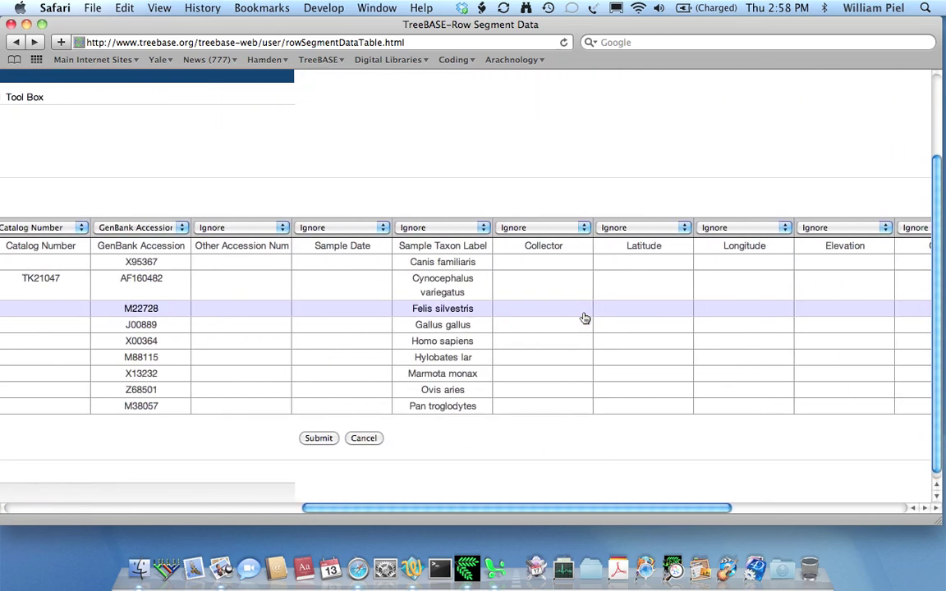
scroll(585, 318, left, 2)
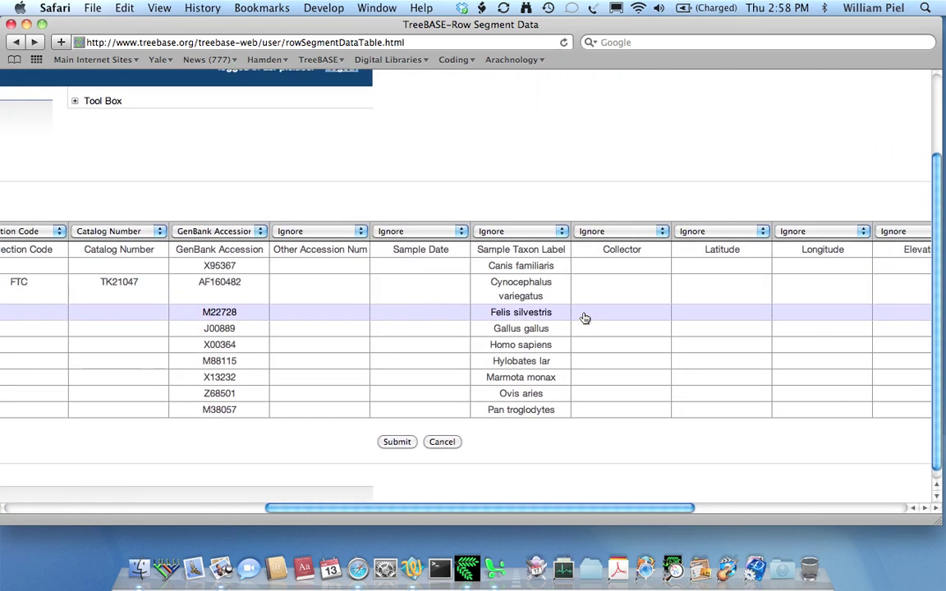
scroll(585, 318, up, 3)
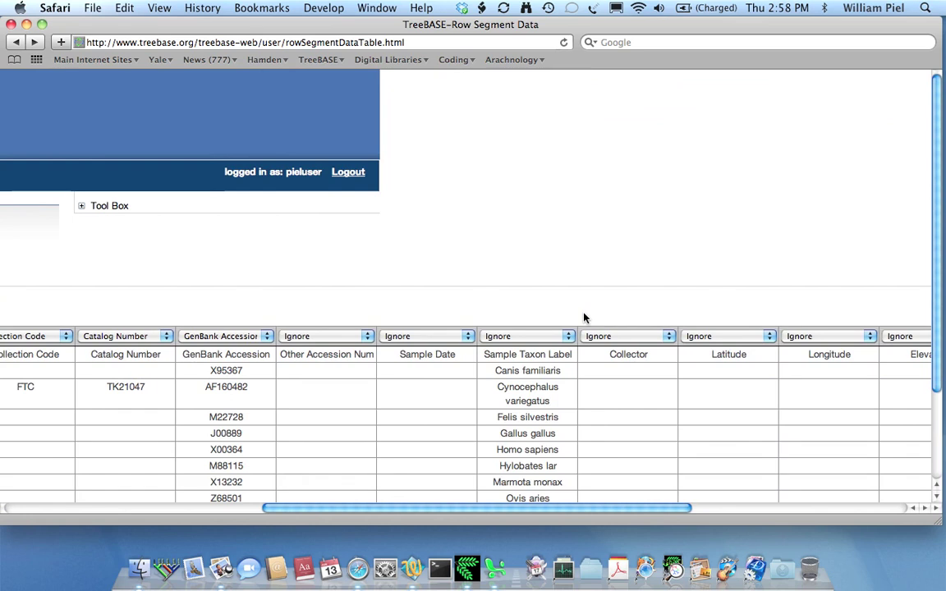
scroll(585, 318, down, 3)
scroll(585, 317, right, 1)
scroll(584, 318, left, 1)
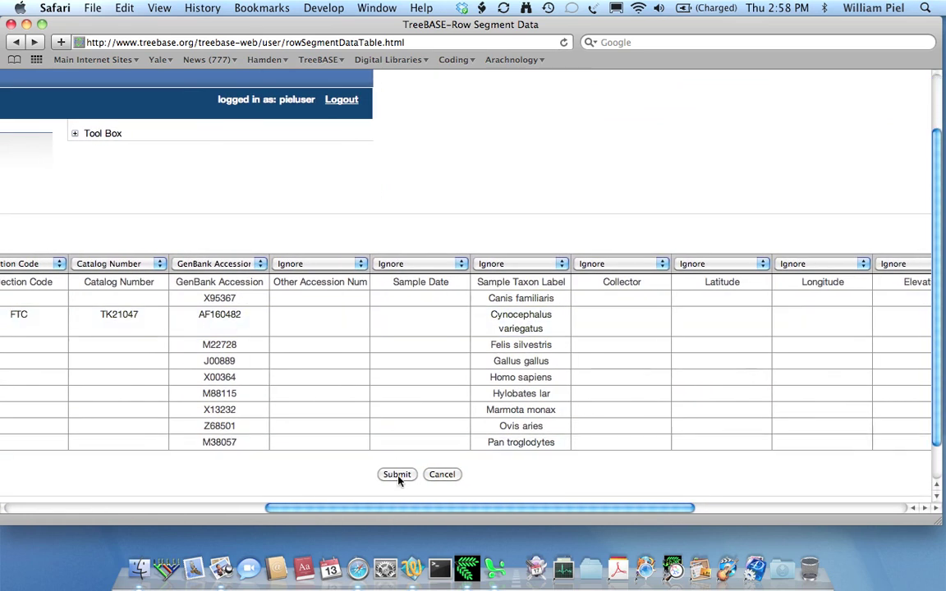
click(398, 477)
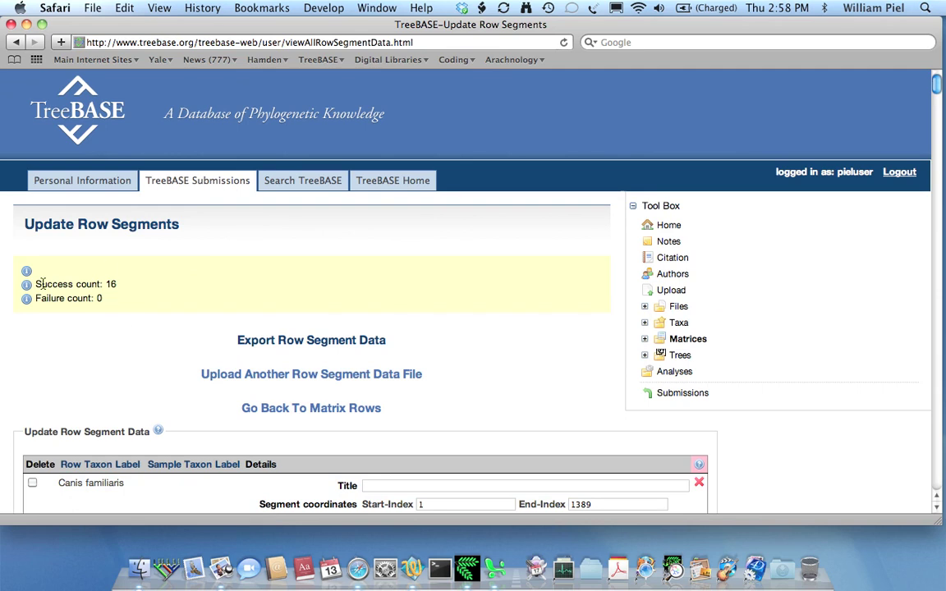
Step: Verify the Success count of 16, review the imported records, and save them with Update
drag(35, 283, 128, 283)
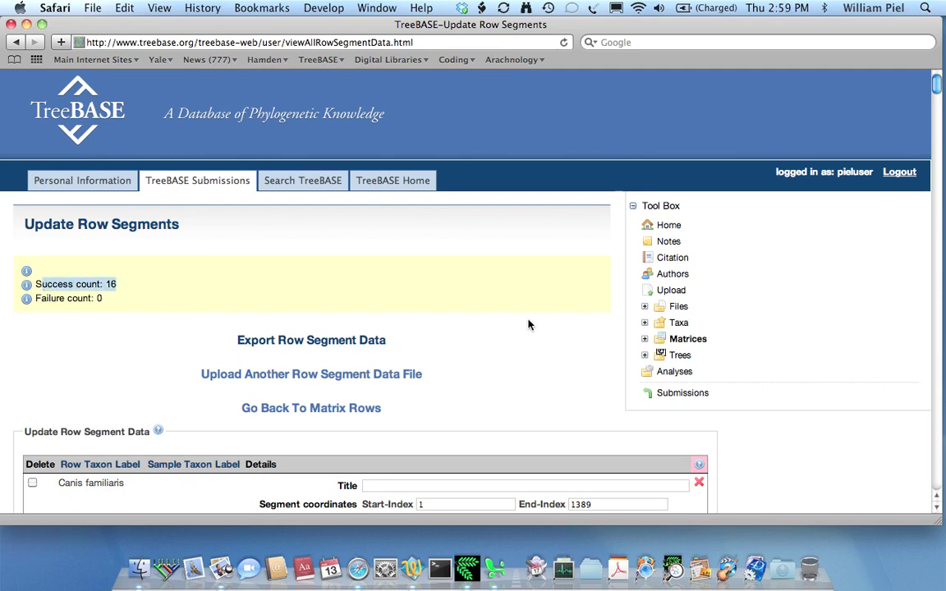
scroll(533, 320, down, 10)
scroll(781, 297, down, 3)
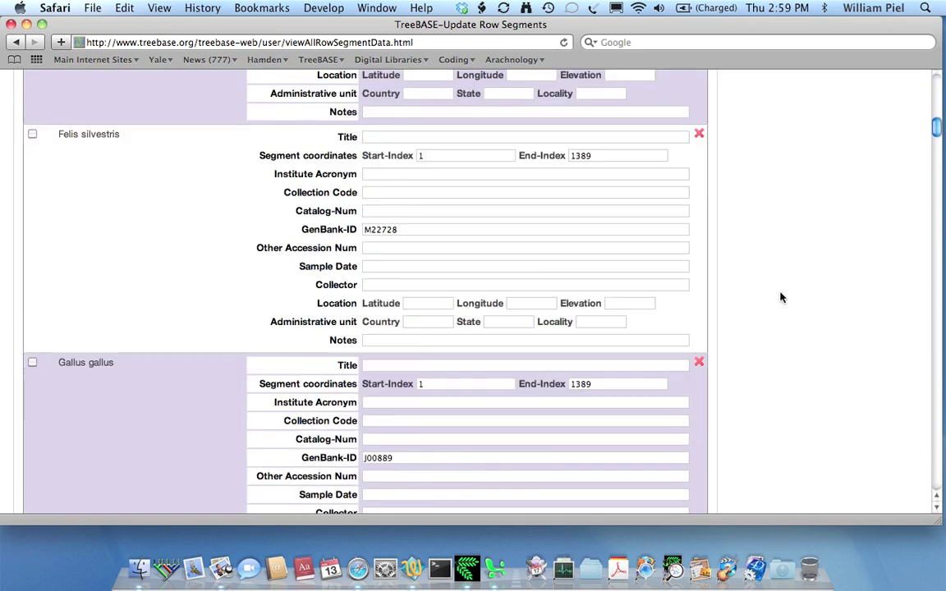
scroll(781, 297, up, 3)
scroll(781, 297, up, 3)
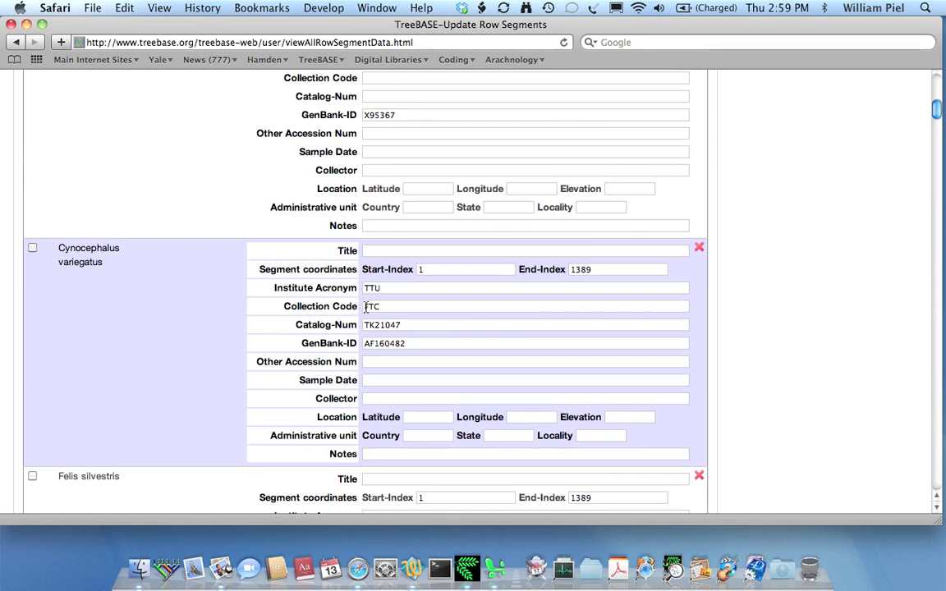
scroll(790, 333, down, 6)
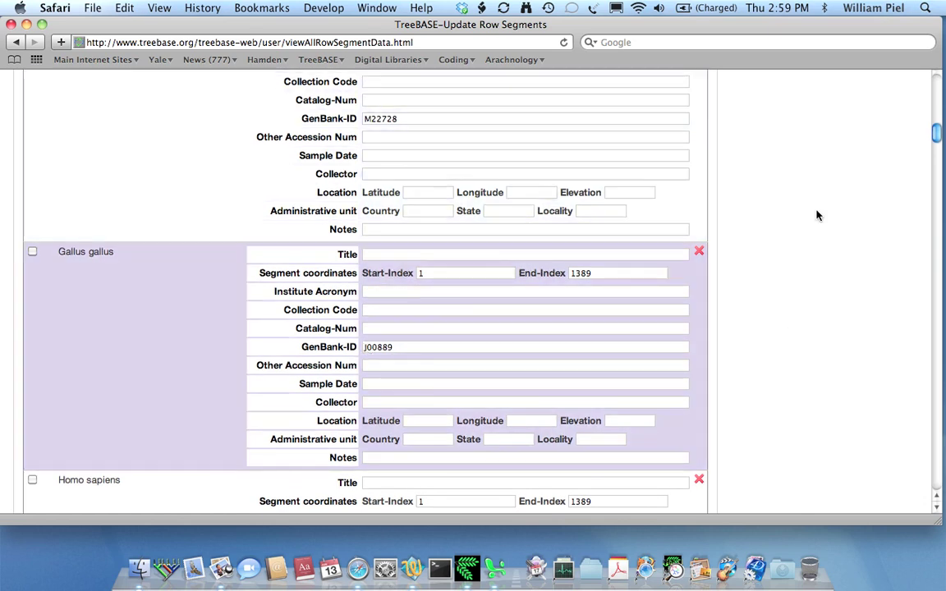
scroll(817, 215, down, 15)
scroll(817, 215, down, 20)
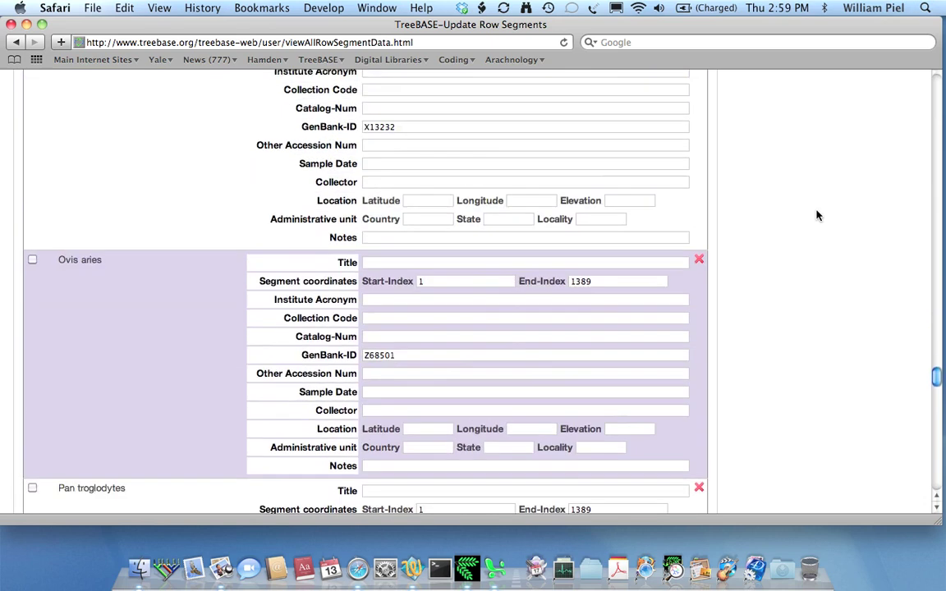
scroll(817, 215, down, 5)
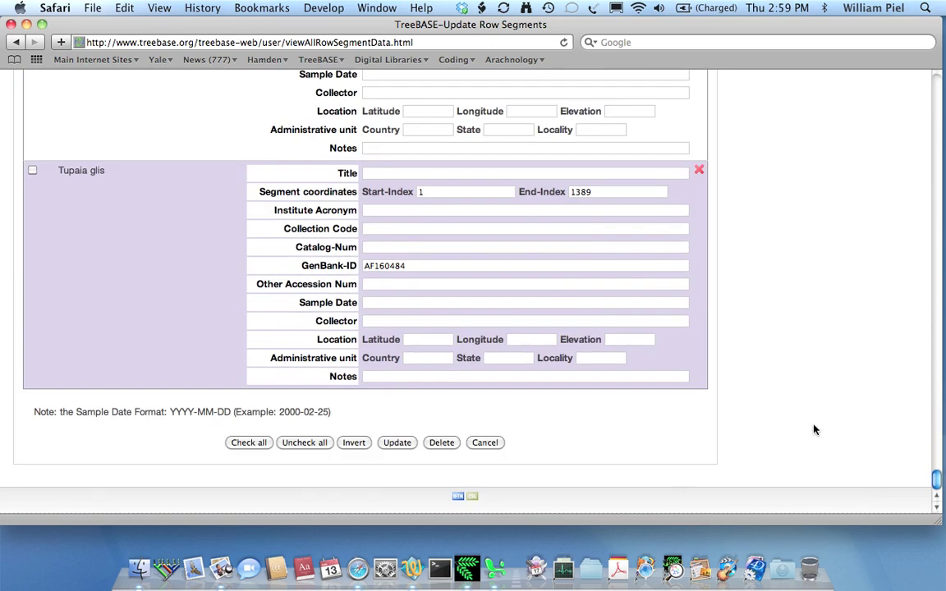
click(397, 442)
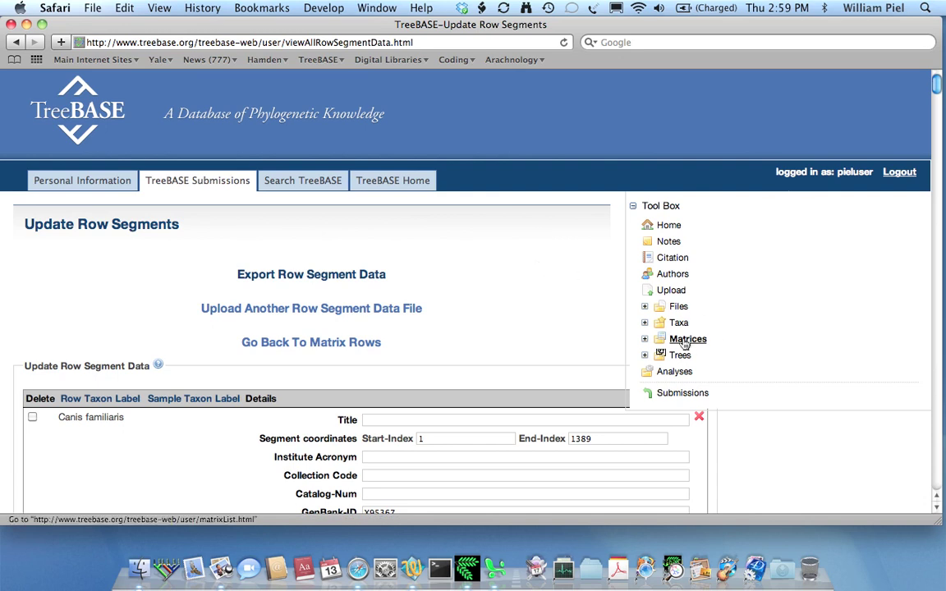
Step: Return to the c-Myc study's Summary page and select its Study Accession URL
click(670, 226)
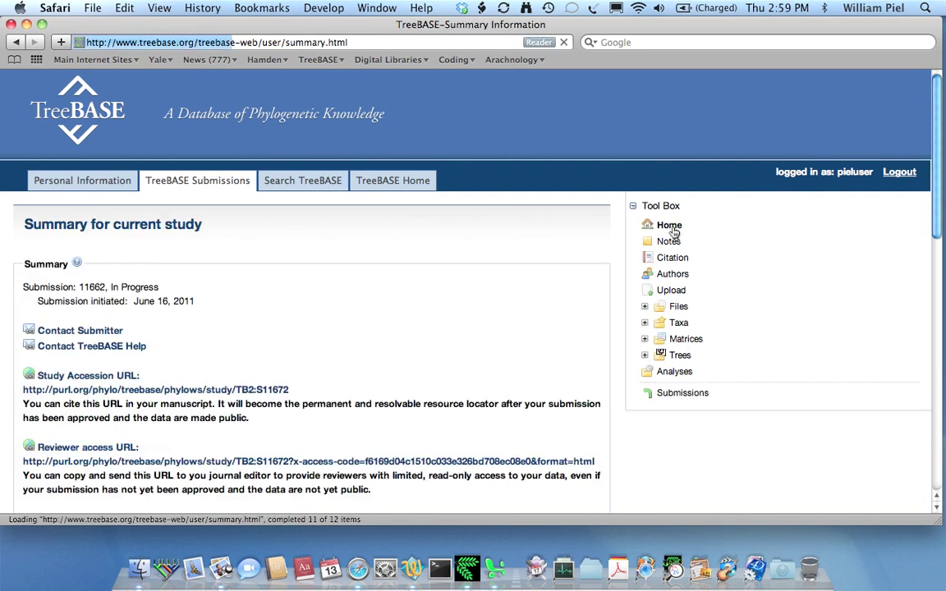
scroll(479, 302, down, 8)
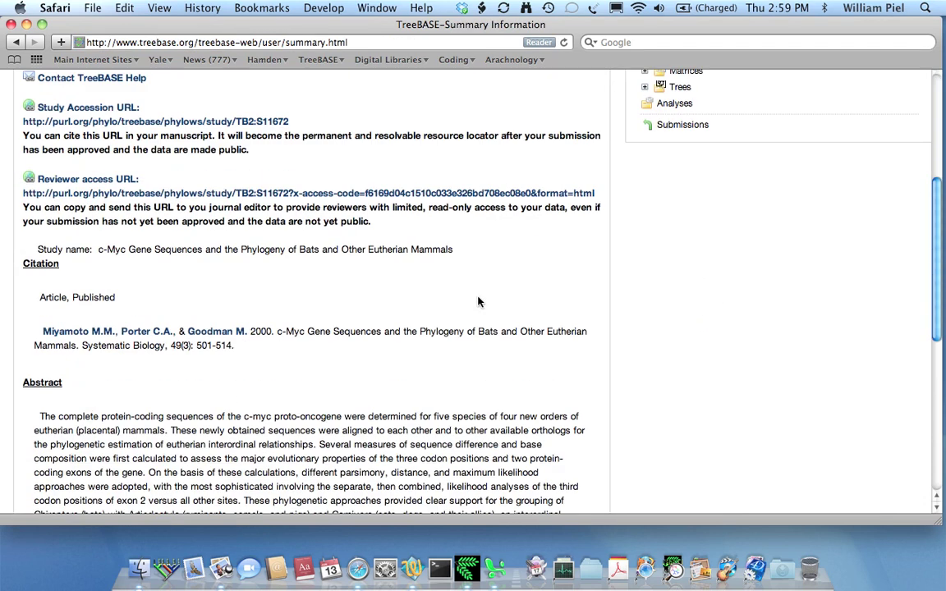
scroll(480, 302, up, 4)
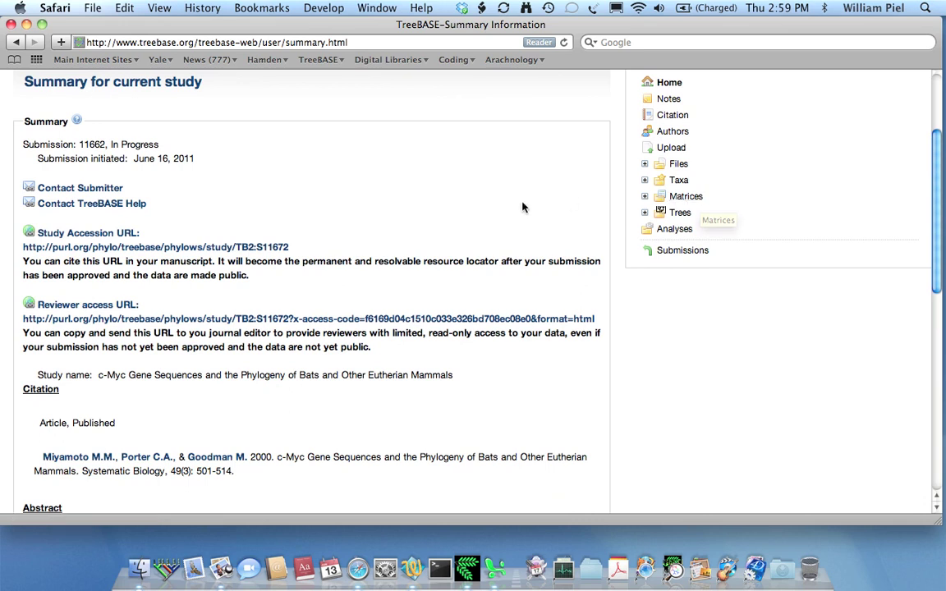
scroll(523, 207, up, 2)
scroll(522, 207, up, 2)
scroll(522, 207, down, 4)
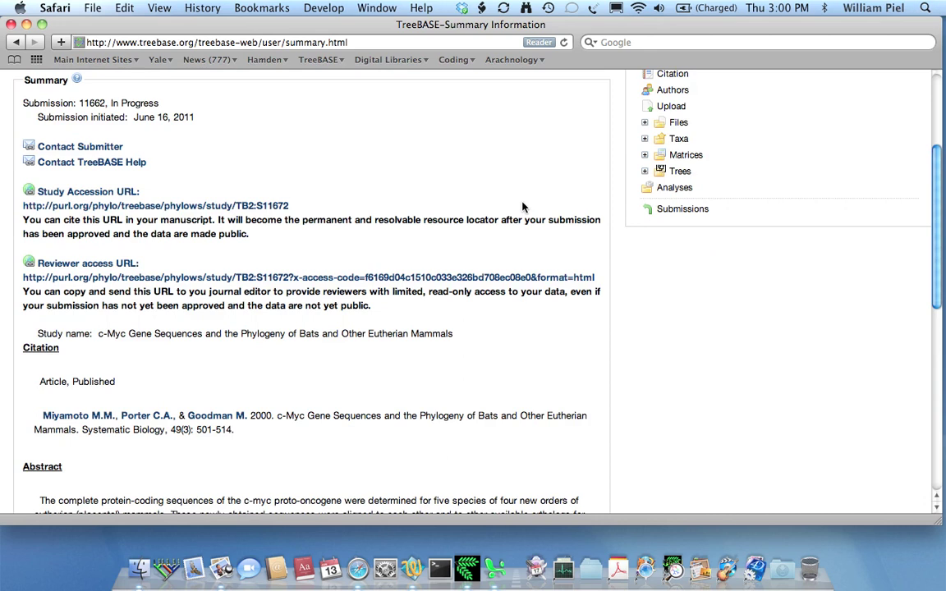
scroll(522, 207, up, 1)
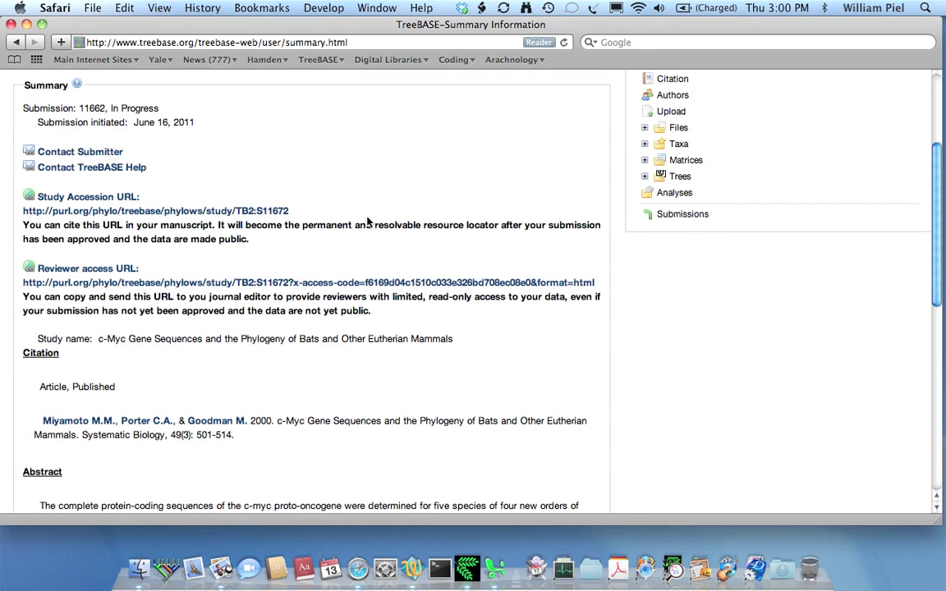
drag(290, 211, 22, 211)
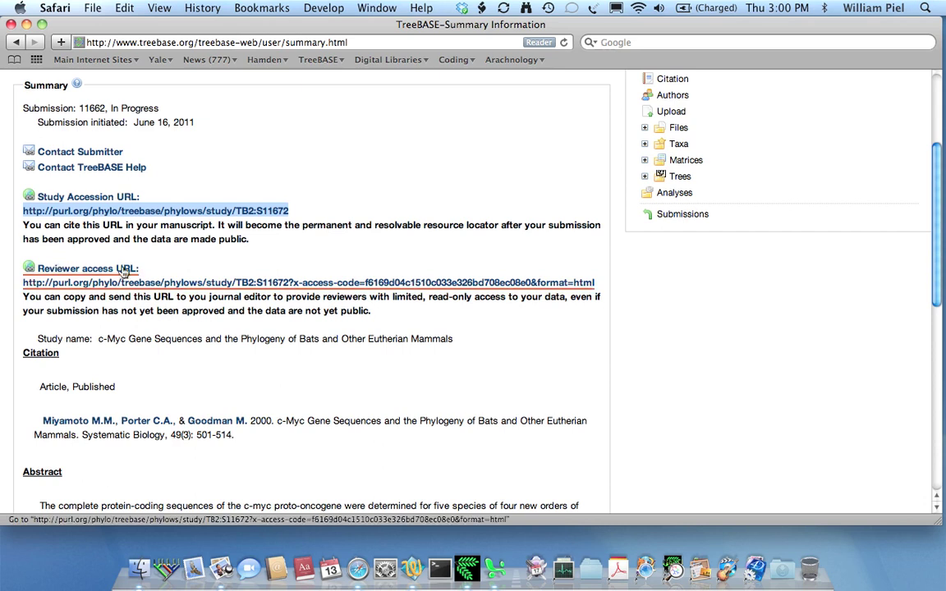
drag(6, 297, 598, 282)
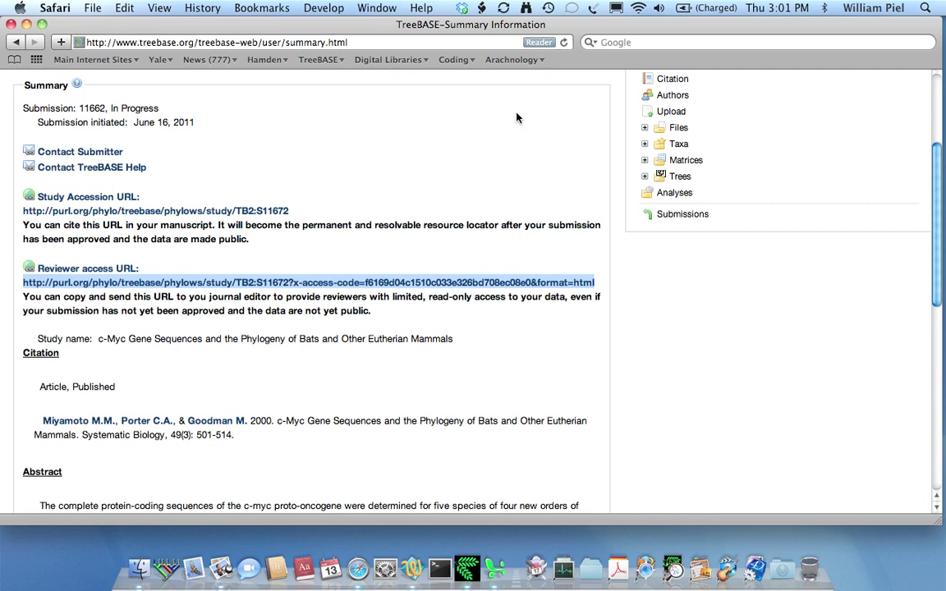
click(602, 197)
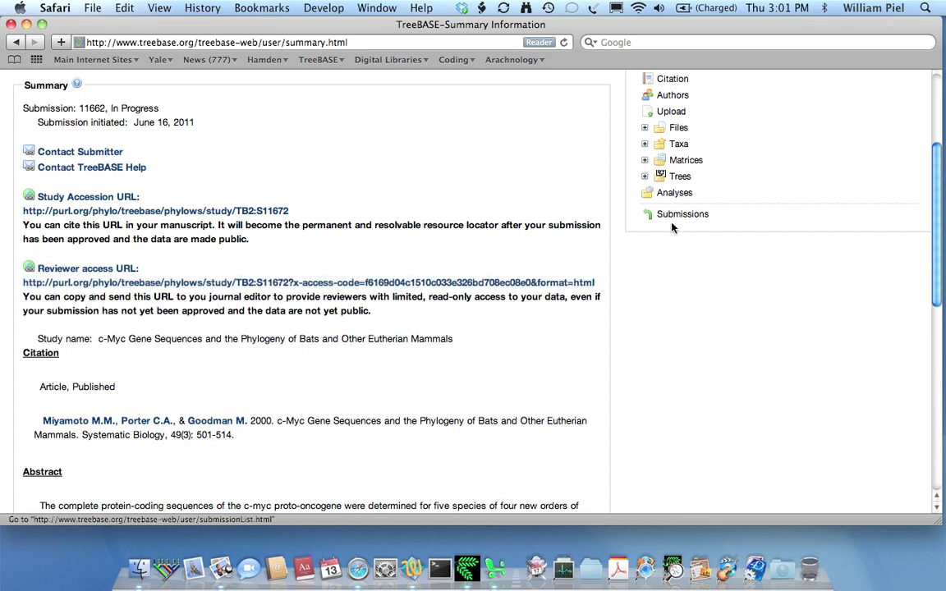
scroll(672, 227, down, 1)
scroll(672, 227, down, 5)
scroll(672, 226, up, 10)
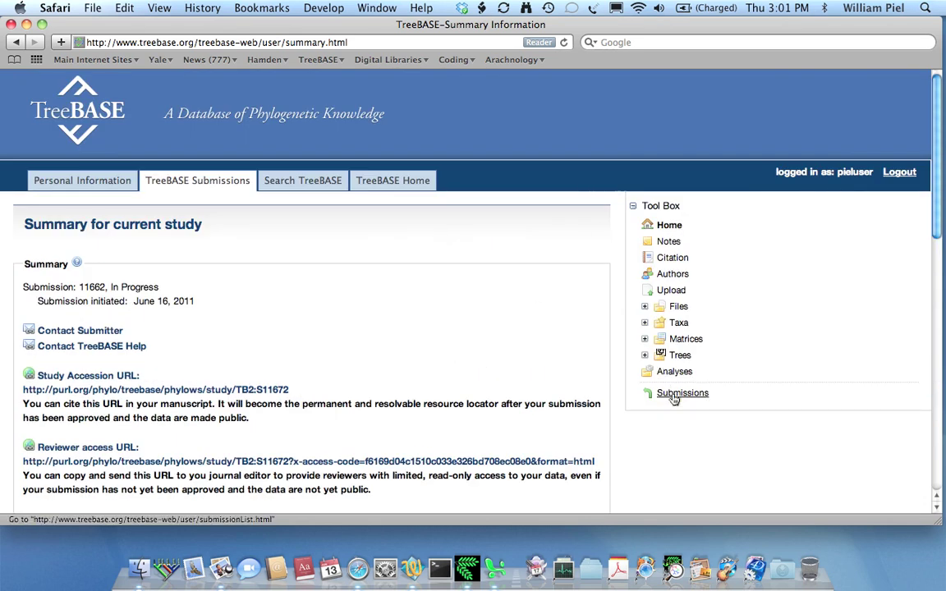
Step: Move submission 11662, c-Myc Gene Sequences, from In Progress to Ready state
click(647, 396)
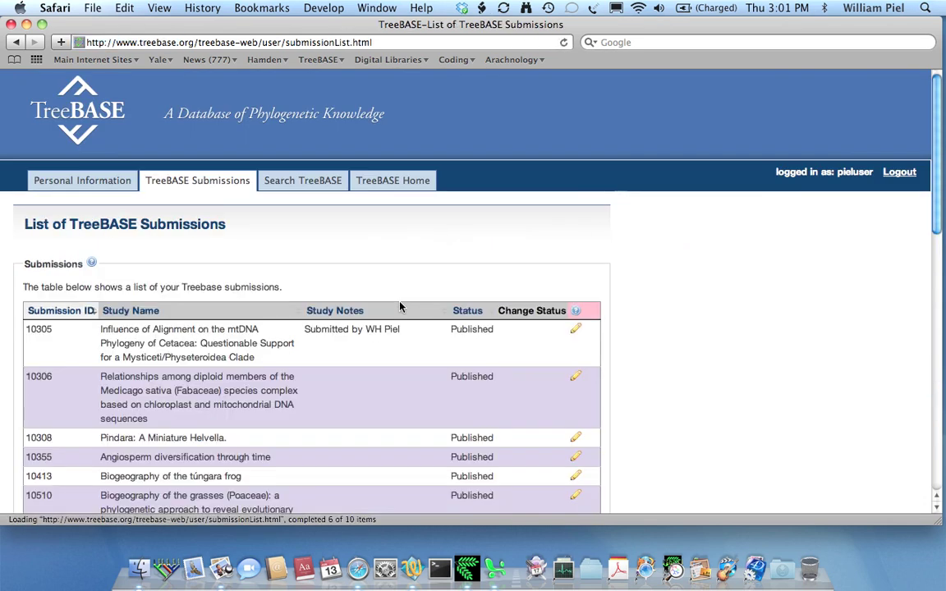
scroll(624, 259, down, 10)
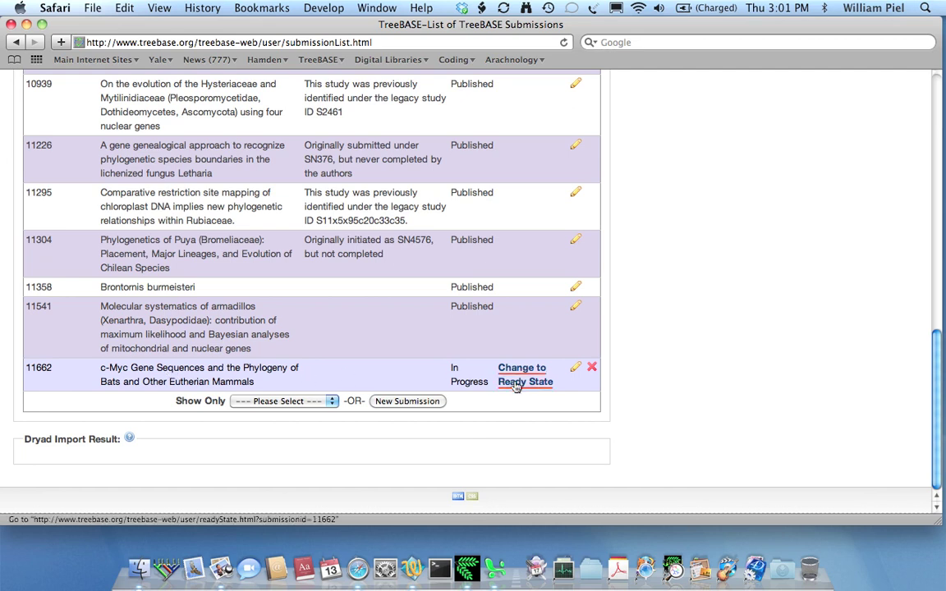
click(516, 384)
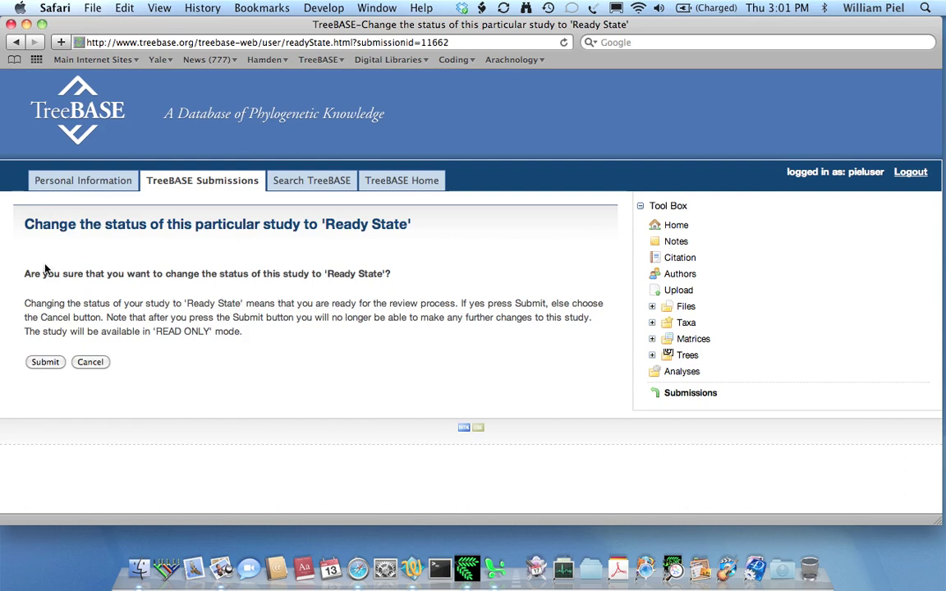
click(41, 364)
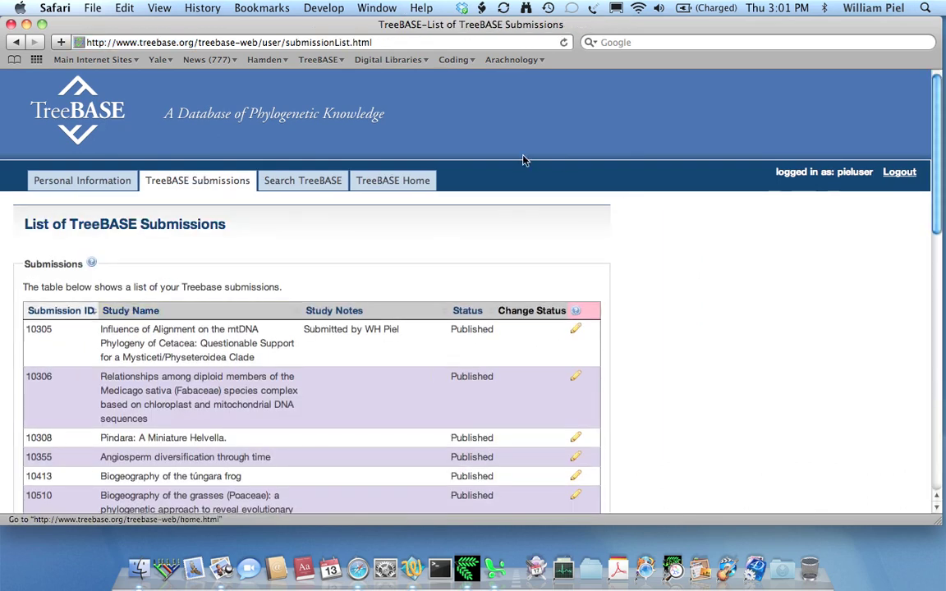
scroll(657, 308, down, 20)
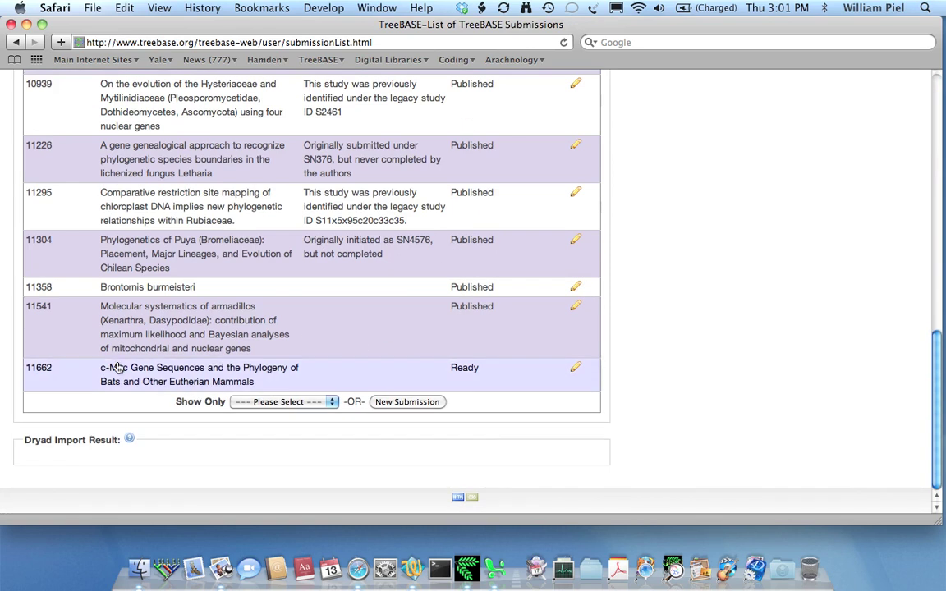